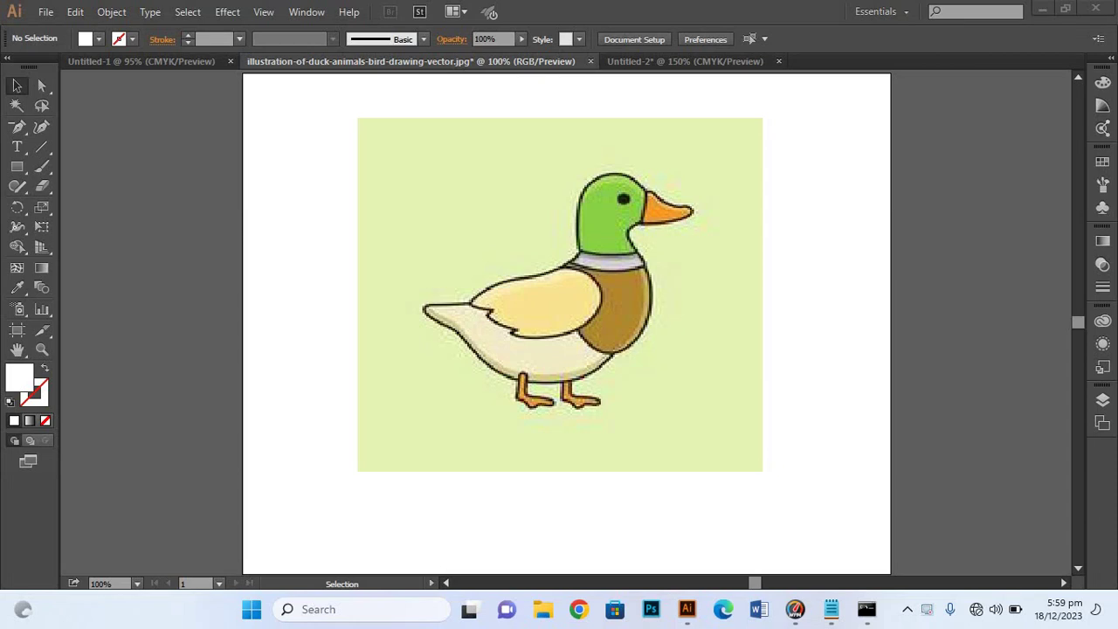
- With the Pen tool active, zoom to 200% on the duck's head and show the Layers panel
click(17, 126)
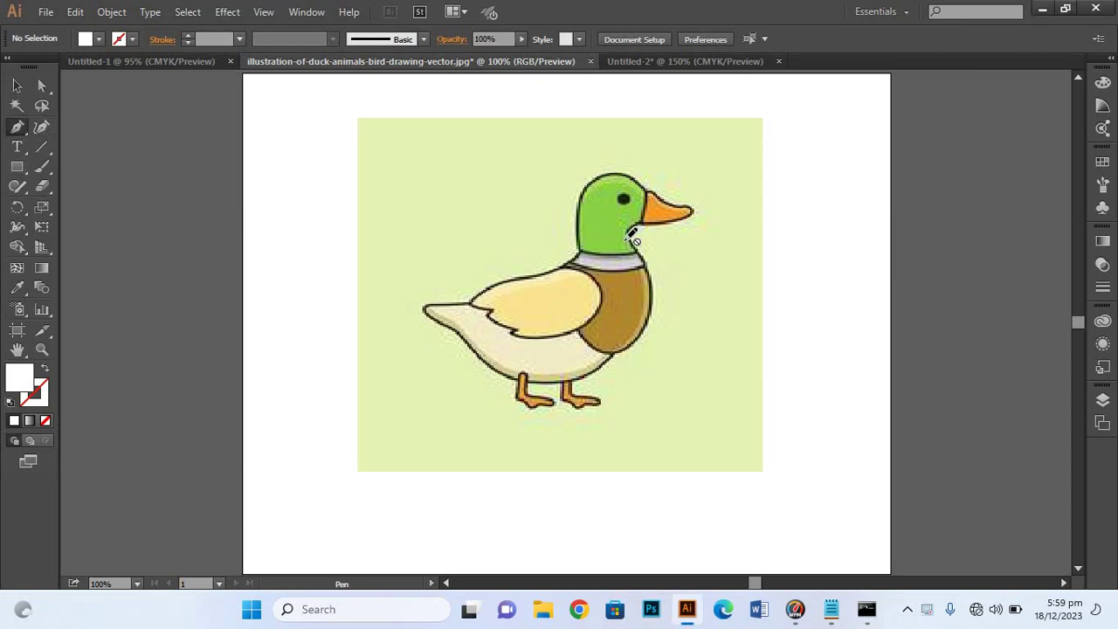
key(ctrl+plus)
key(ctrl+plus)
click(1103, 401)
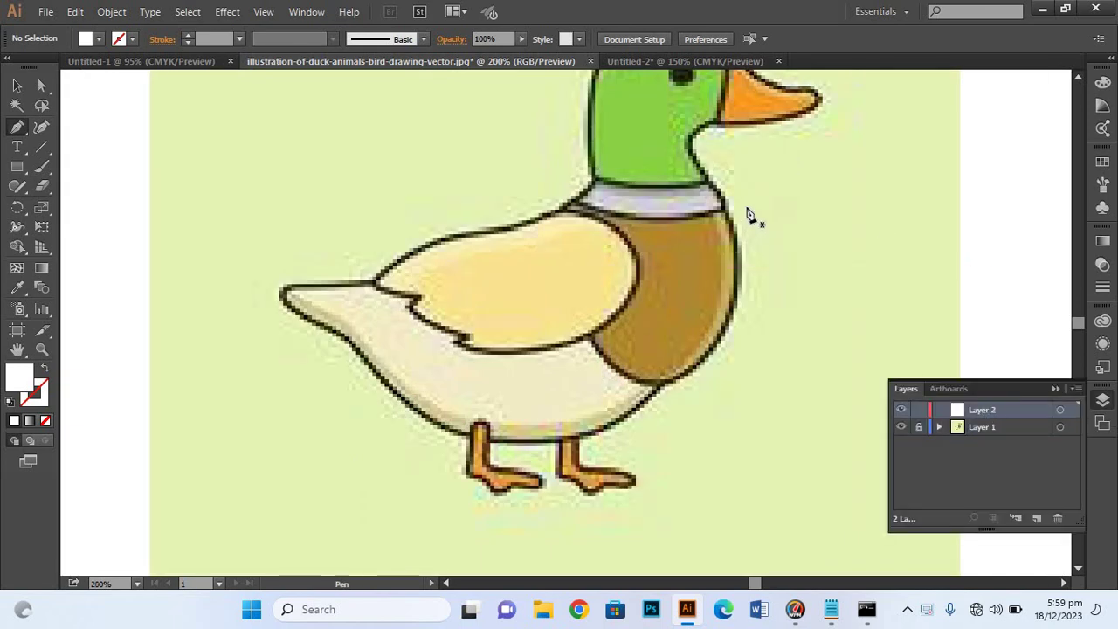
scroll(708, 210, up, 2)
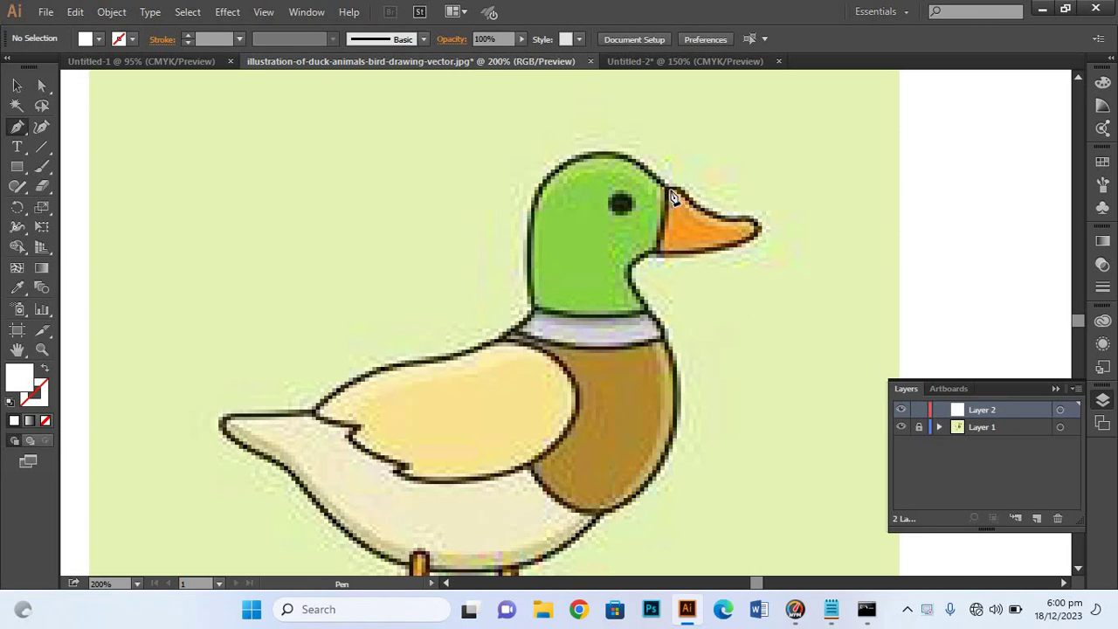
- Start the beak path at its top and tip, with a black stroke and no fill
click(671, 188)
drag(753, 220, 805, 210)
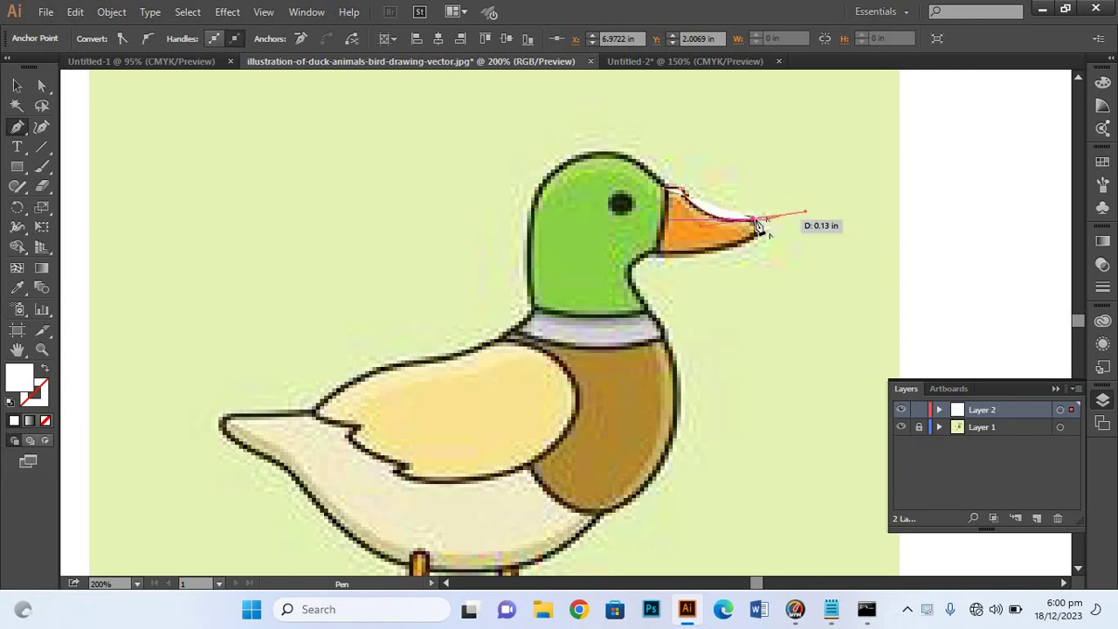
click(45, 404)
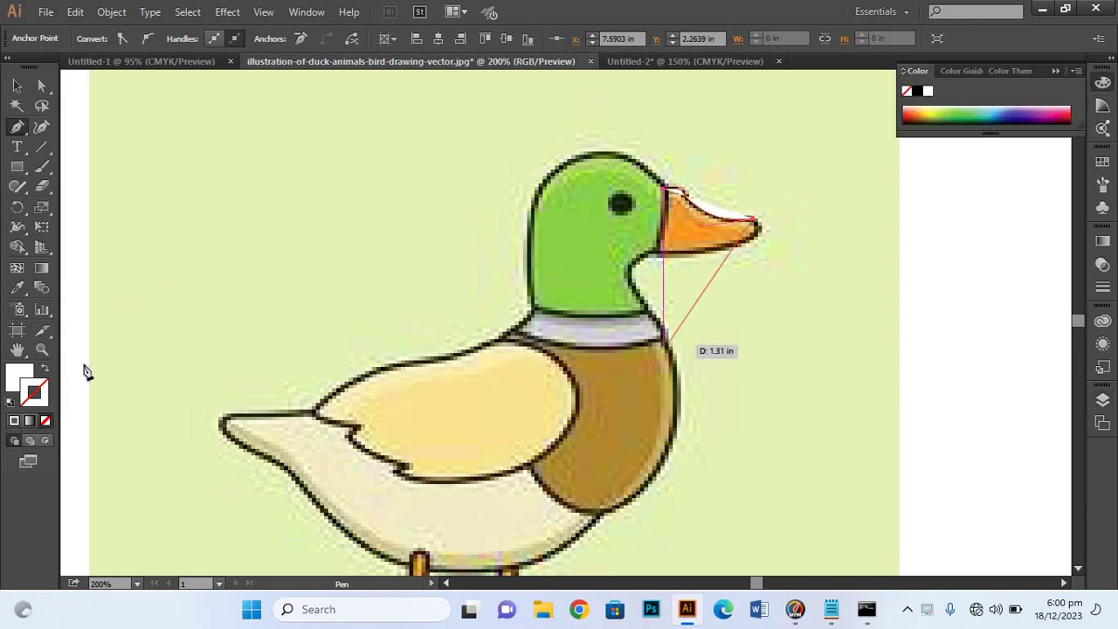
double_click(33, 393)
drag(749, 302, 737, 342)
click(1039, 144)
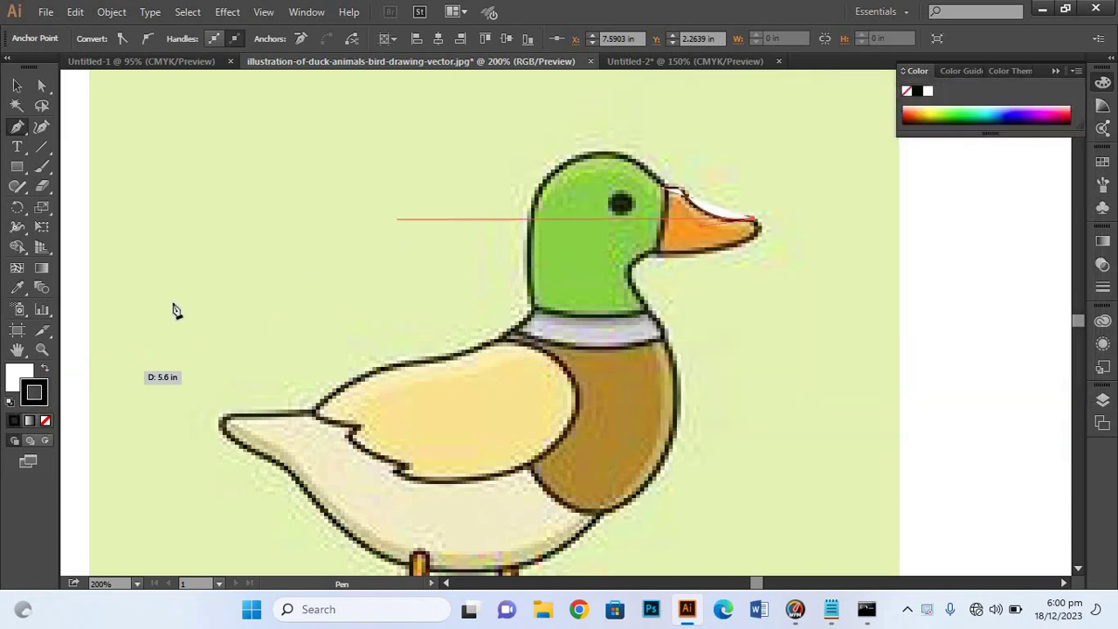
click(45, 421)
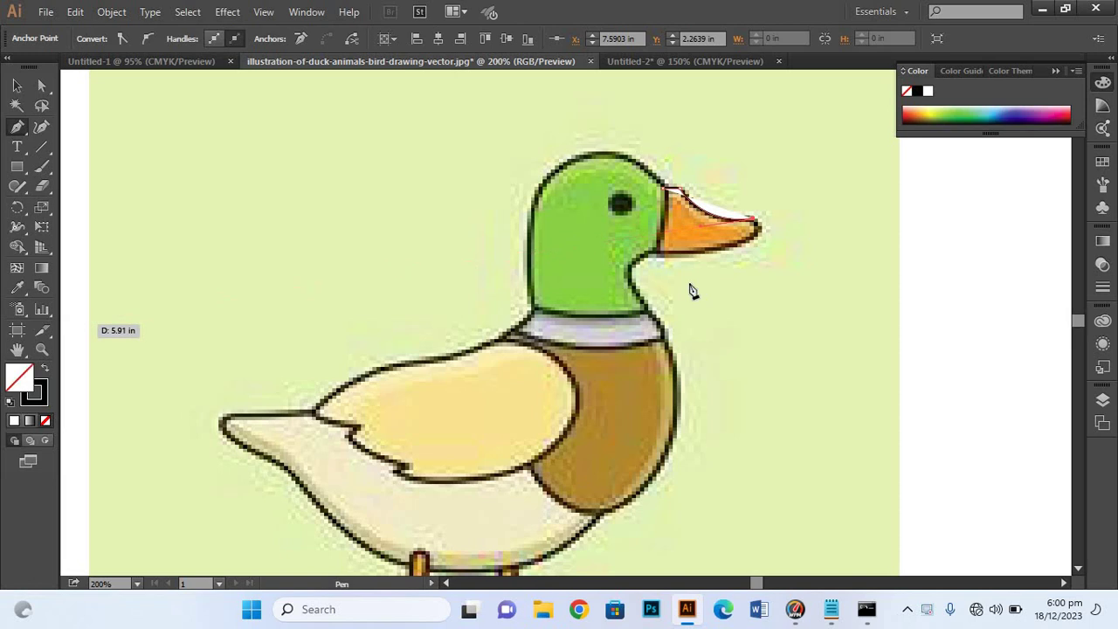
- Trace the beak's curved underside and close the path at its start point
click(708, 254)
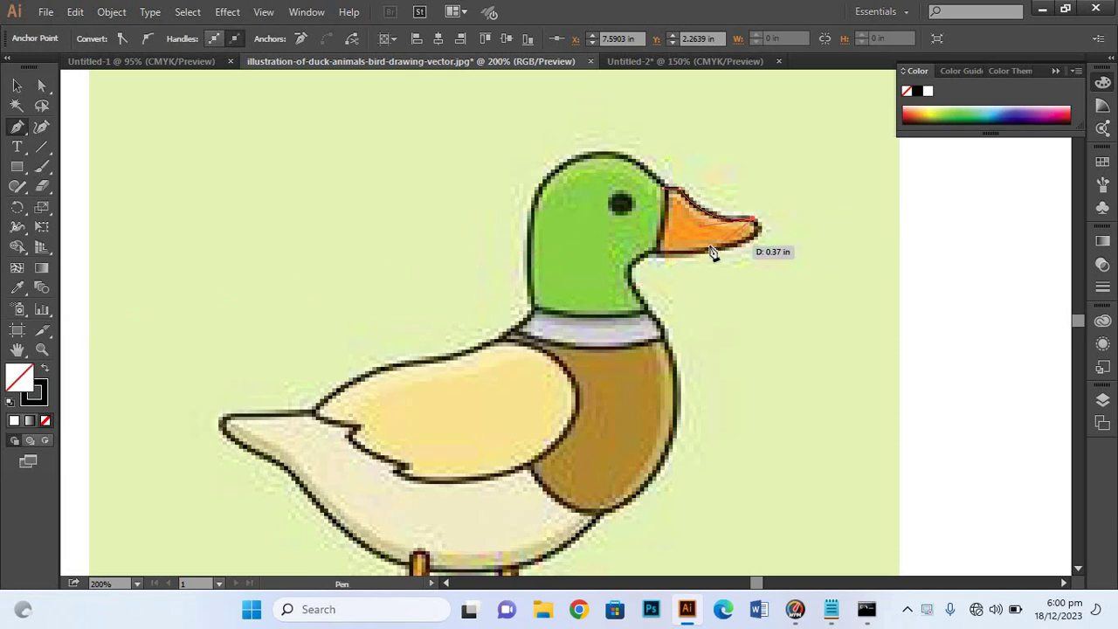
drag(709, 254, 643, 261)
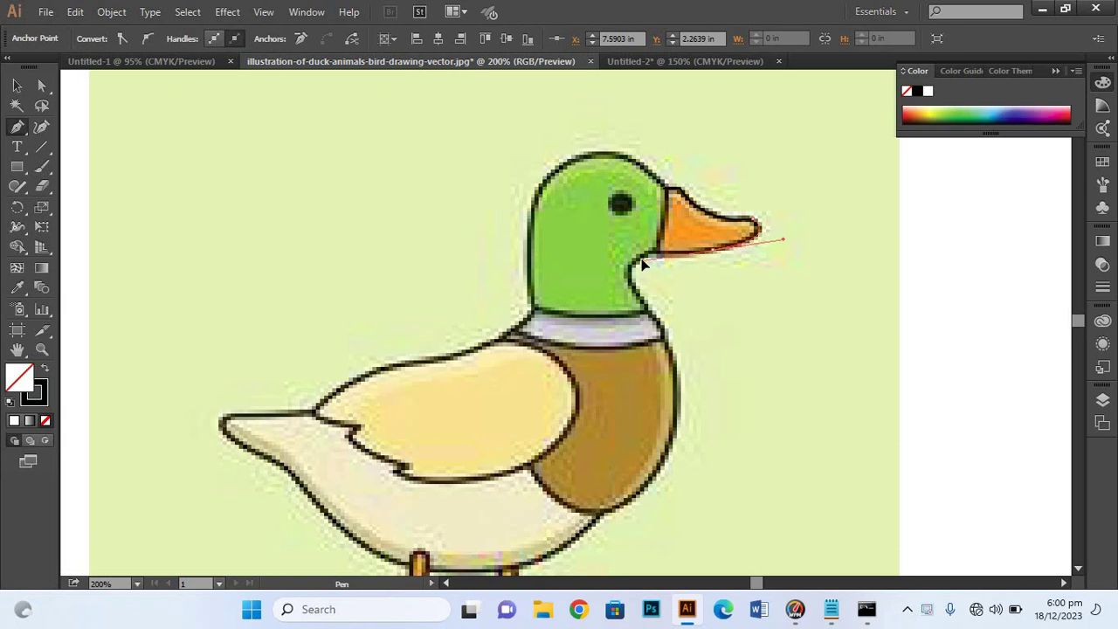
click(713, 255)
drag(666, 256, 661, 259)
click(663, 194)
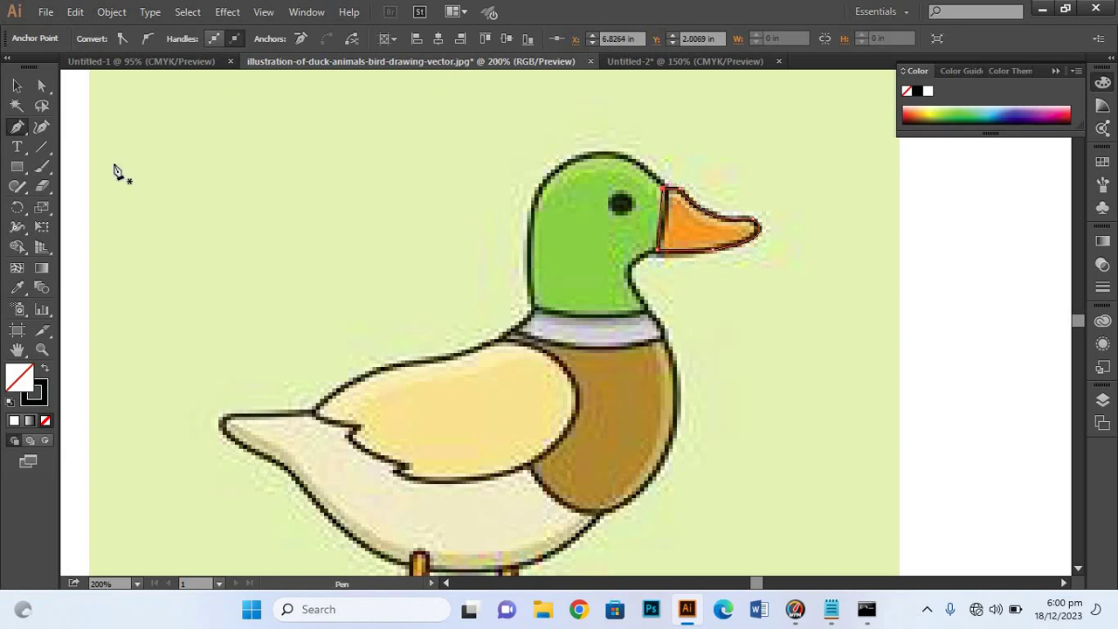
- Select the finished beak and lock Layer 2 in the Layers panel
click(16, 85)
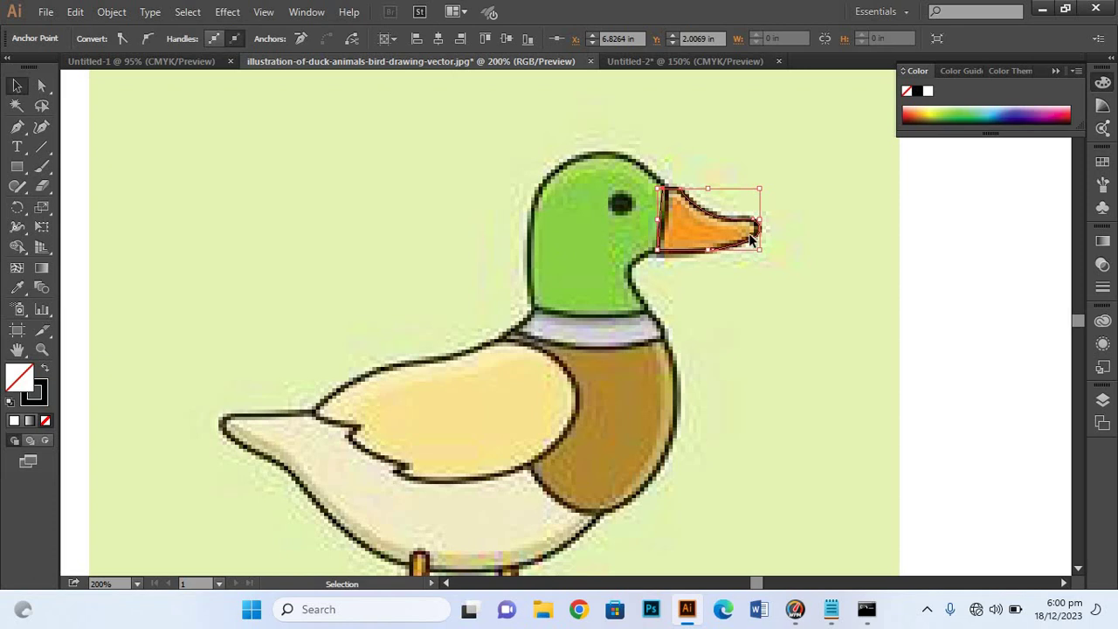
click(1103, 400)
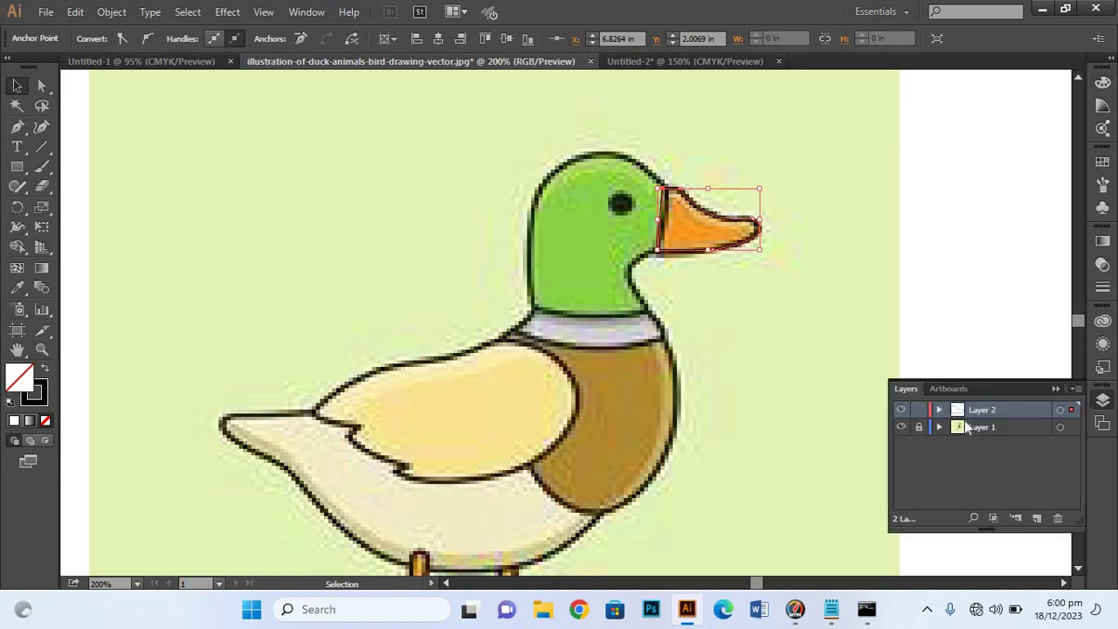
click(918, 410)
- Add Layer 3 and begin a head outline with the Pen, undoing the poor curve
click(1038, 516)
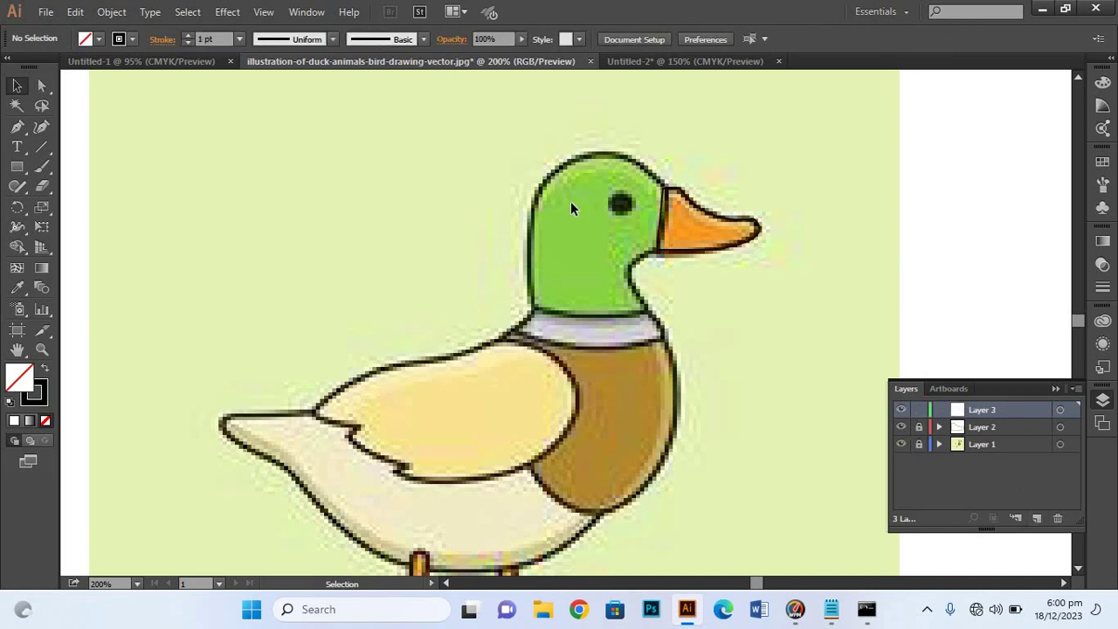
click(17, 127)
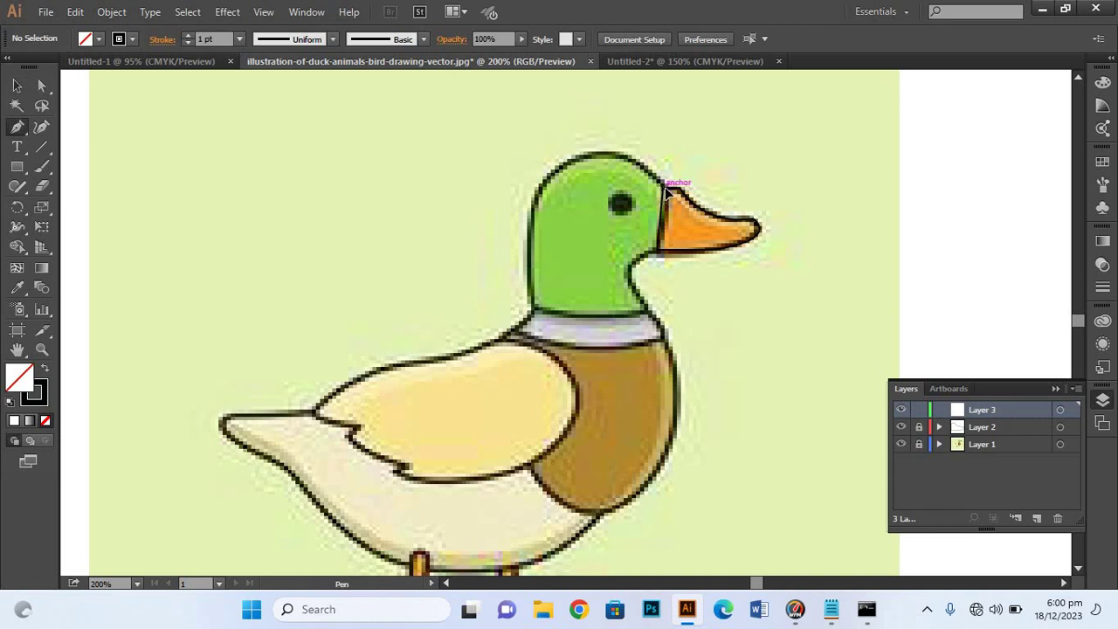
click(666, 190)
click(544, 190)
drag(473, 240, 461, 247)
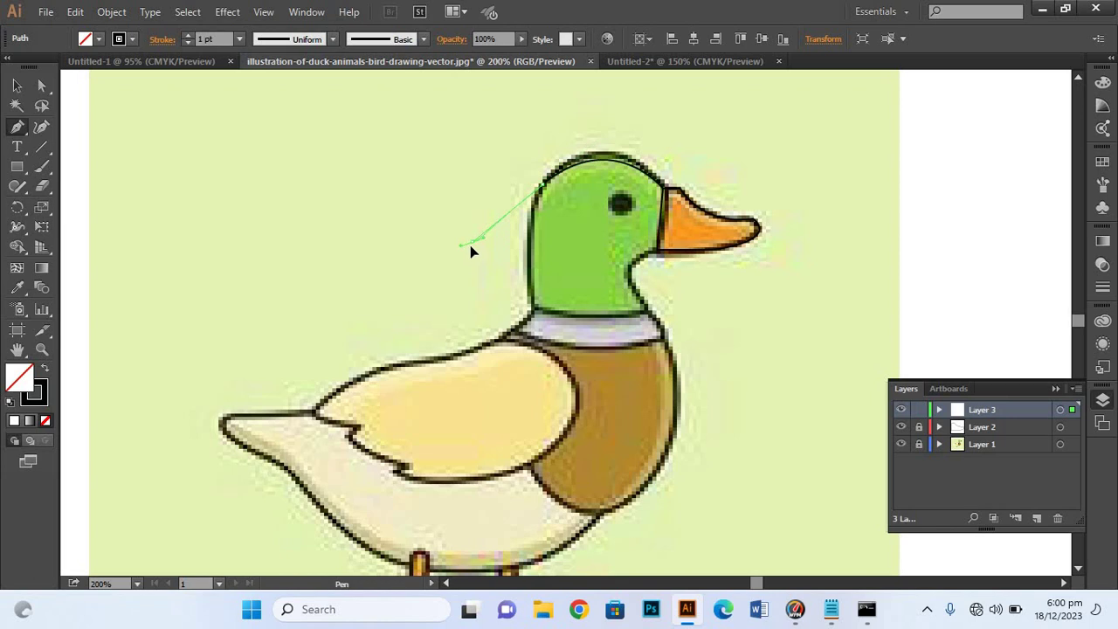
key(ctrl+z)
key(ctrl+z)
key(ctrl+z)
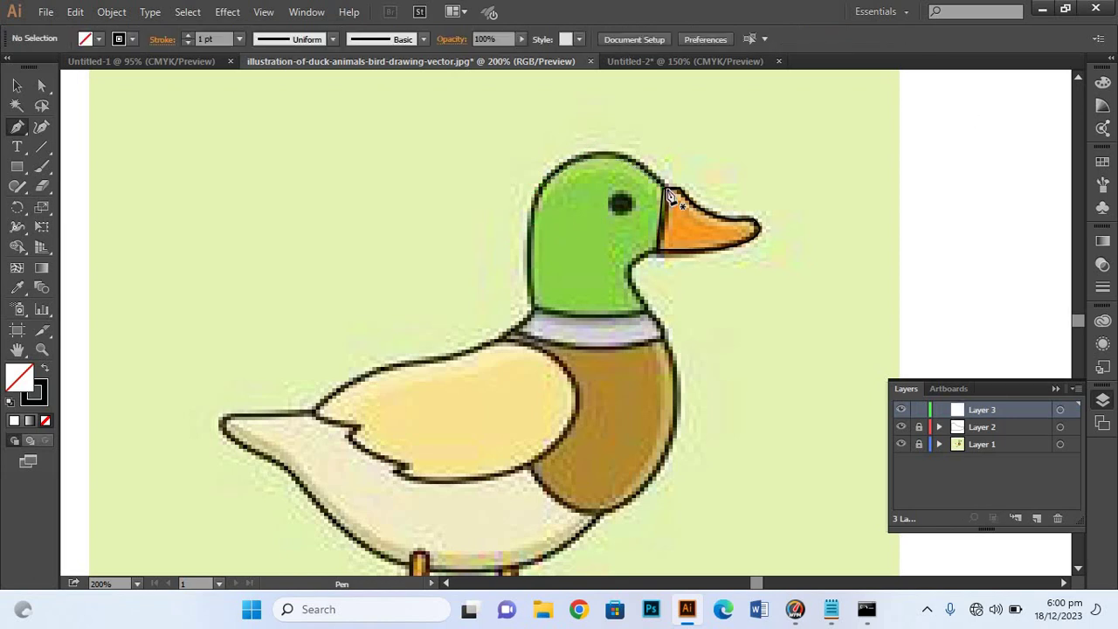
- Trace the head from the beak over the crown and down the neck, closing at the beak
click(536, 187)
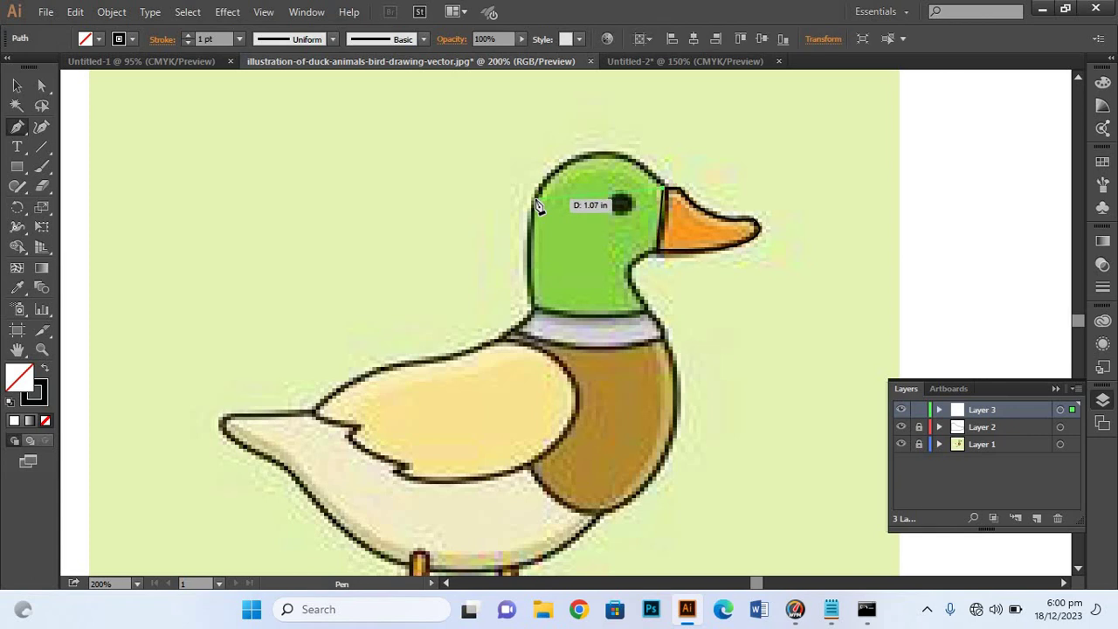
drag(485, 278, 474, 289)
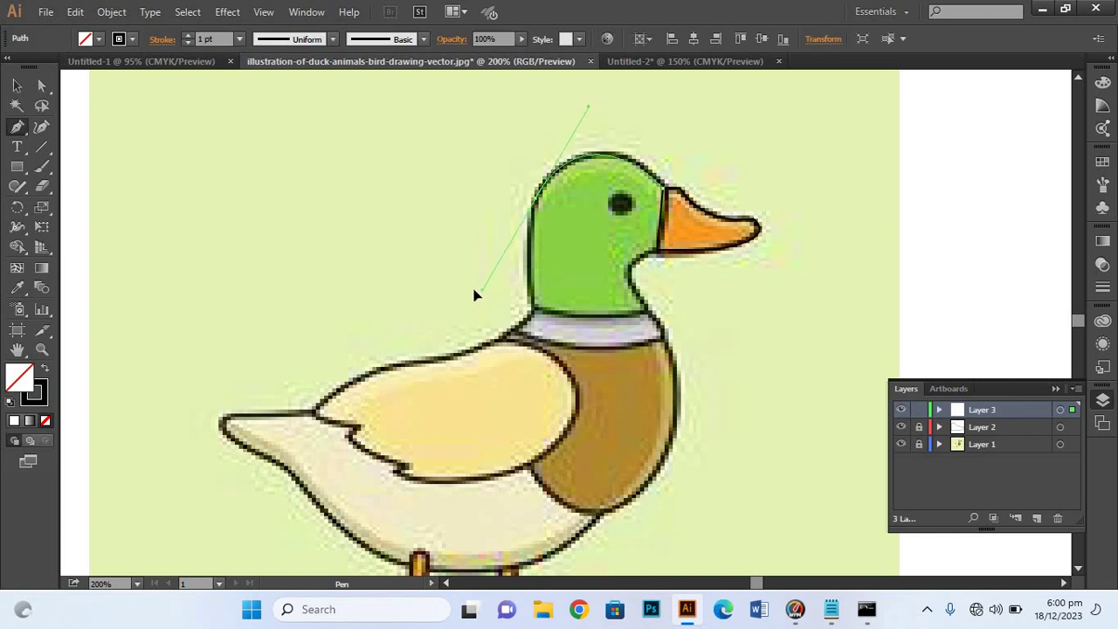
click(546, 212)
click(537, 199)
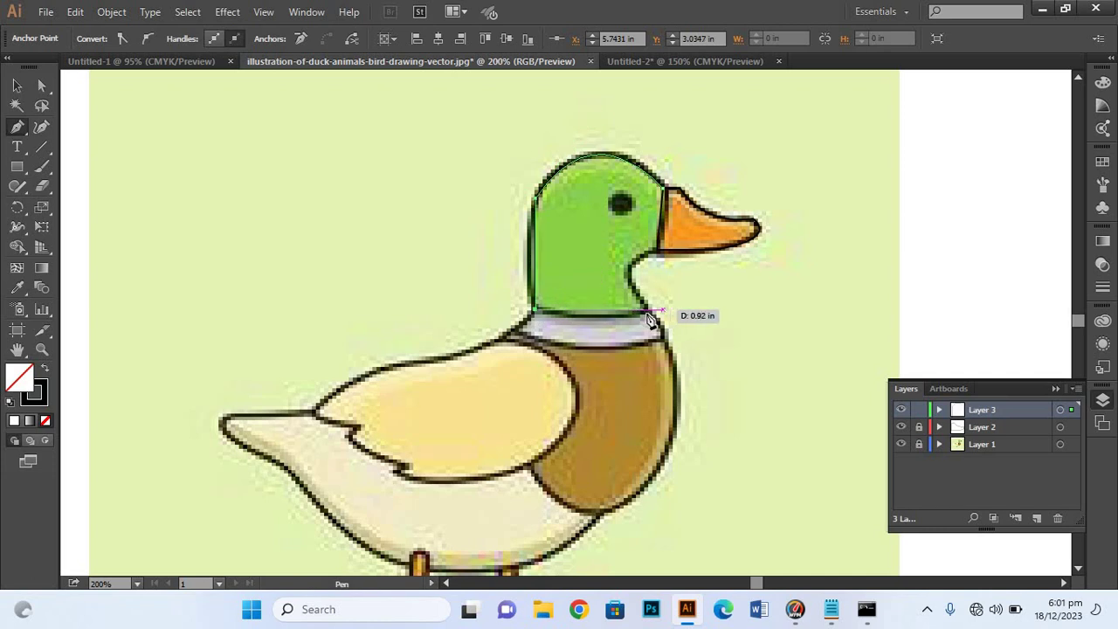
mouse_move(536, 314)
mouse_down()
mouse_move(651, 318)
mouse_move(651, 265)
mouse_up()
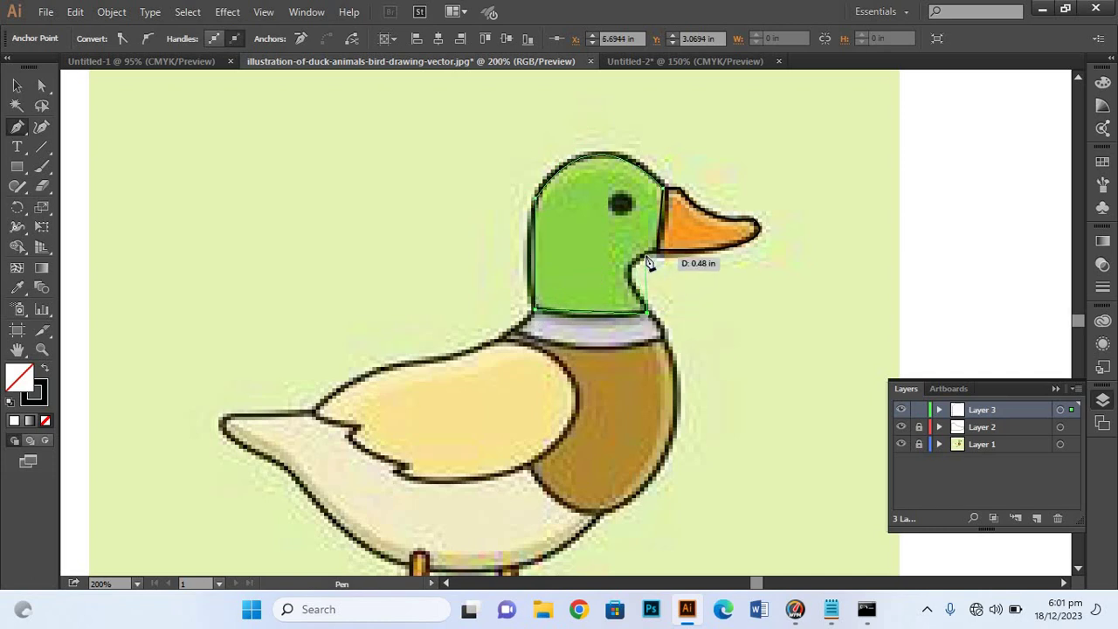
drag(651, 265, 656, 257)
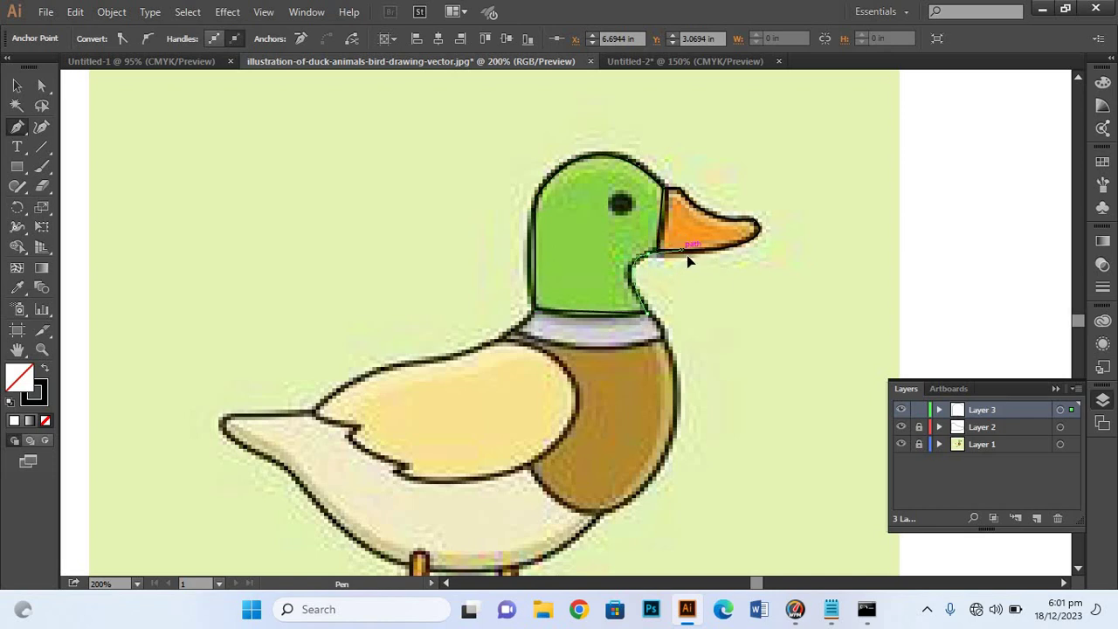
click(651, 255)
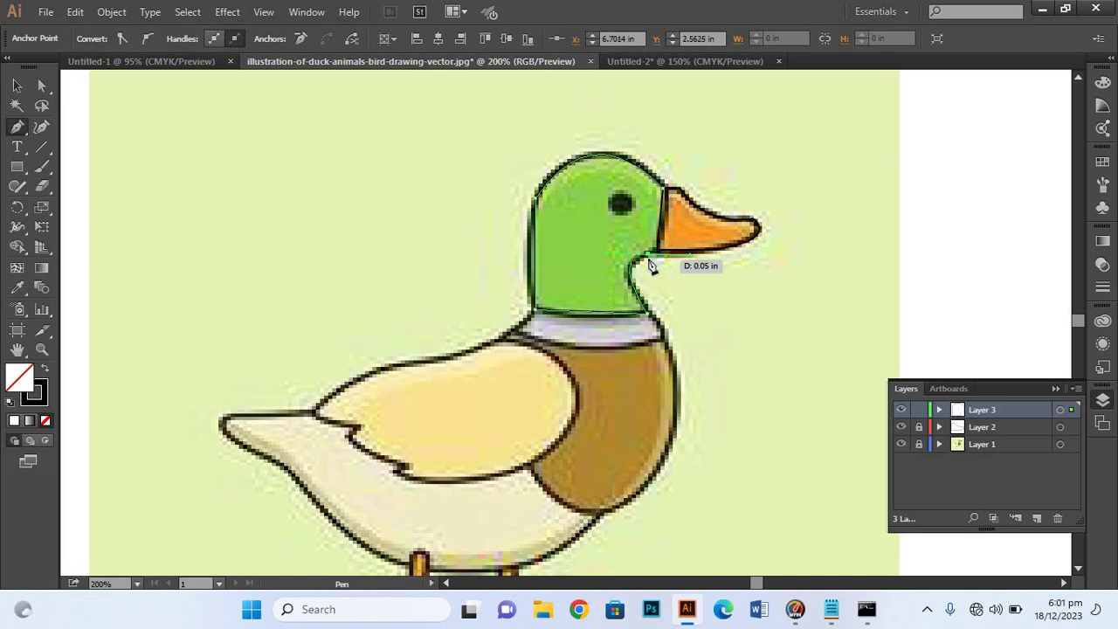
drag(657, 255, 666, 187)
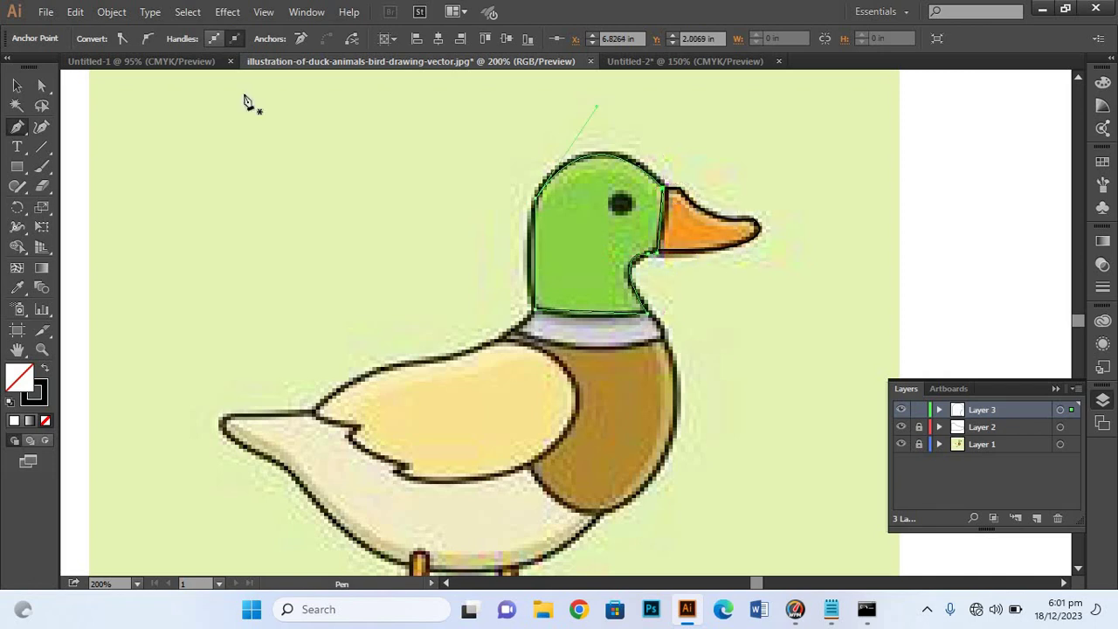
click(17, 86)
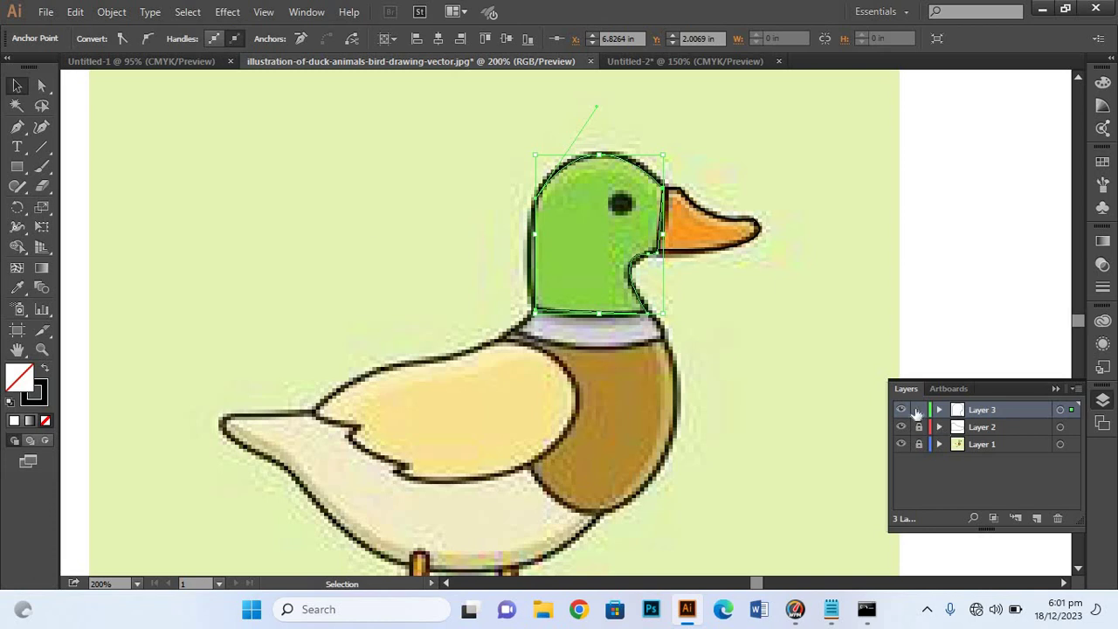
- Deselect, add Layer 4, and draw a short trial path down the collar's side
key(ctrl+shift+a)
click(1037, 518)
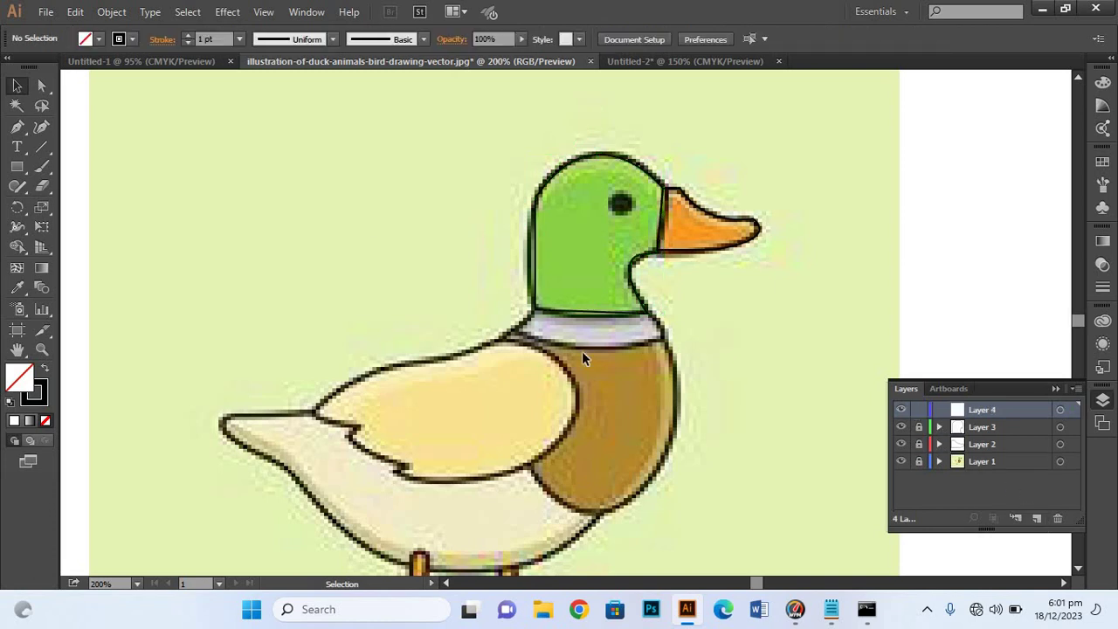
click(16, 127)
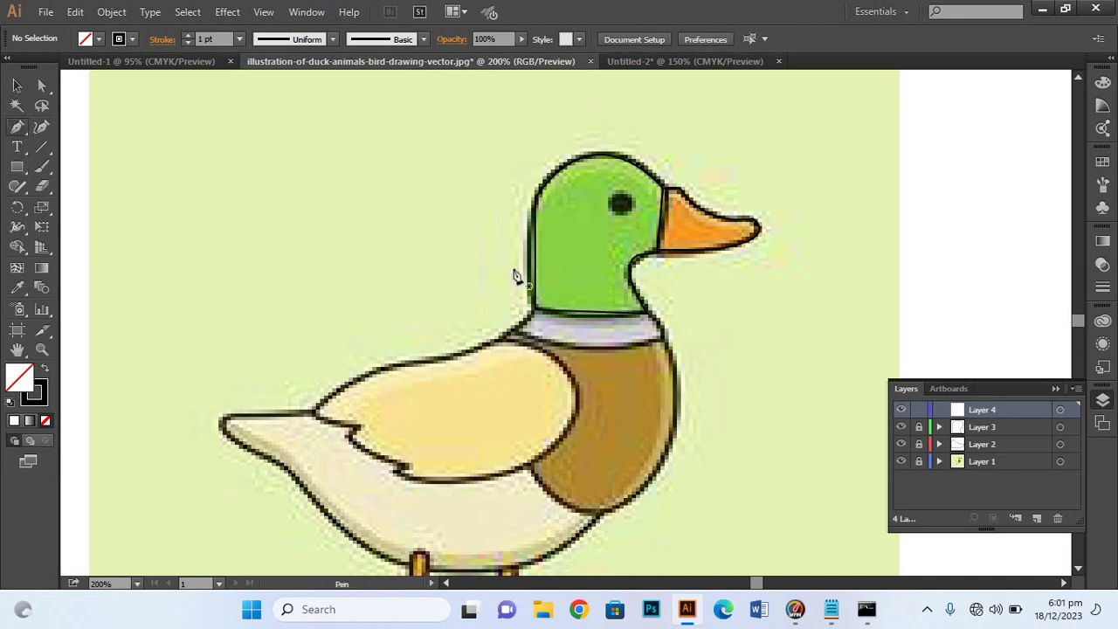
click(651, 313)
click(661, 337)
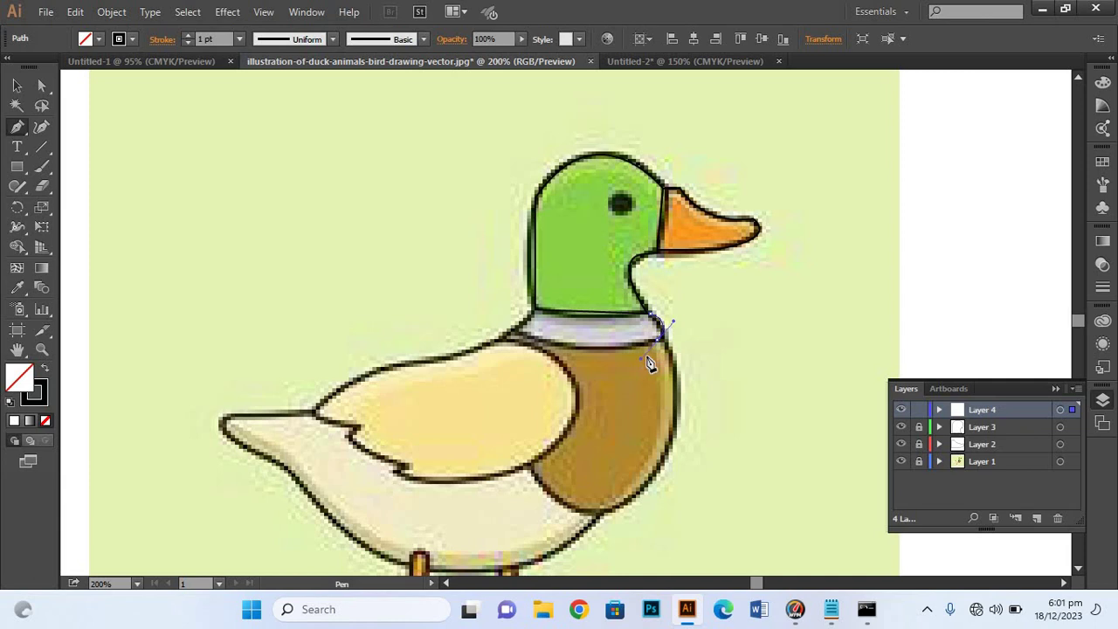
drag(661, 338, 642, 357)
click(659, 341)
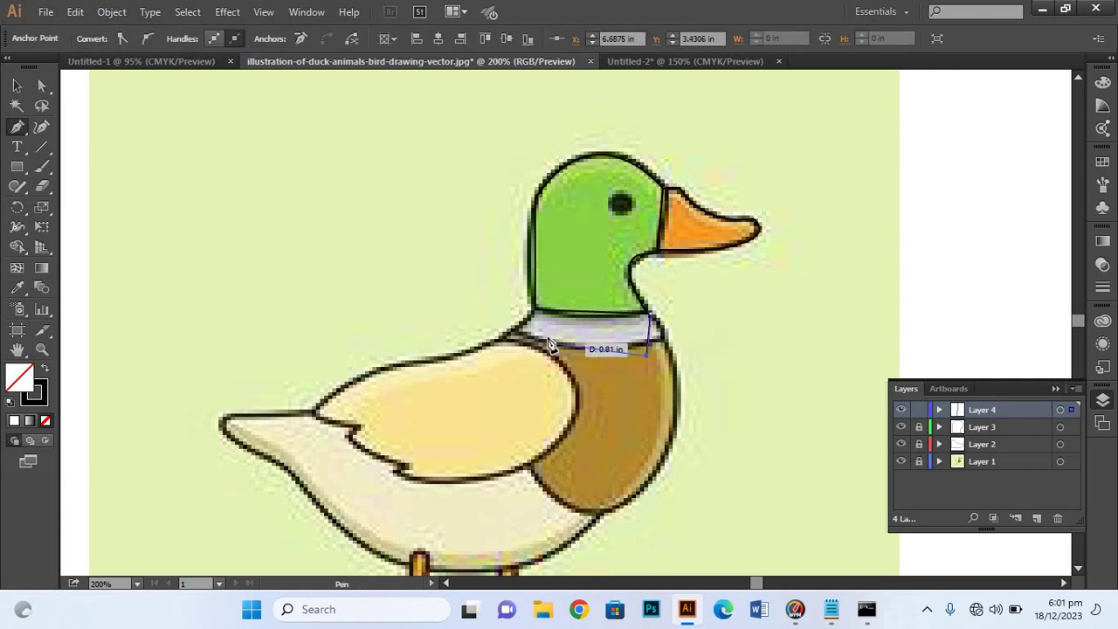
ctrl+click(641, 350)
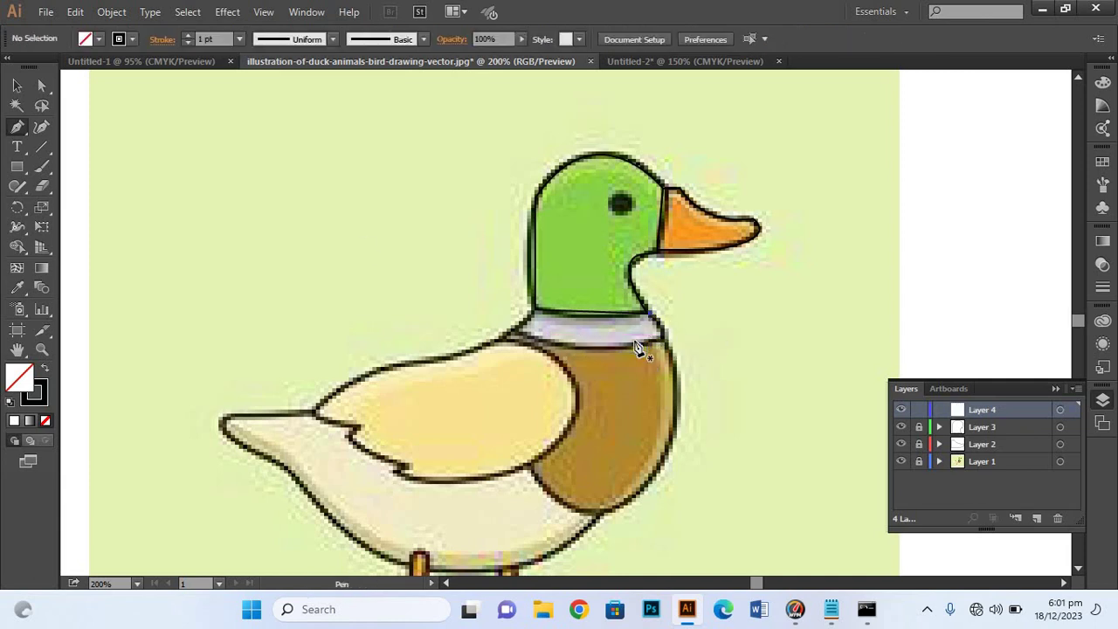
- Trace the collar band with sharp corners, close it at the neck, and deselect
click(533, 311)
click(509, 336)
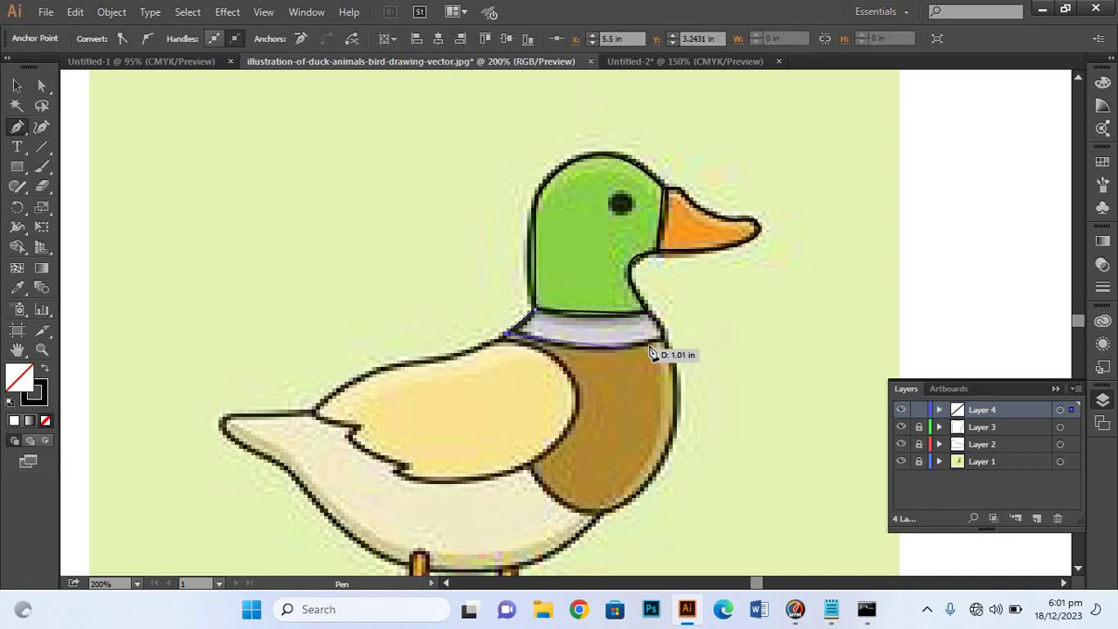
drag(664, 337, 684, 322)
click(662, 339)
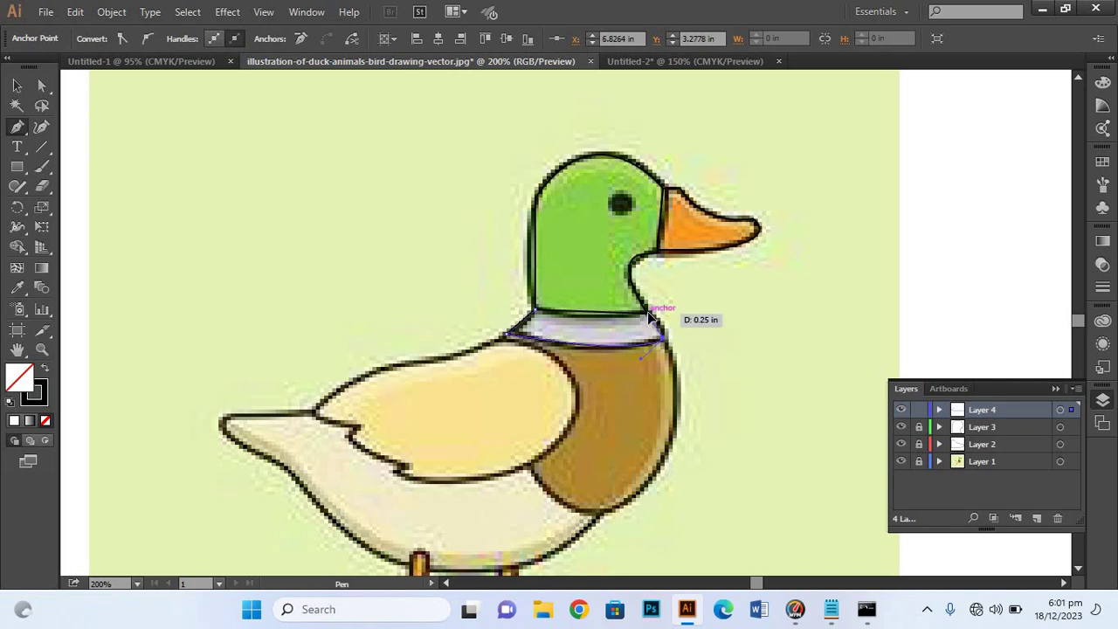
click(649, 313)
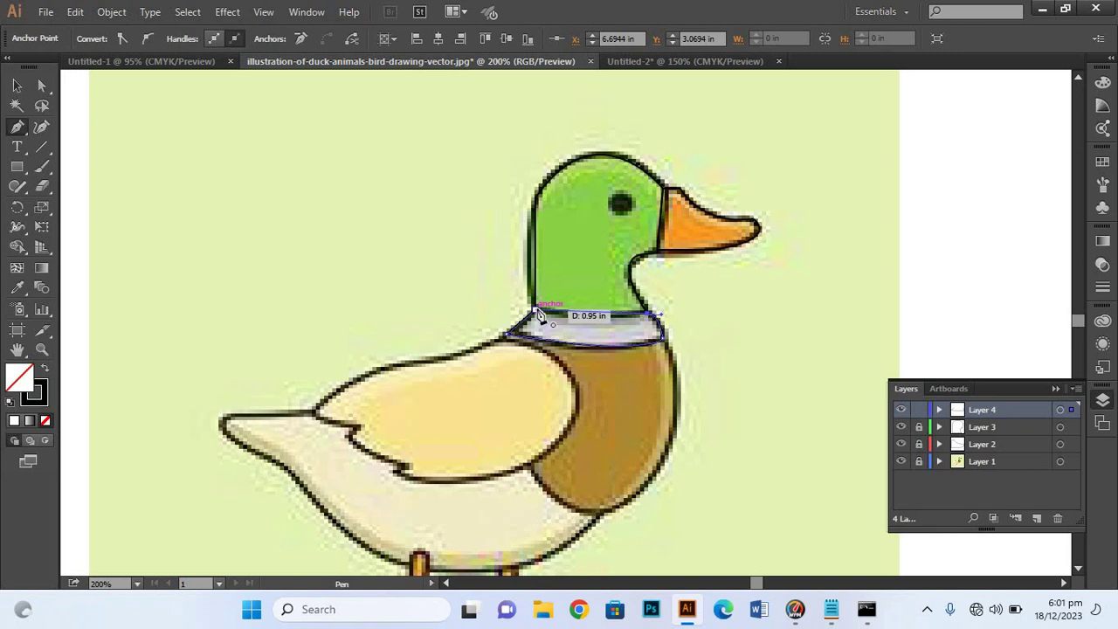
click(16, 85)
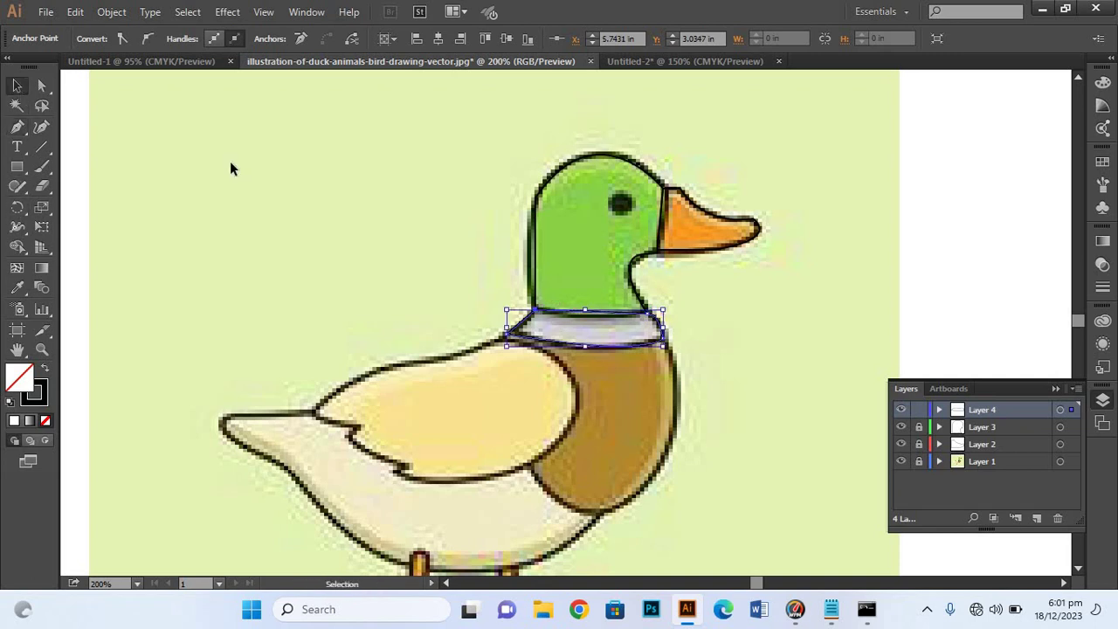
click(225, 164)
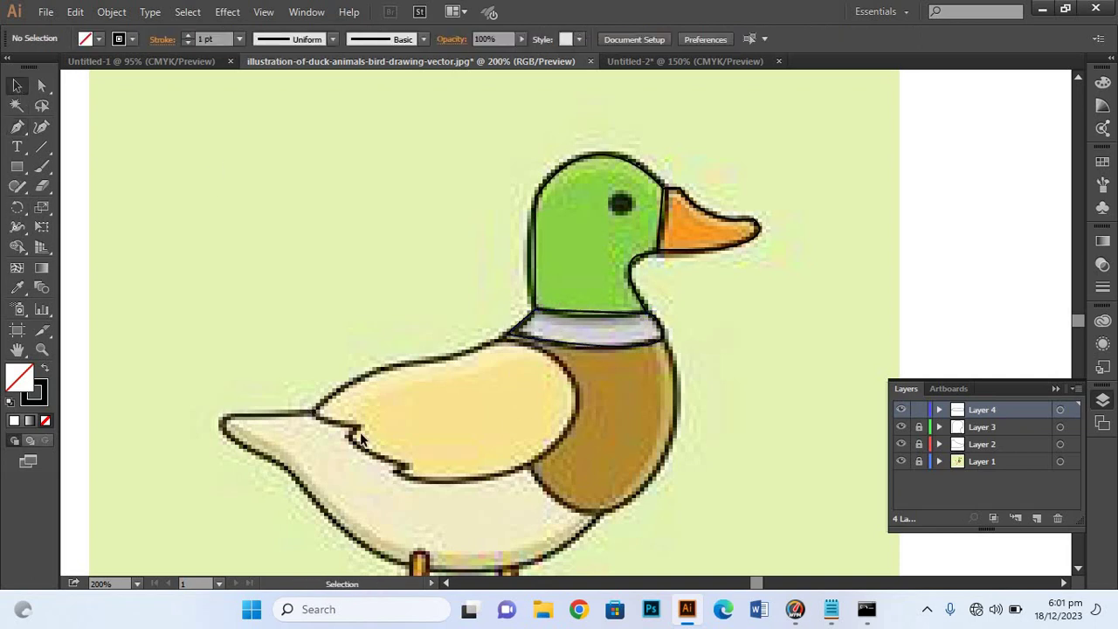
- Make Layer 2 the active layer and ready the Pen tool
click(991, 432)
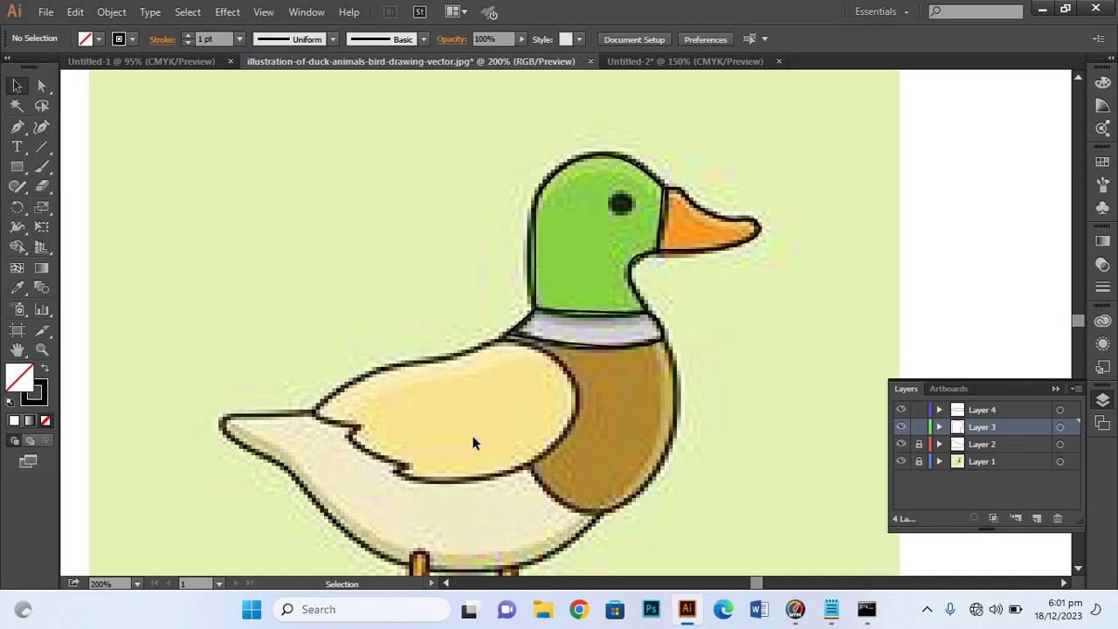
click(1009, 446)
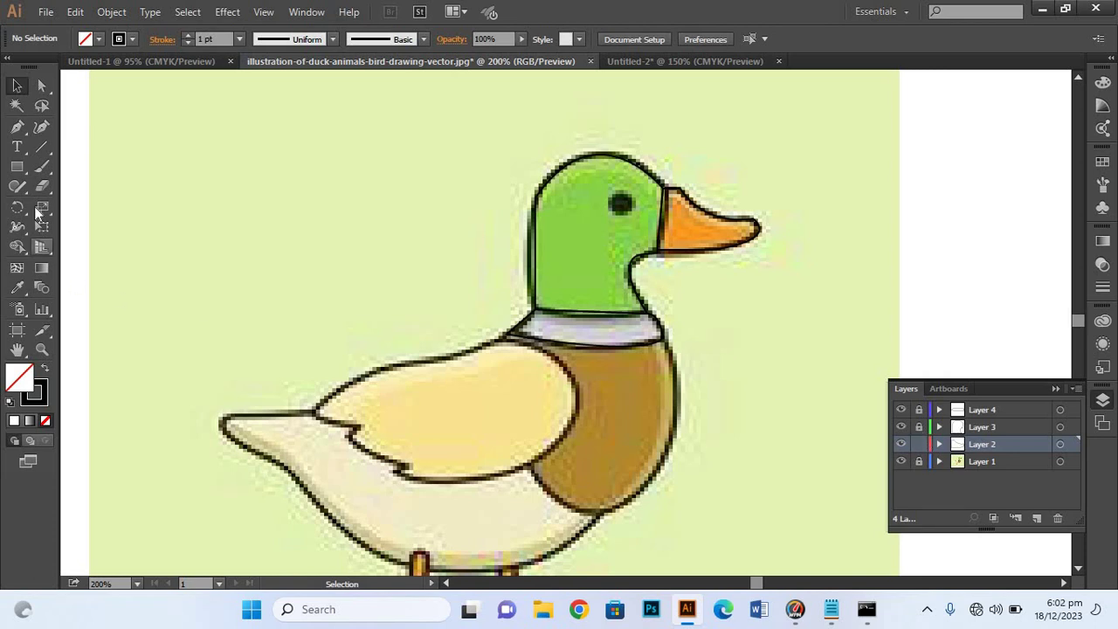
click(17, 127)
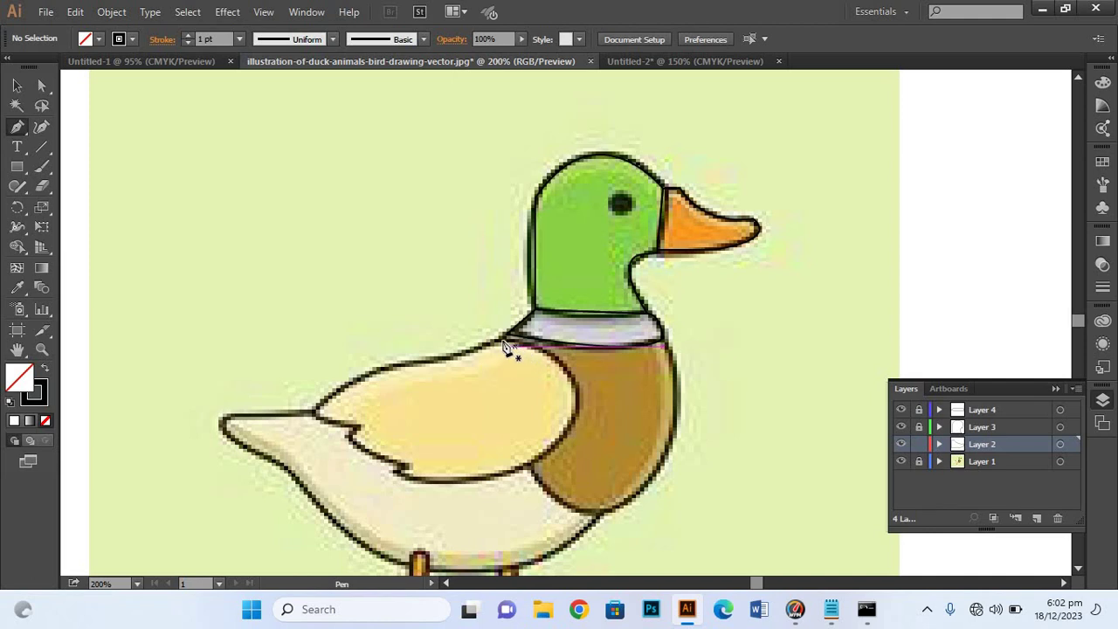
- Trace the wing from the neck along its lower edge and around the feather tips
click(491, 349)
drag(576, 397, 604, 460)
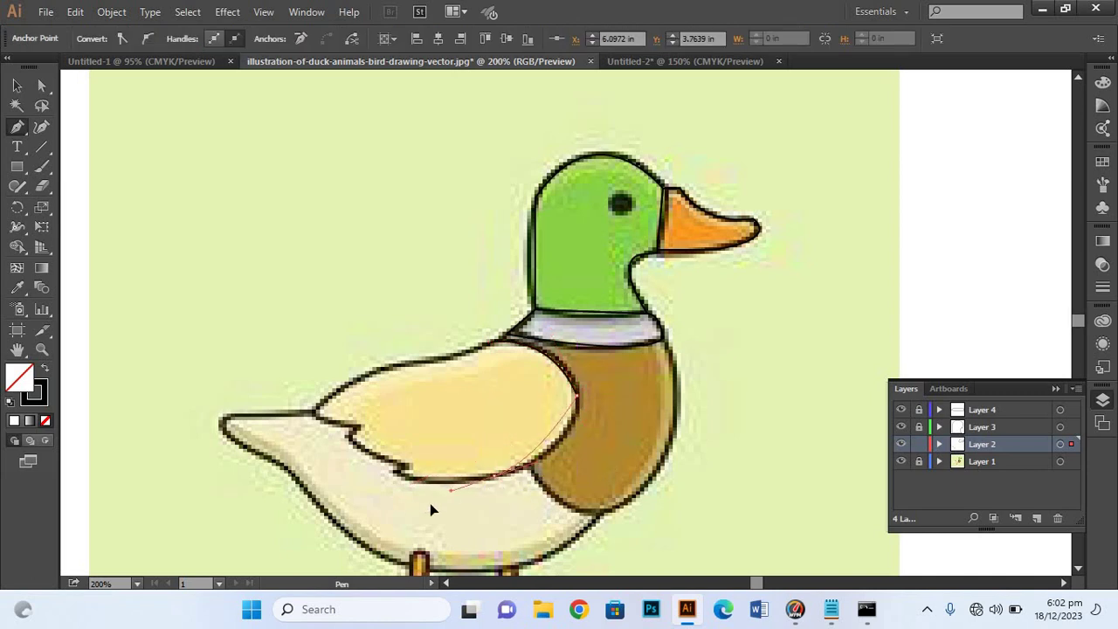
drag(404, 479, 424, 485)
mouse_move(491, 479)
mouse_down()
mouse_move(403, 486)
mouse_move(395, 474)
mouse_up()
click(400, 479)
drag(405, 475, 352, 445)
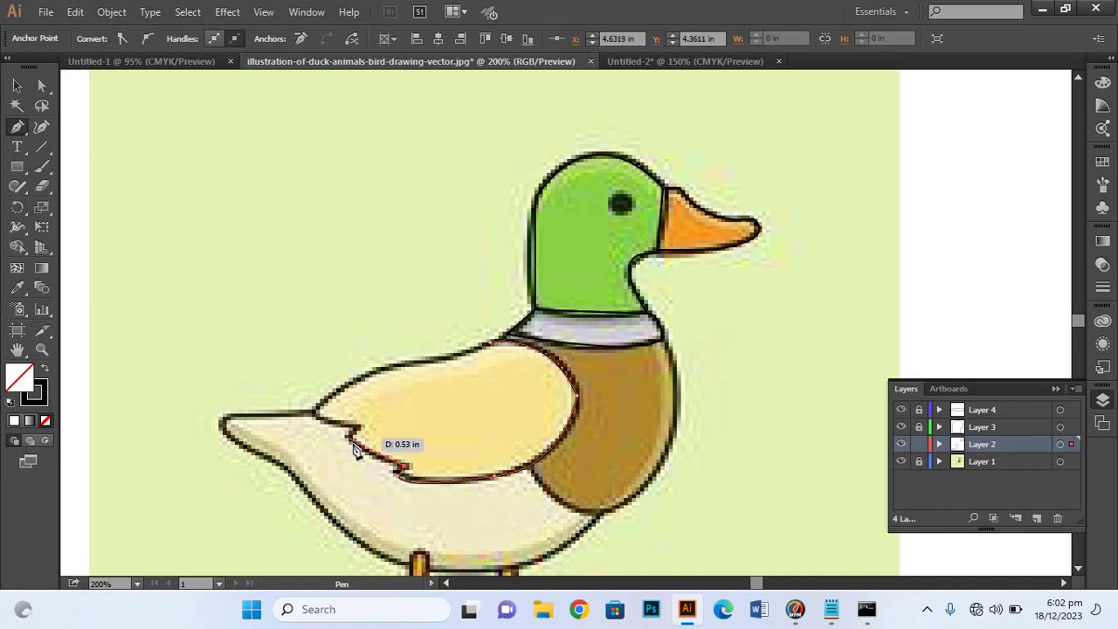
drag(352, 445, 368, 413)
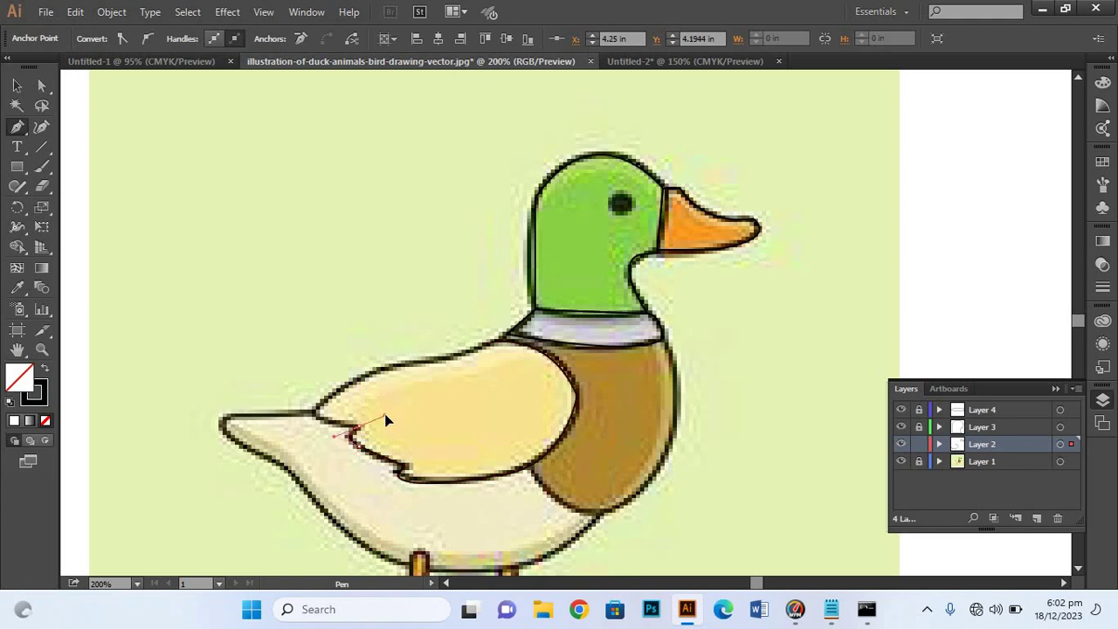
mouse_move(357, 432)
mouse_down()
mouse_move(328, 426)
mouse_move(333, 378)
mouse_move(322, 409)
mouse_move(491, 350)
mouse_move(495, 332)
mouse_up()
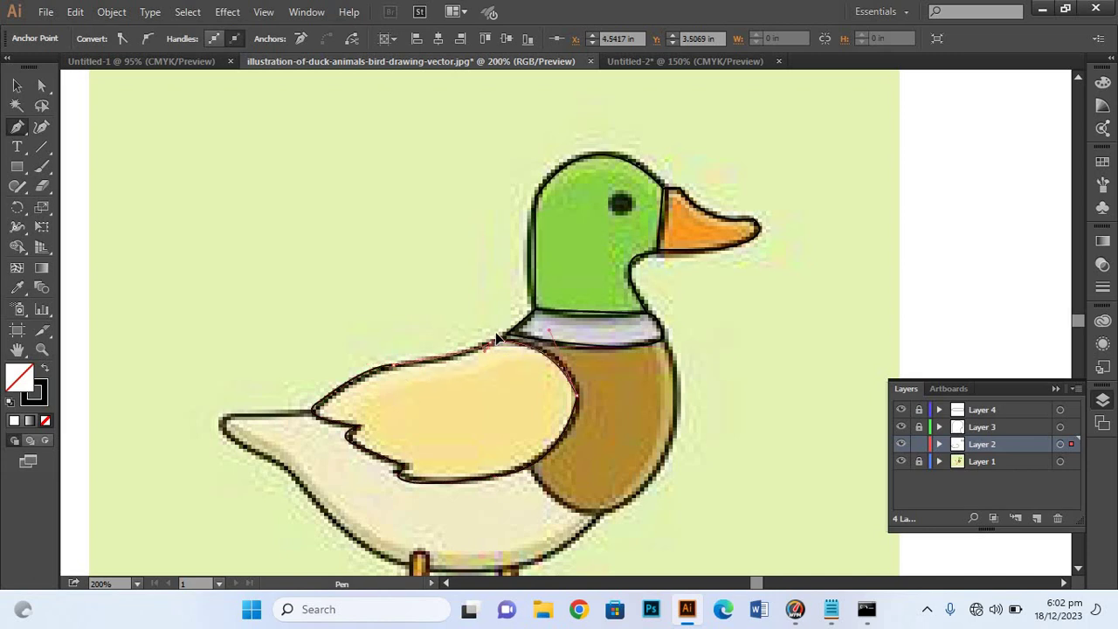
- Deselect the wing and add a new Layer 5 for the chest
click(16, 85)
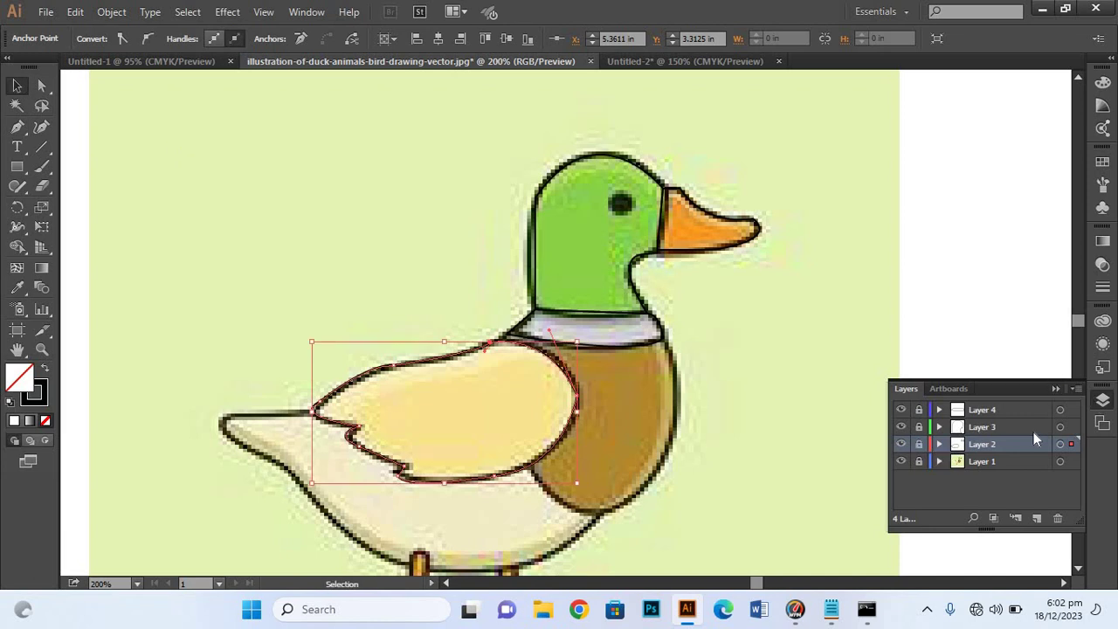
key(ctrl+shift+a)
click(992, 409)
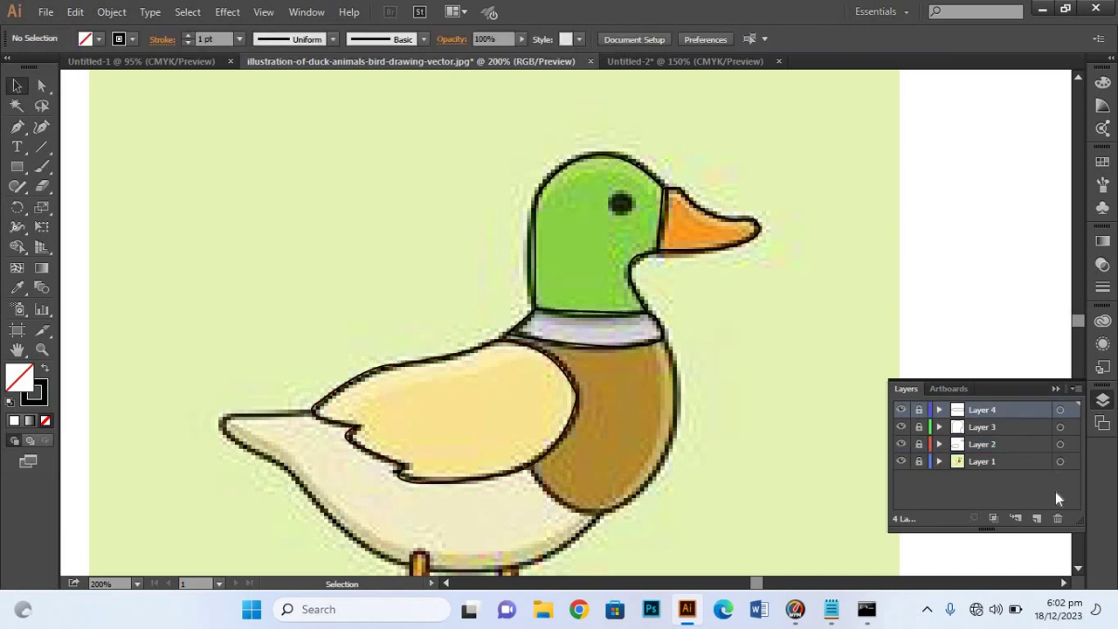
click(1037, 518)
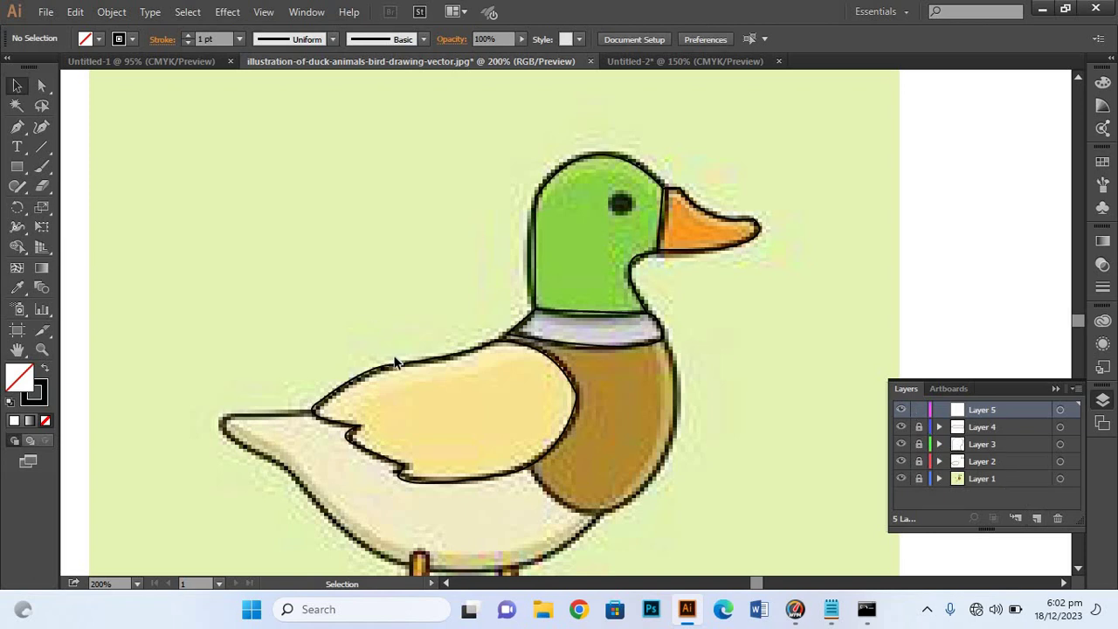
scroll(529, 483, down, 2)
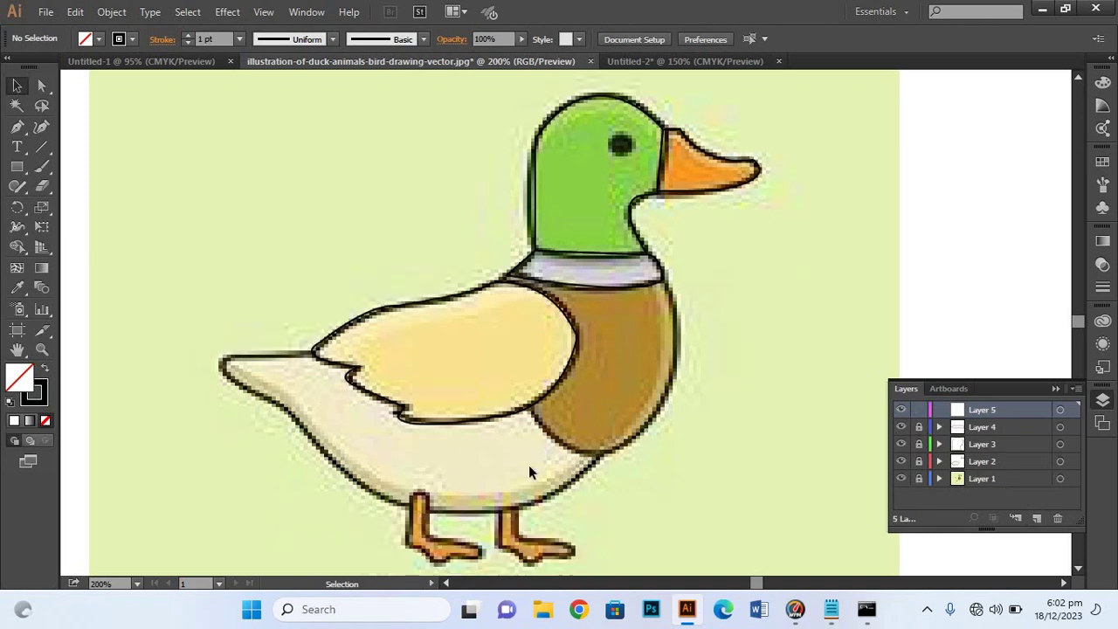
scroll(528, 465, down, 1)
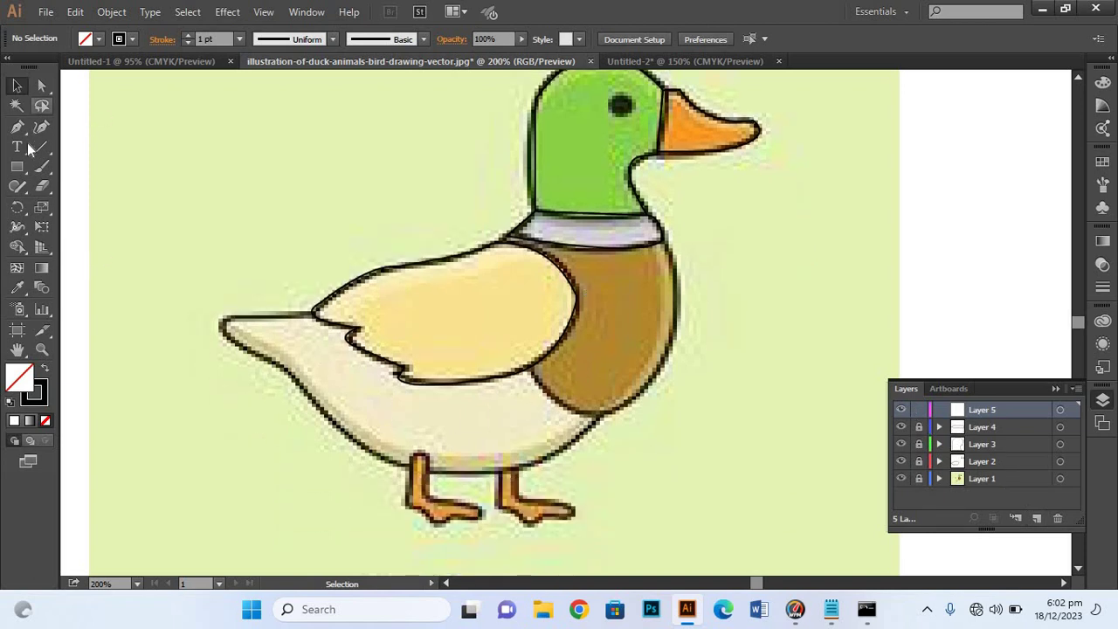
key(p)
- Trace the brown chest patch with corner points and close it at the collar
click(663, 240)
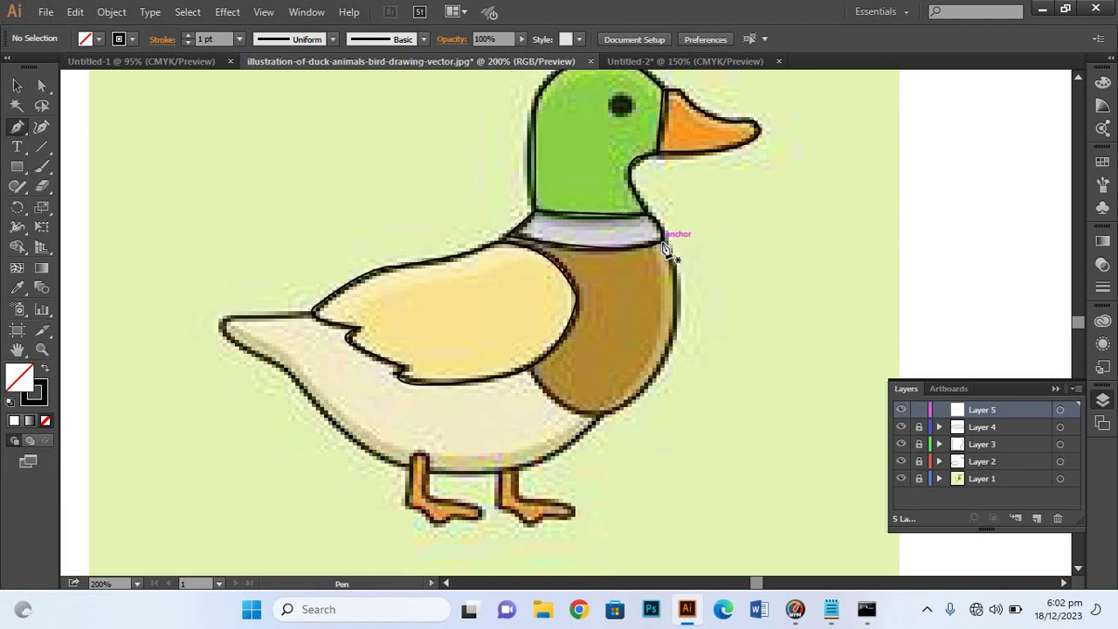
drag(601, 413, 489, 445)
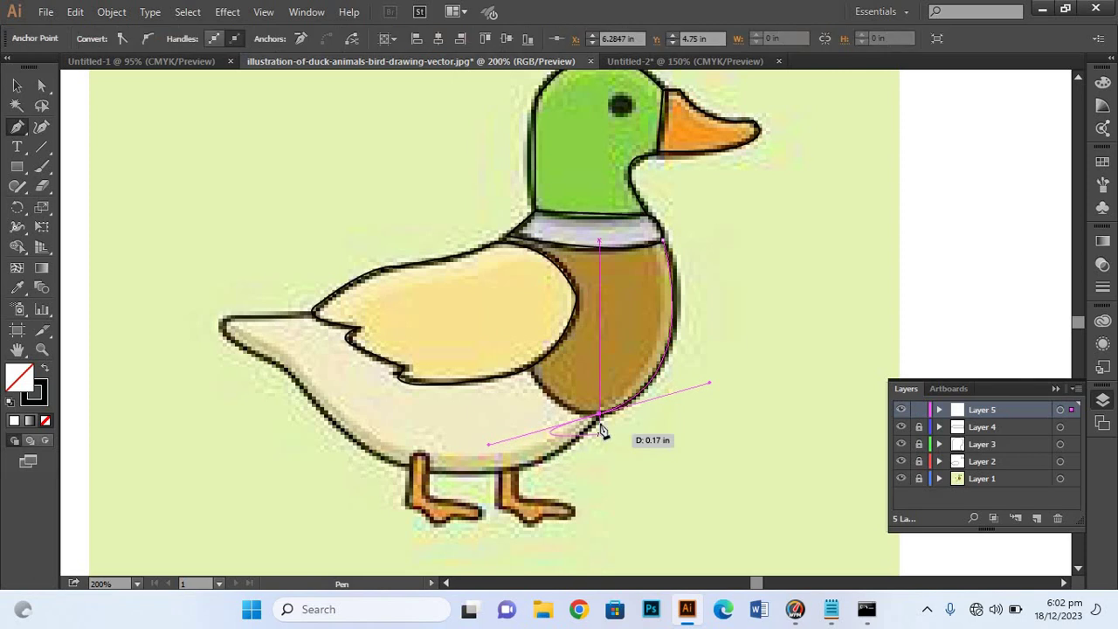
click(600, 413)
drag(530, 371, 536, 332)
mouse_move(530, 372)
mouse_down()
mouse_move(560, 268)
mouse_move(534, 251)
mouse_up()
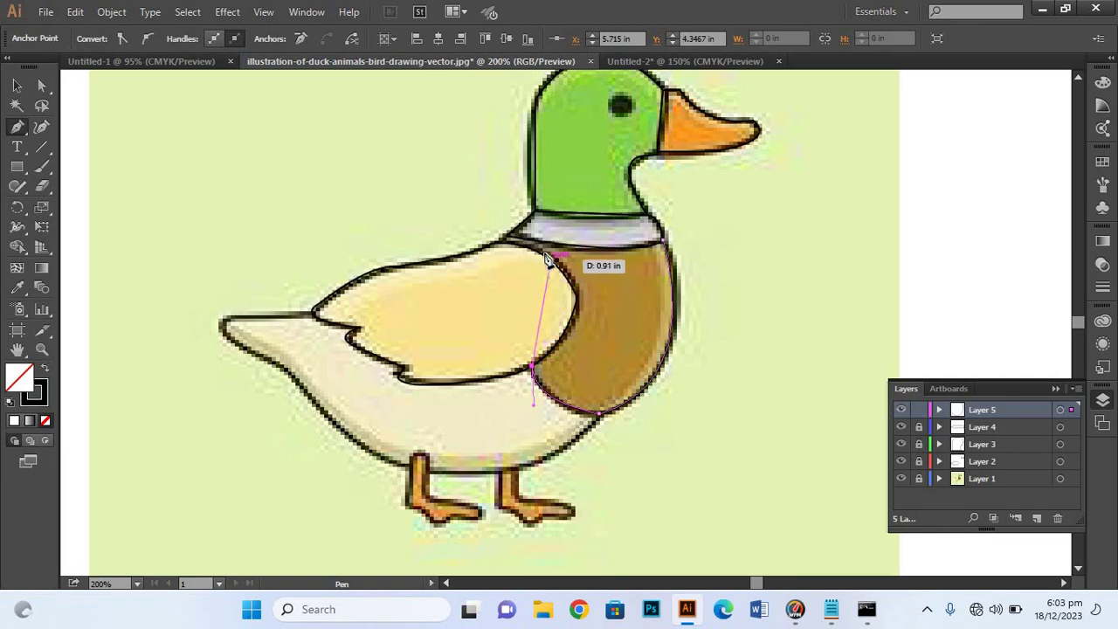
drag(536, 254, 442, 202)
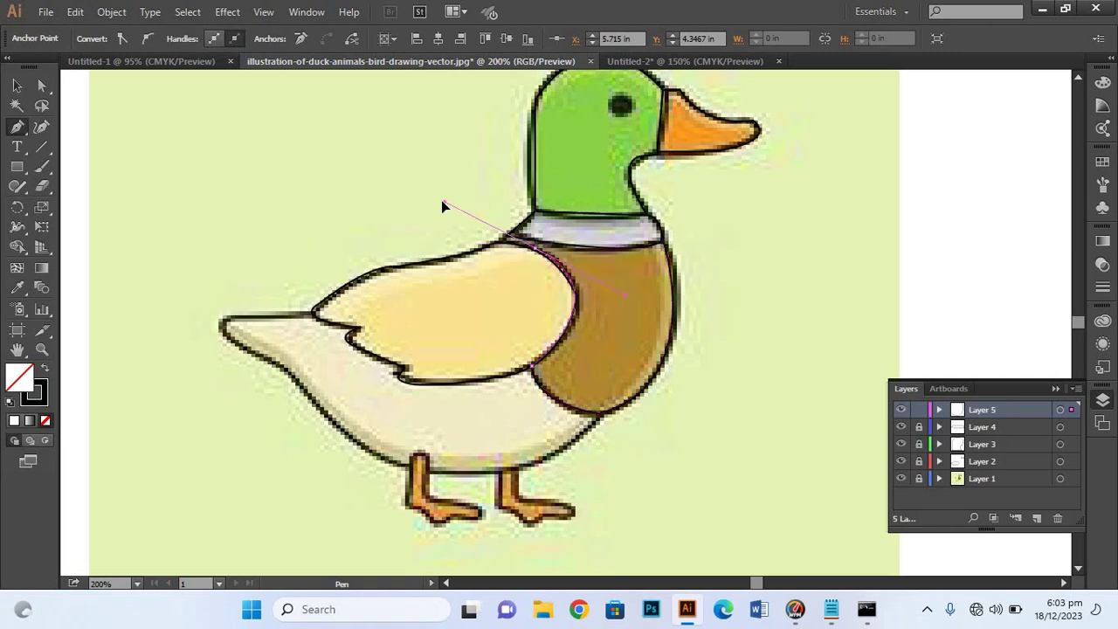
click(535, 251)
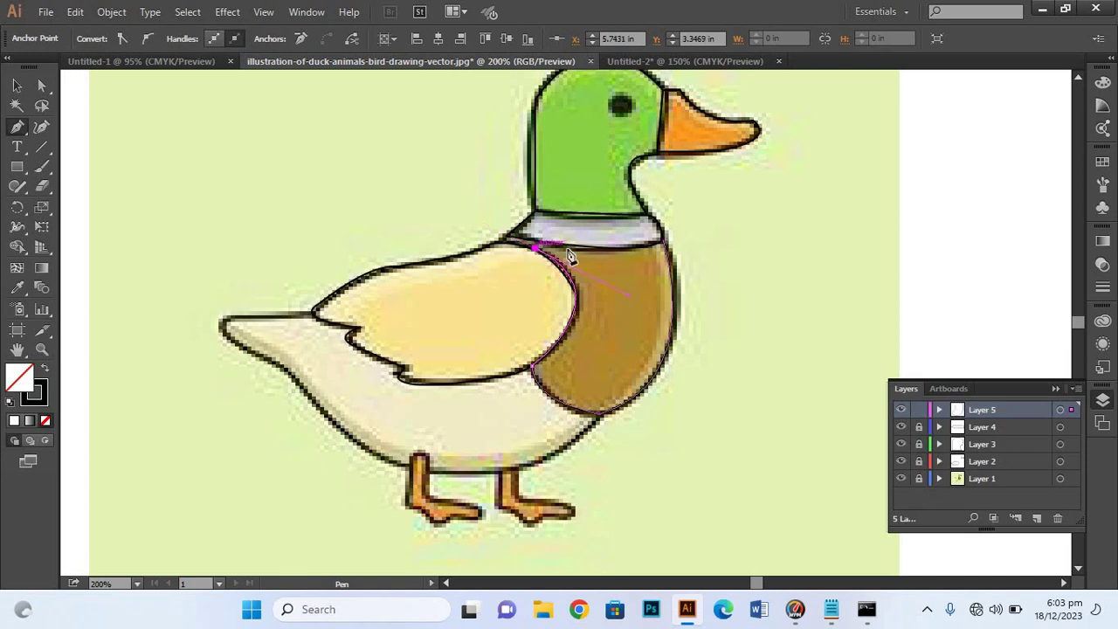
click(662, 239)
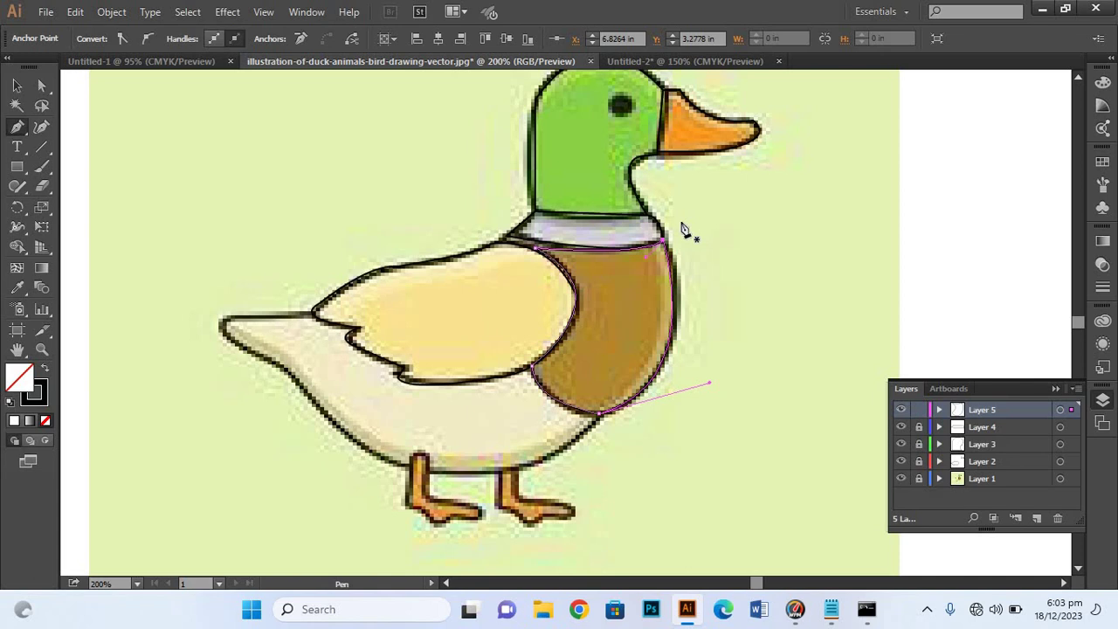
- Deselect the chest outline and add an empty Layer 6 on top
click(17, 85)
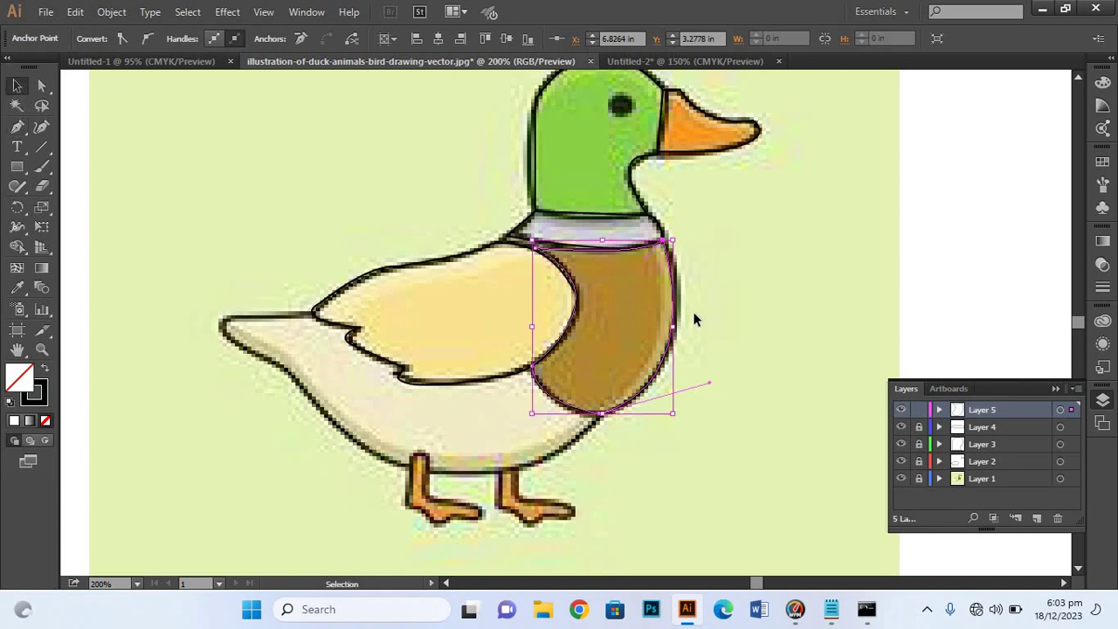
click(922, 411)
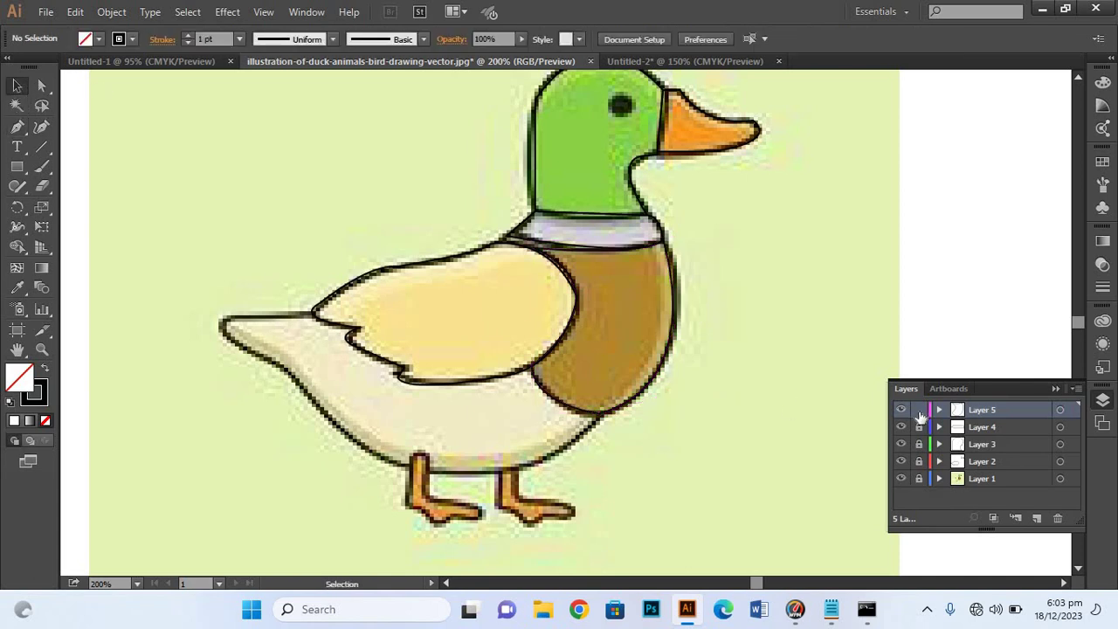
click(1037, 519)
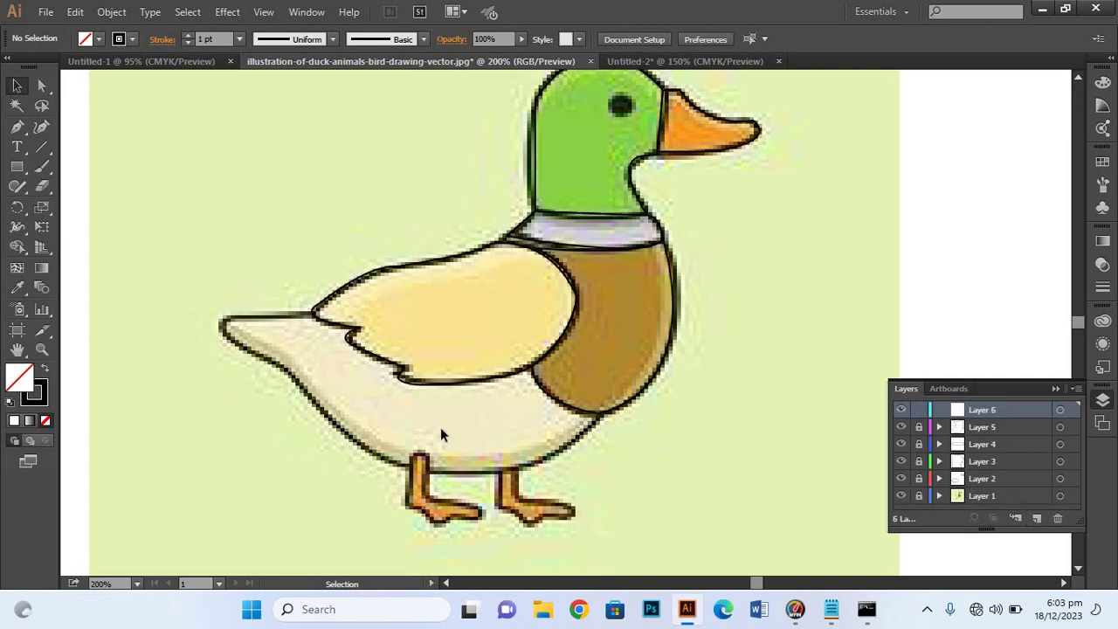
- Trace the body outline from the wing edge along the breast and belly to the tail tip
click(17, 127)
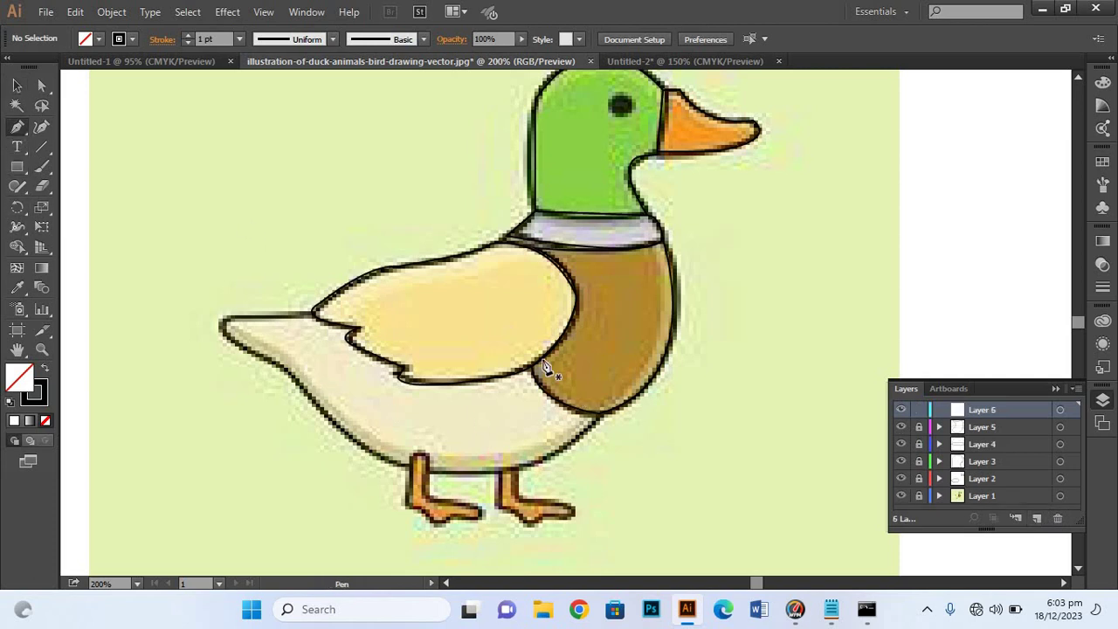
click(535, 376)
mouse_move(607, 418)
mouse_down()
mouse_move(629, 406)
mouse_move(645, 414)
mouse_up()
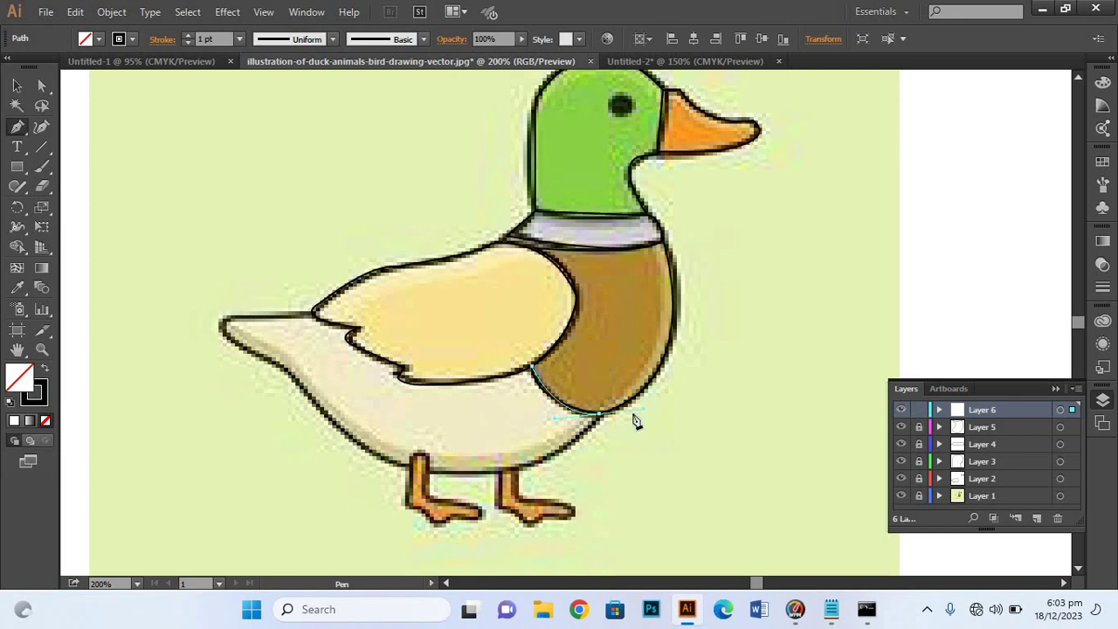
click(600, 414)
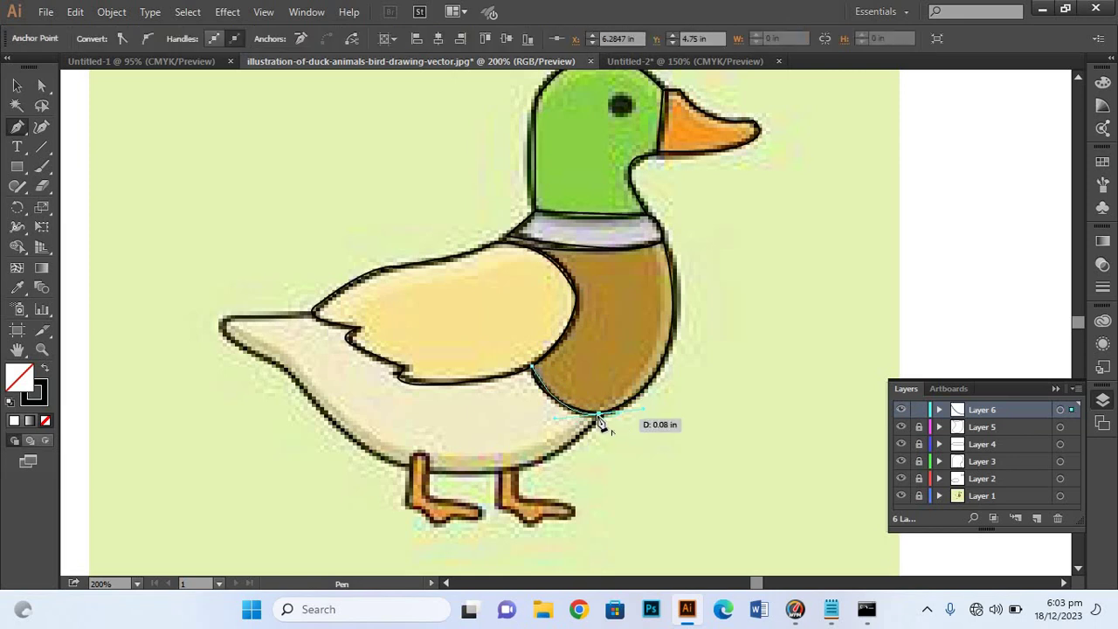
mouse_move(392, 461)
mouse_down()
mouse_move(275, 416)
mouse_move(226, 413)
mouse_move(356, 454)
mouse_up()
click(392, 459)
drag(300, 376, 296, 359)
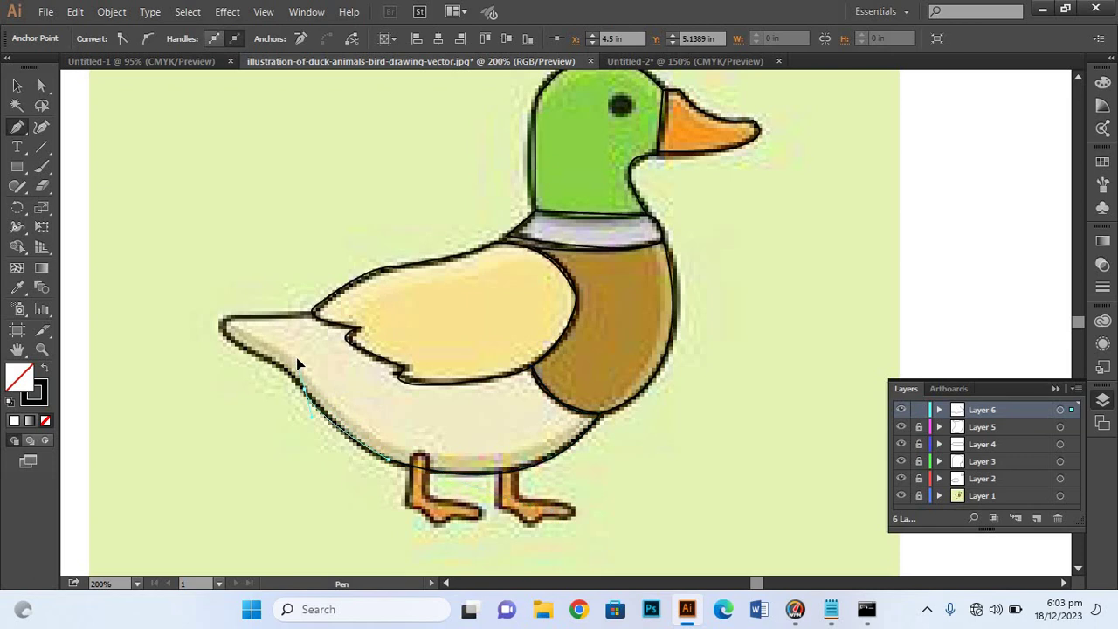
mouse_move(300, 385)
mouse_down()
mouse_move(229, 330)
mouse_move(246, 302)
mouse_up()
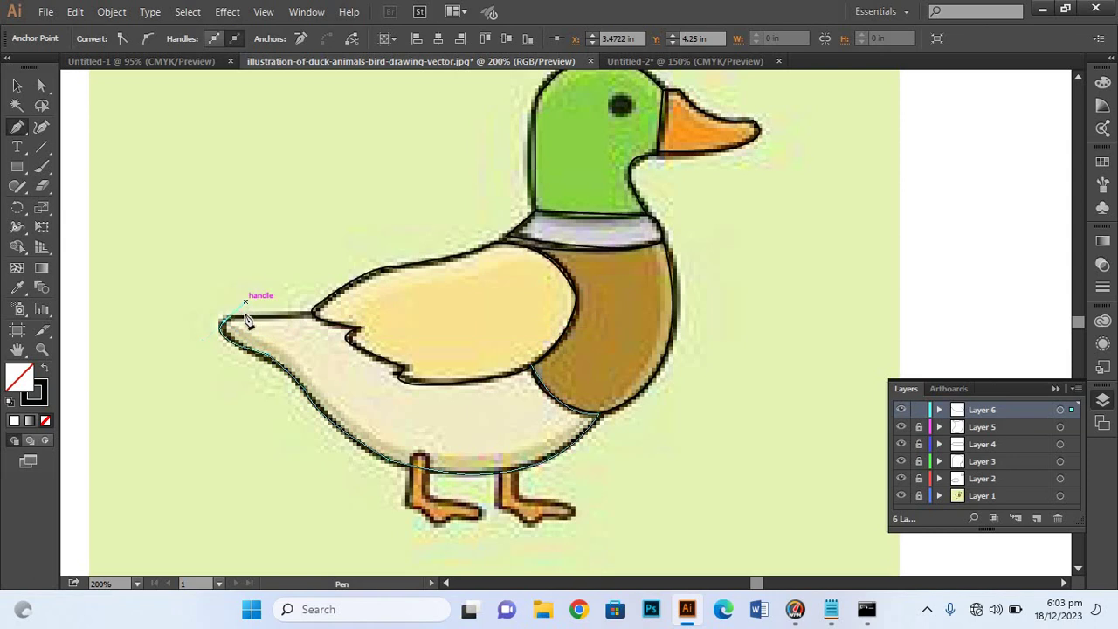
- Continue along the tail top and the wing's feathered underside, then switch to selection
click(223, 320)
click(312, 312)
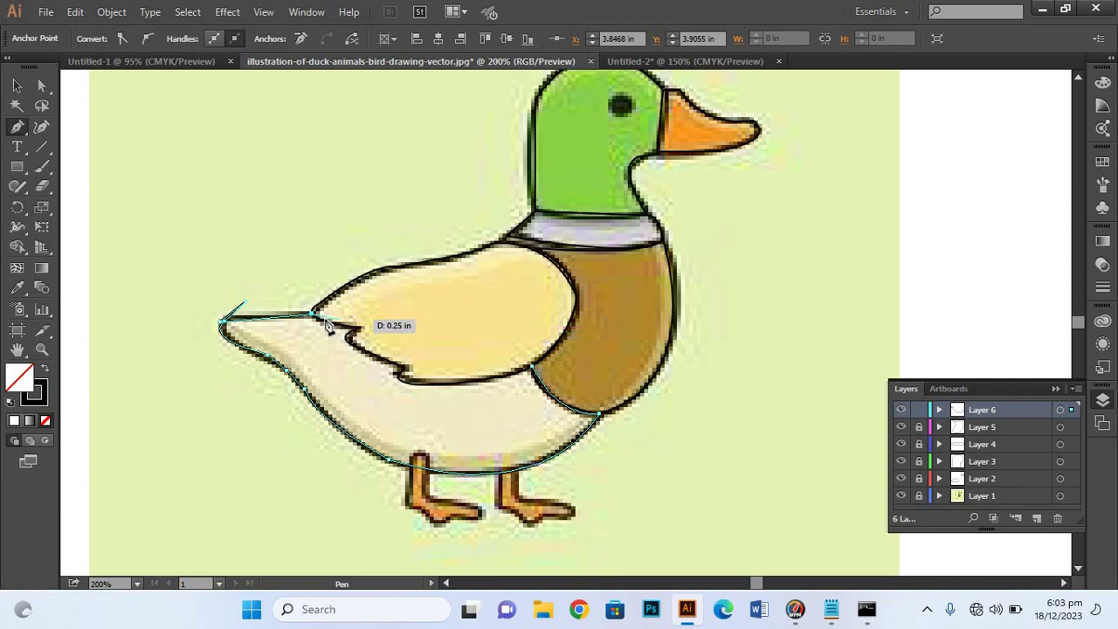
click(325, 326)
click(357, 331)
click(403, 371)
click(485, 395)
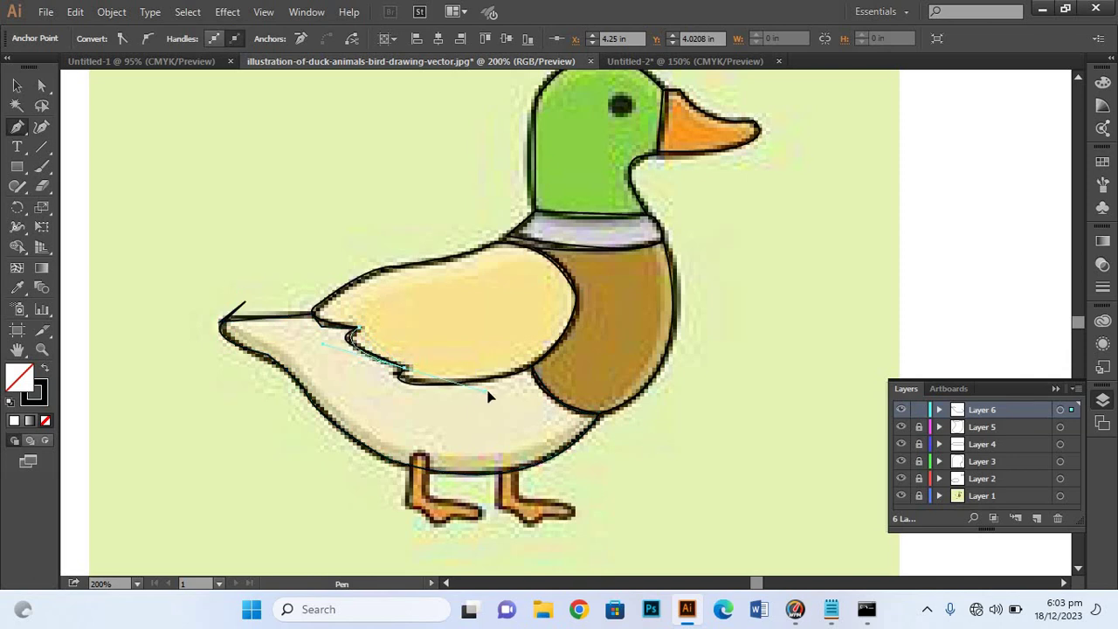
click(404, 370)
mouse_move(531, 367)
mouse_down()
mouse_move(573, 342)
mouse_move(707, 323)
mouse_up()
click(19, 85)
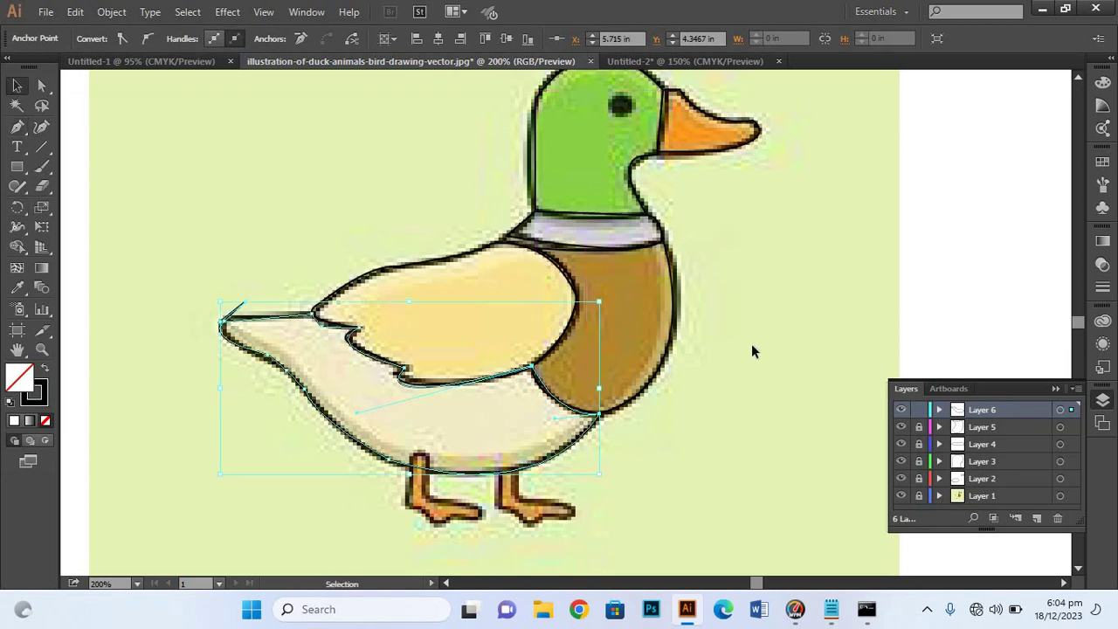
- Unlock Layers 5 and 4 and hide the duck photo on Layer 1
click(807, 341)
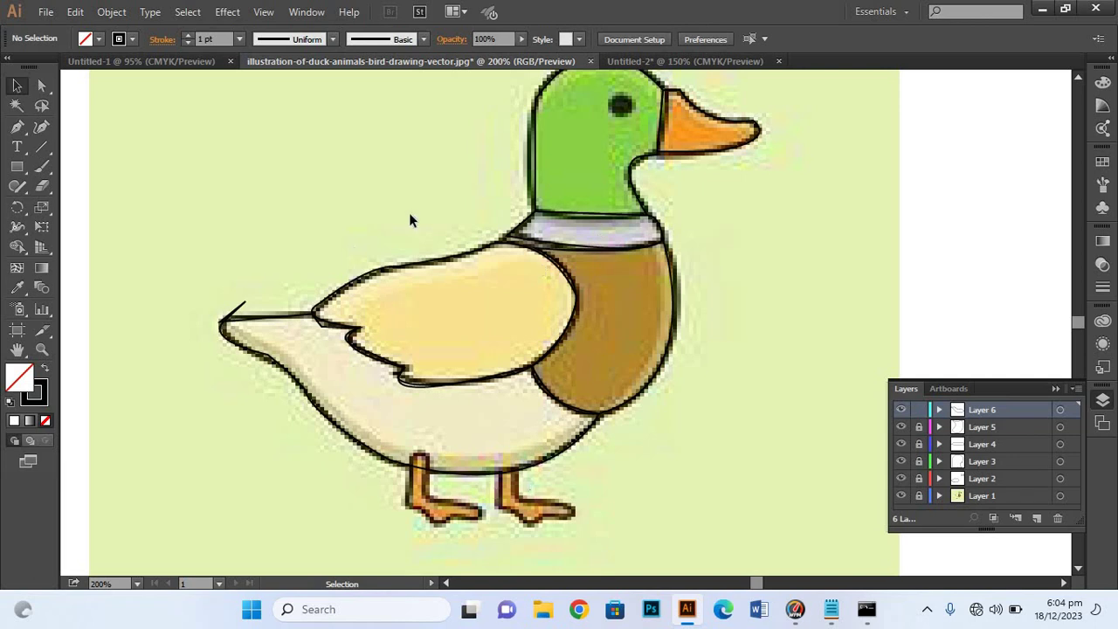
click(918, 443)
click(918, 426)
click(904, 498)
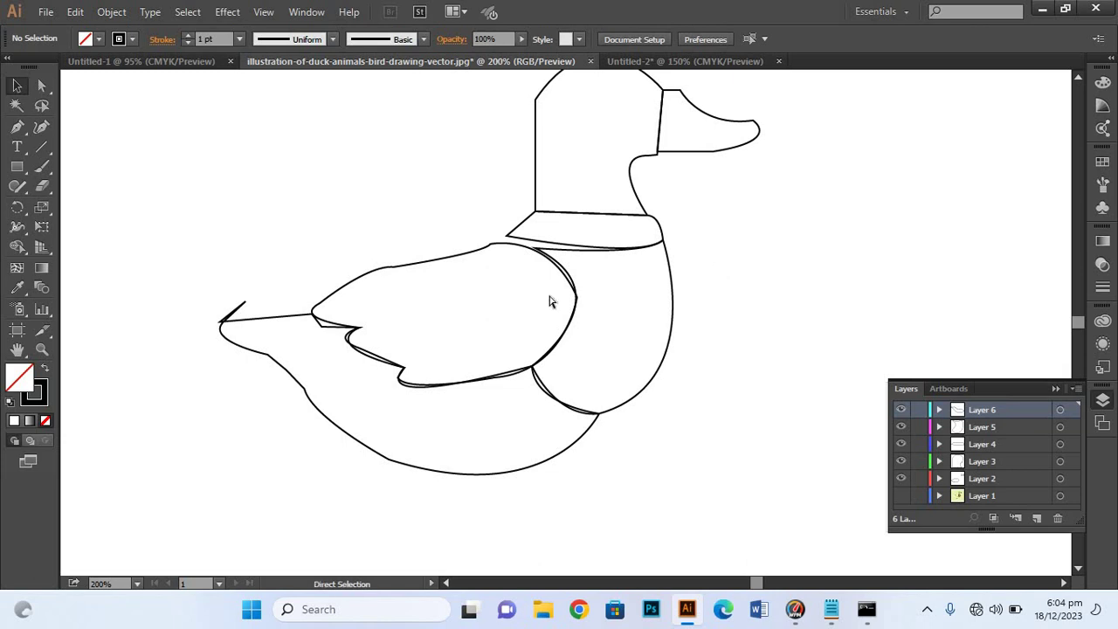
- Zoom and scroll around to inspect the traced black outlines
key(ctrl+plus)
key(ctrl+plus)
key(ctrl+plus)
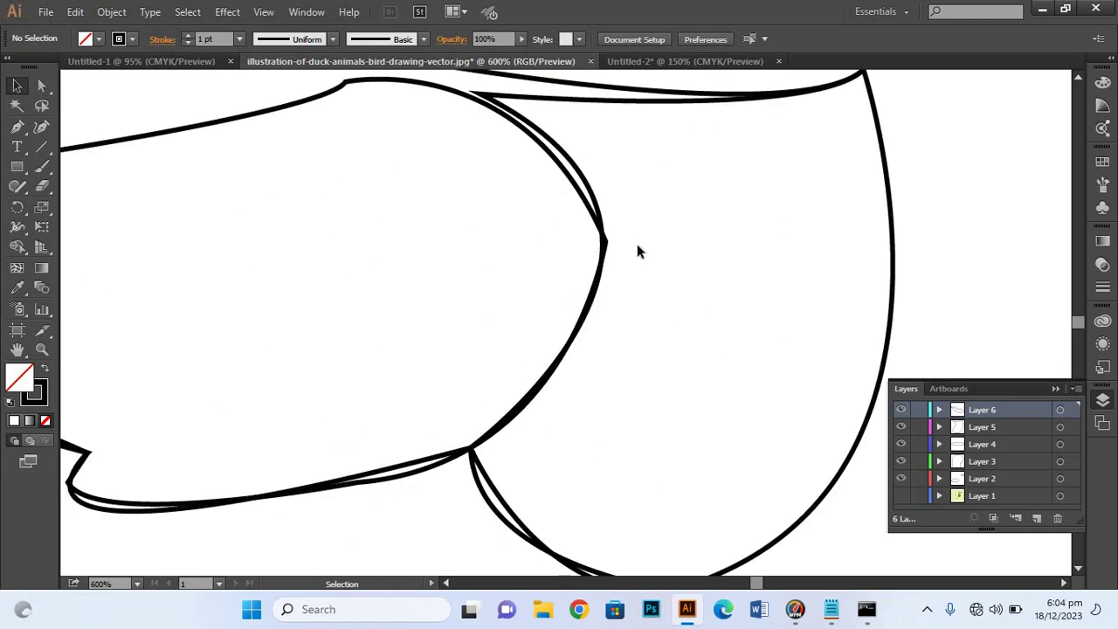
scroll(638, 251, down, 1)
scroll(638, 251, down, 1)
scroll(638, 252, down, 1)
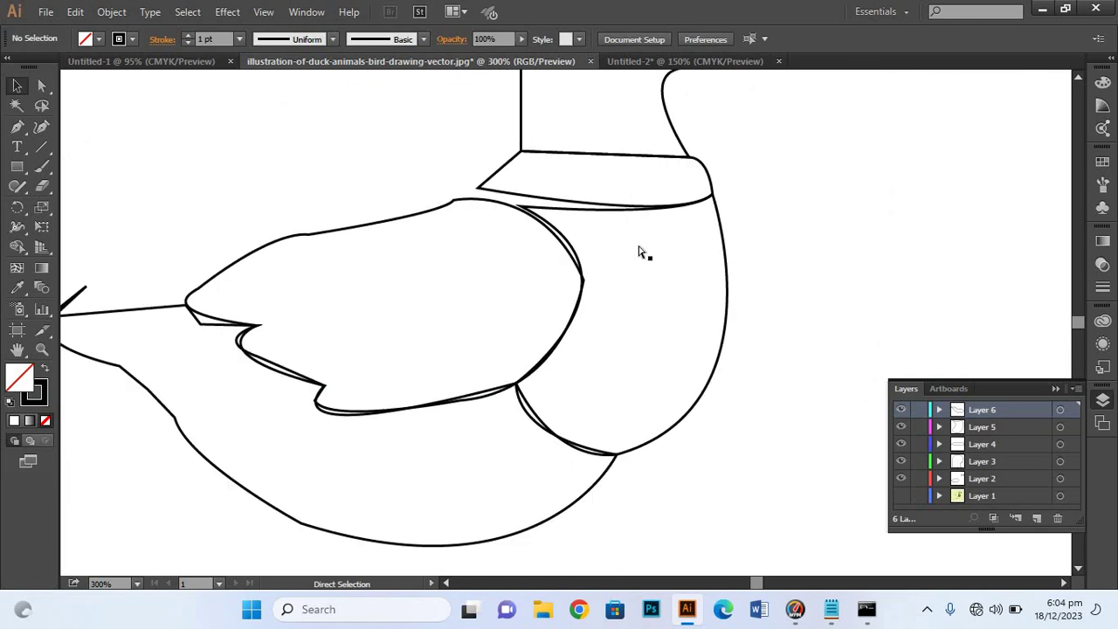
scroll(638, 251, down, 1)
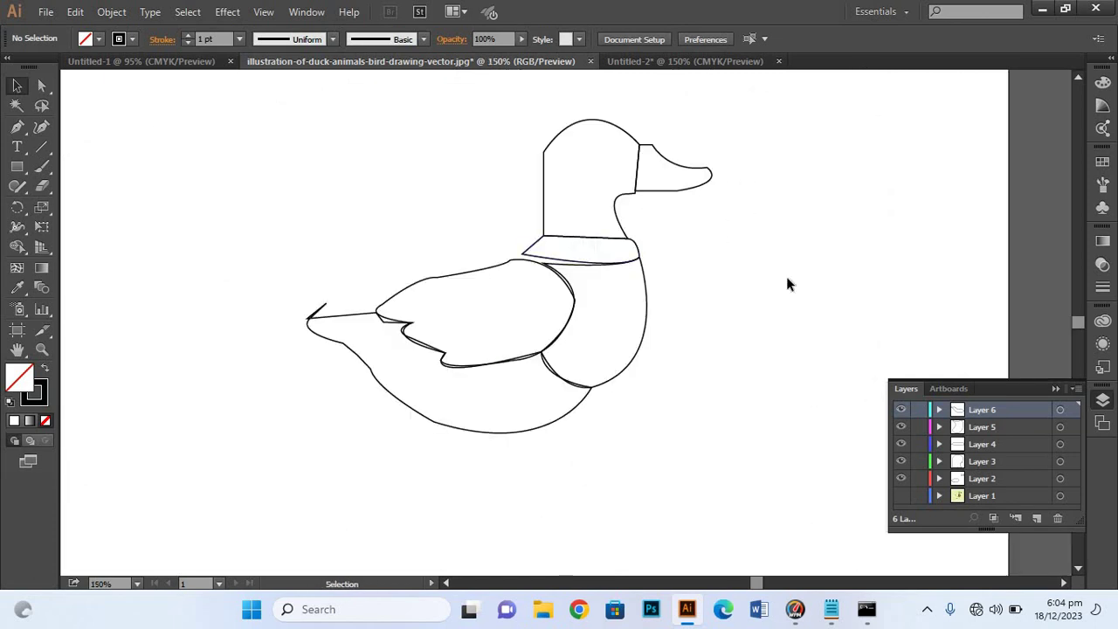
- Show and lock the reference layer, then fill the beak shape with brown
click(901, 496)
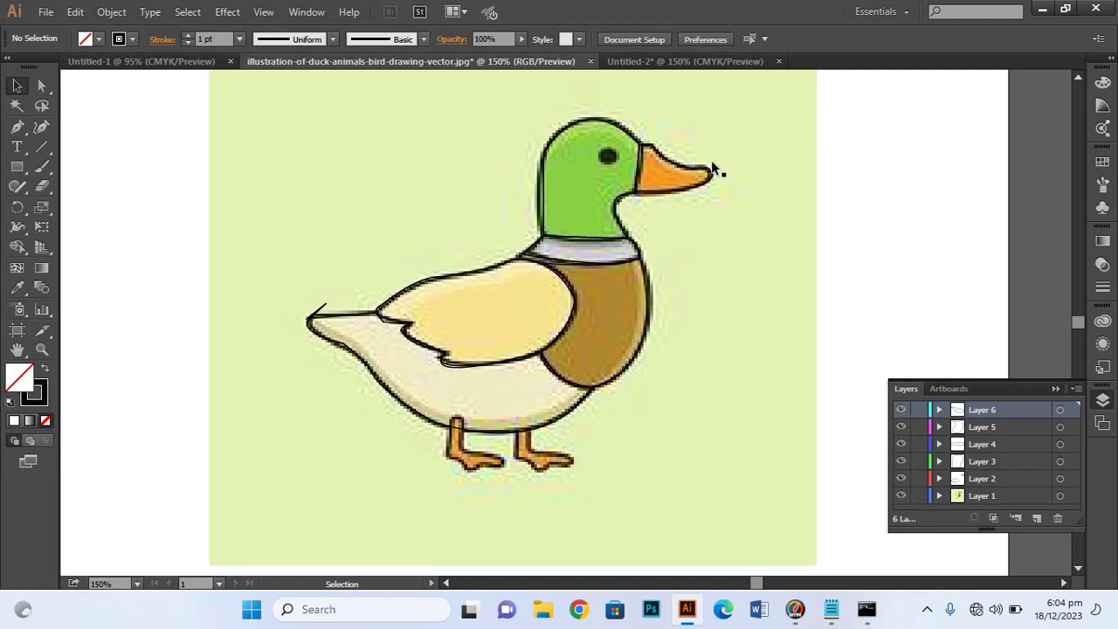
click(918, 496)
mouse_move(734, 153)
mouse_down()
mouse_move(669, 210)
mouse_move(679, 212)
mouse_up()
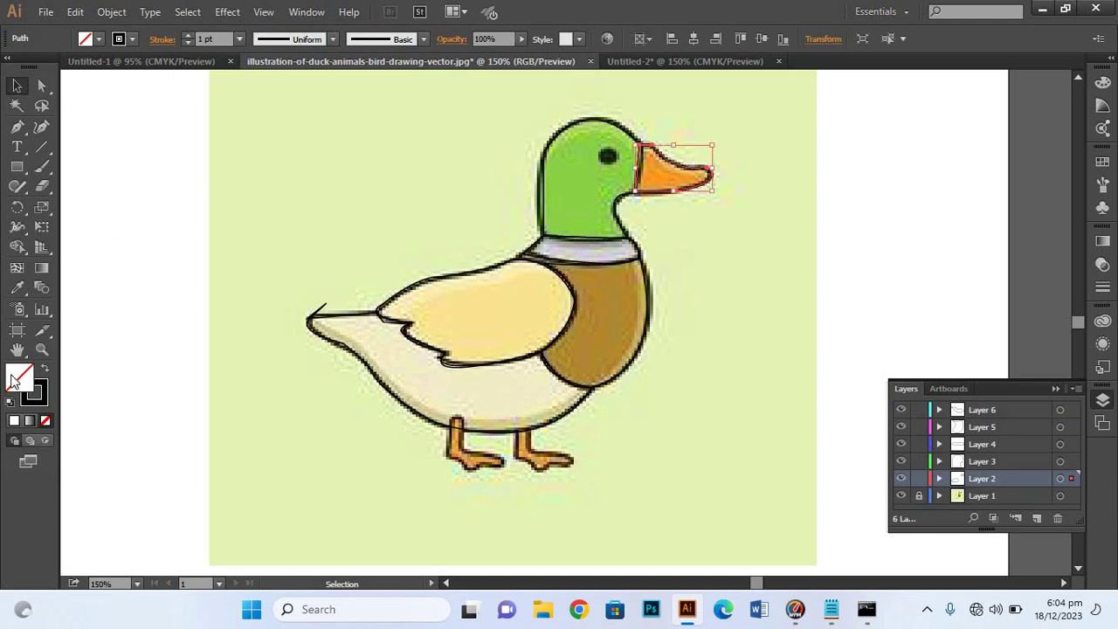
click(14, 422)
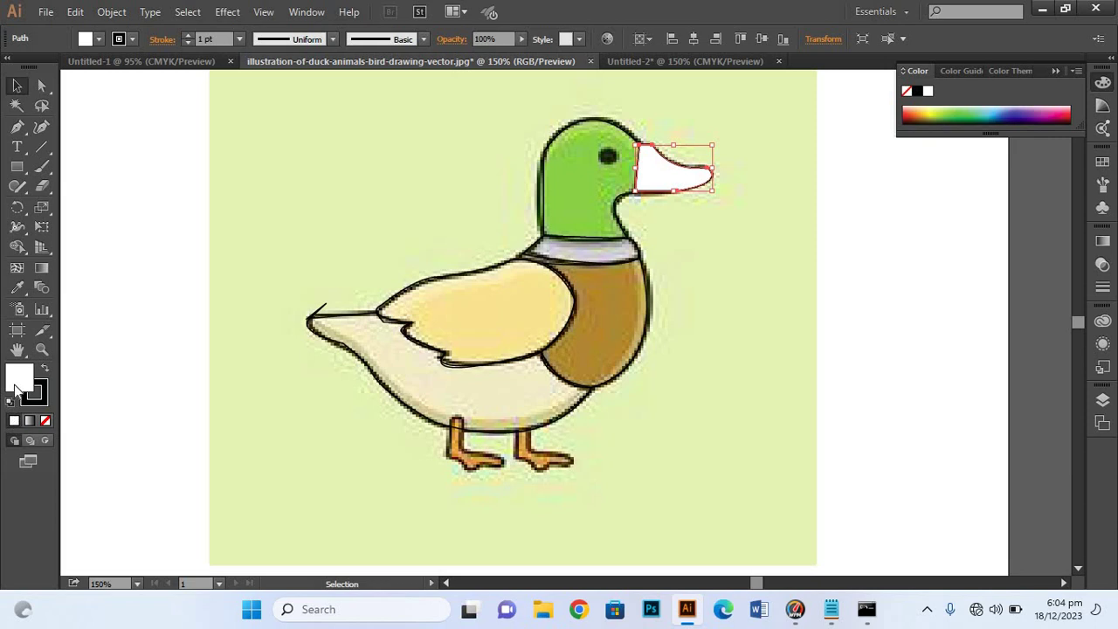
double_click(15, 384)
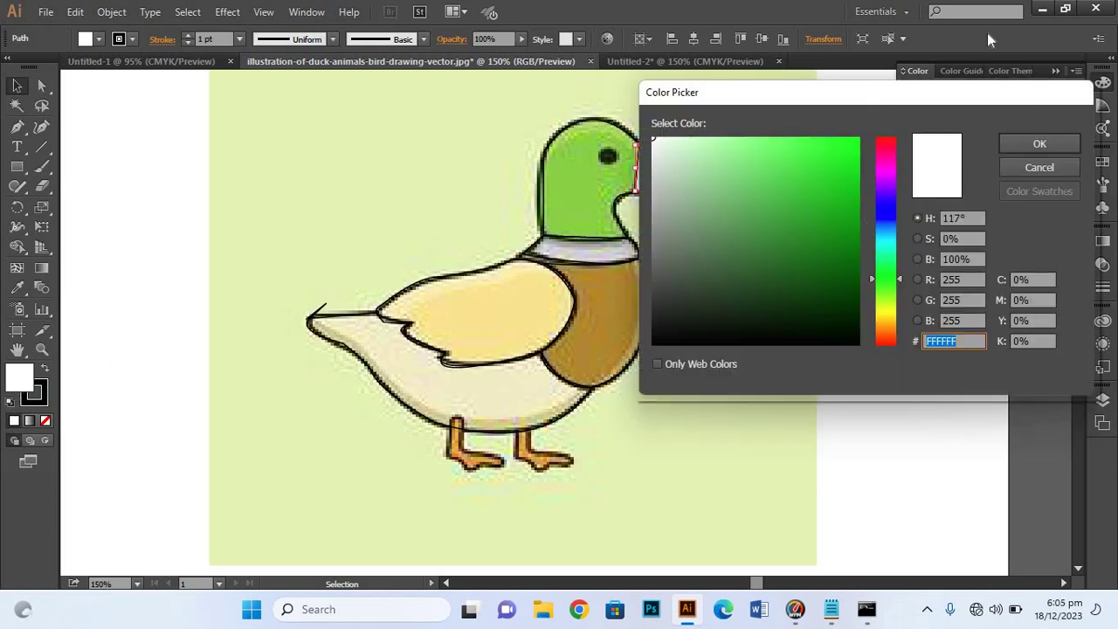
drag(861, 92, 990, 12)
drag(1018, 234, 1020, 245)
click(975, 159)
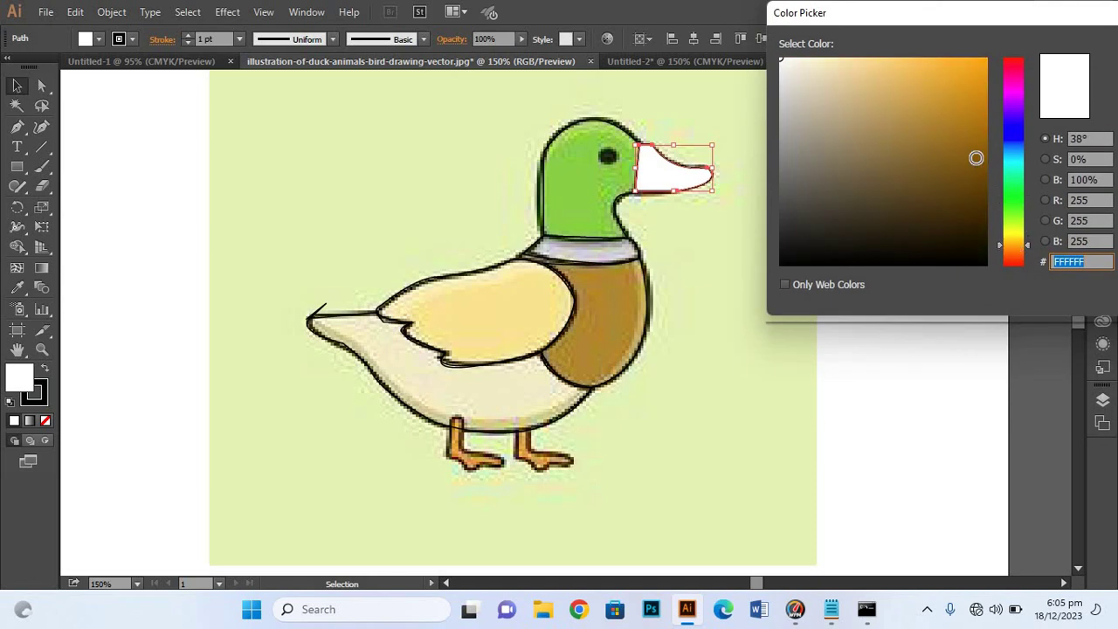
drag(890, 14, 665, 40)
click(942, 90)
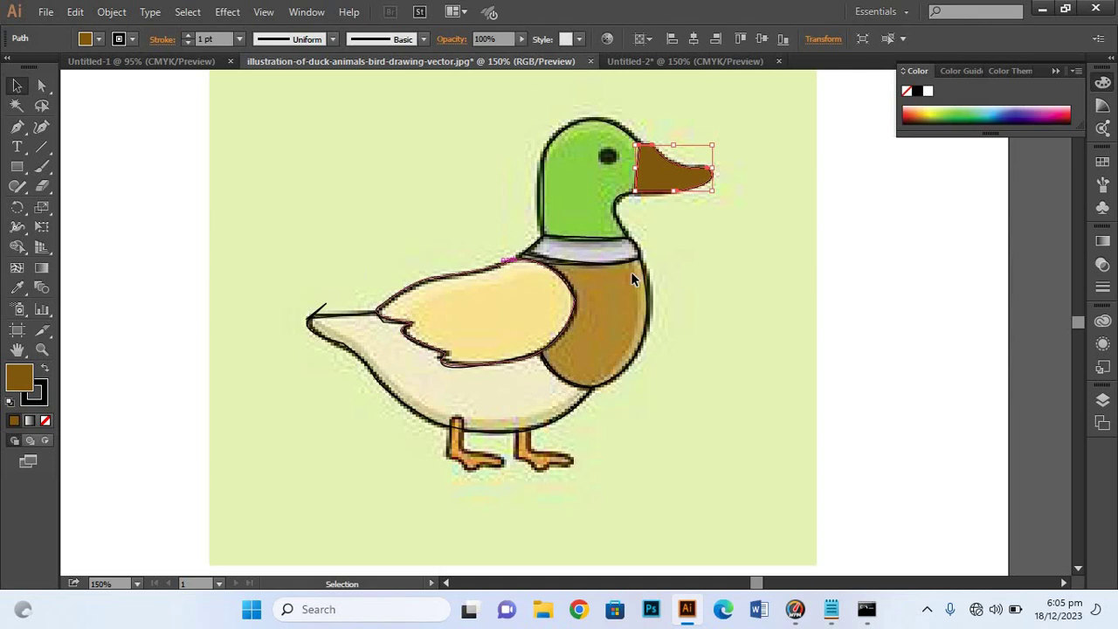
click(789, 281)
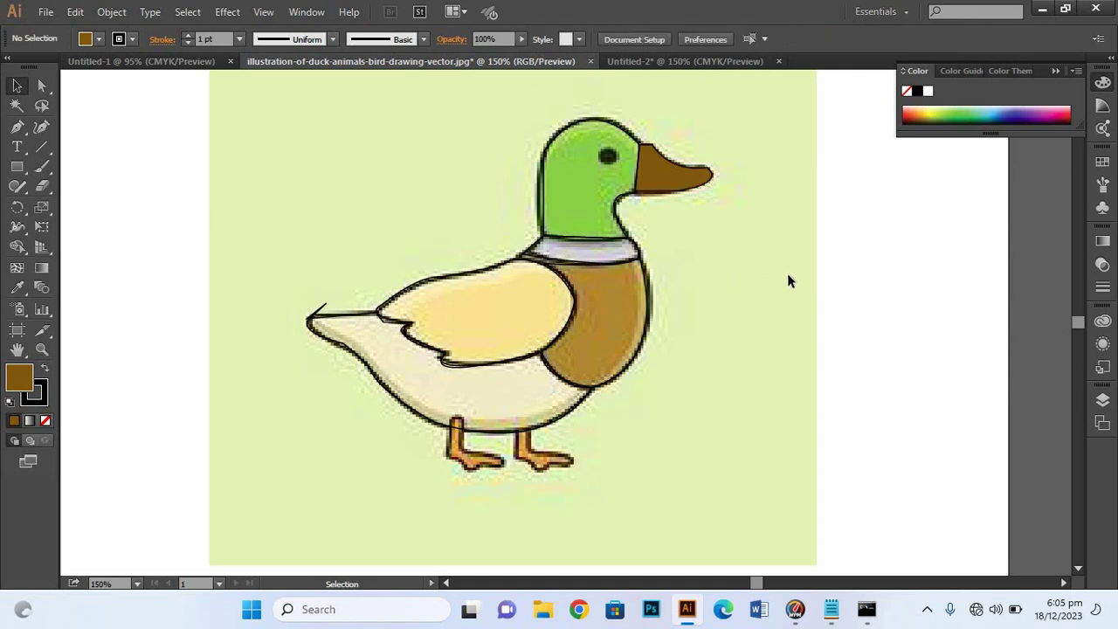
- Fill the duck's head shape with green
click(590, 172)
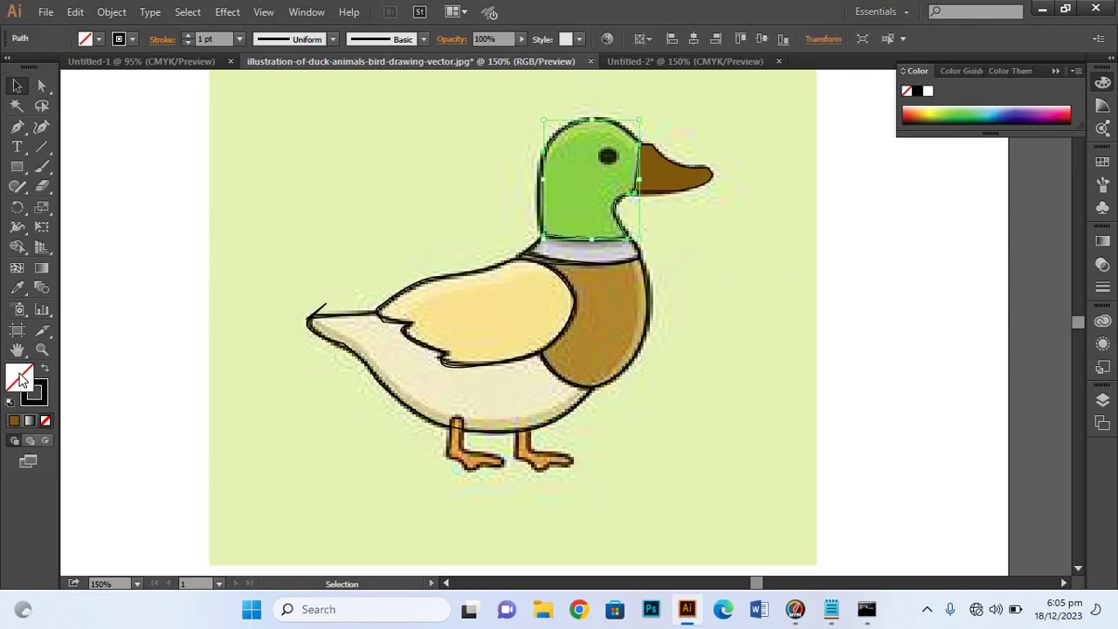
double_click(21, 377)
drag(677, 166, 664, 153)
click(924, 92)
click(813, 219)
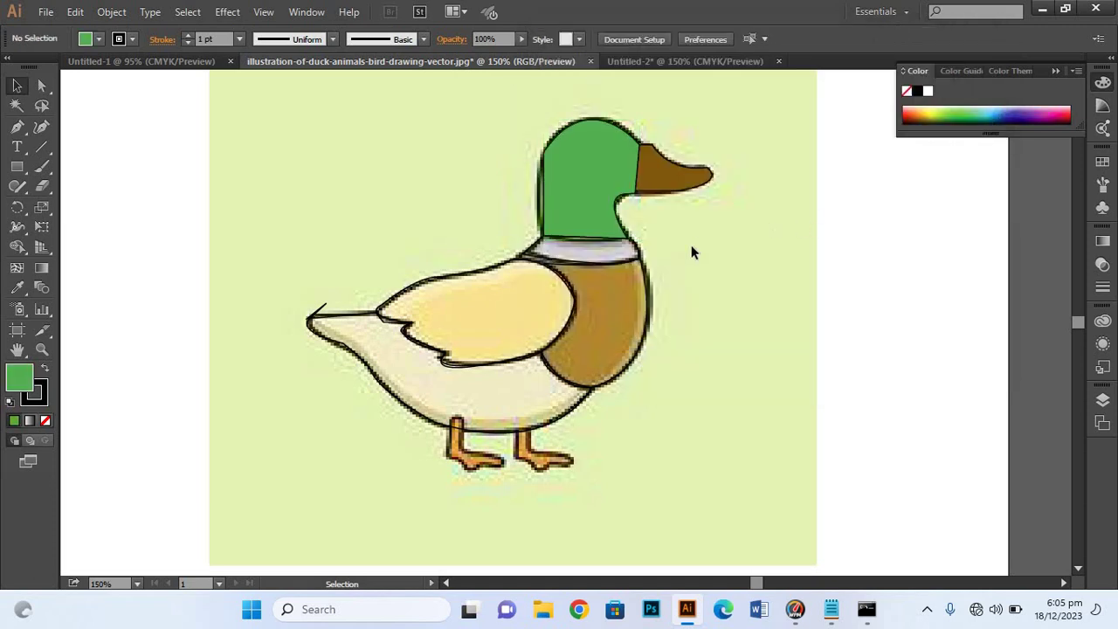
- Fill the collar shape with a pale grey-green
click(622, 262)
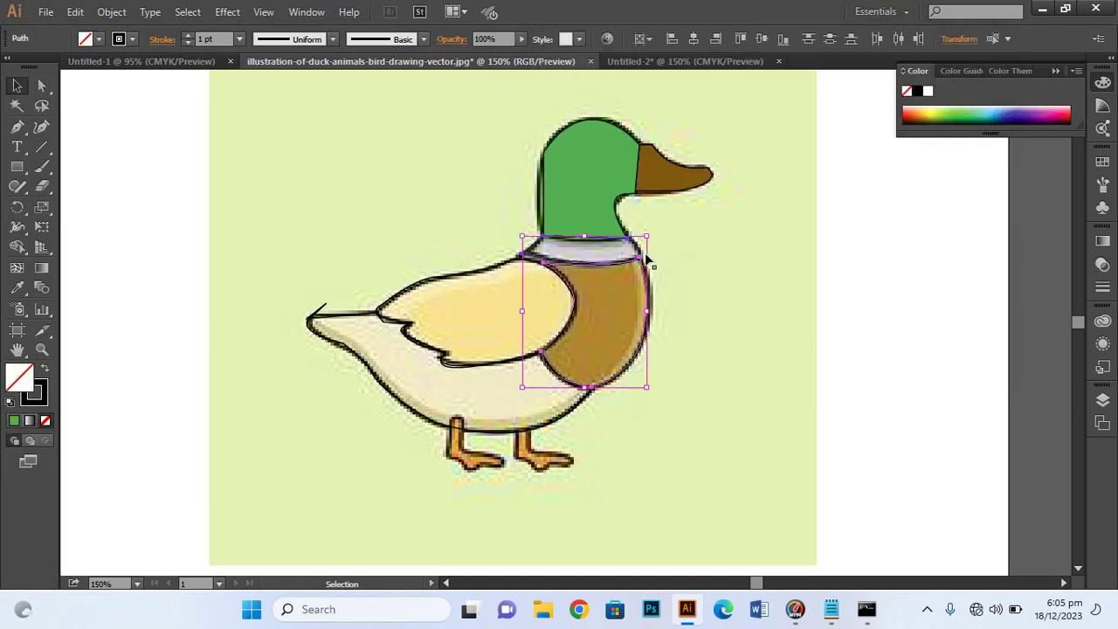
click(541, 245)
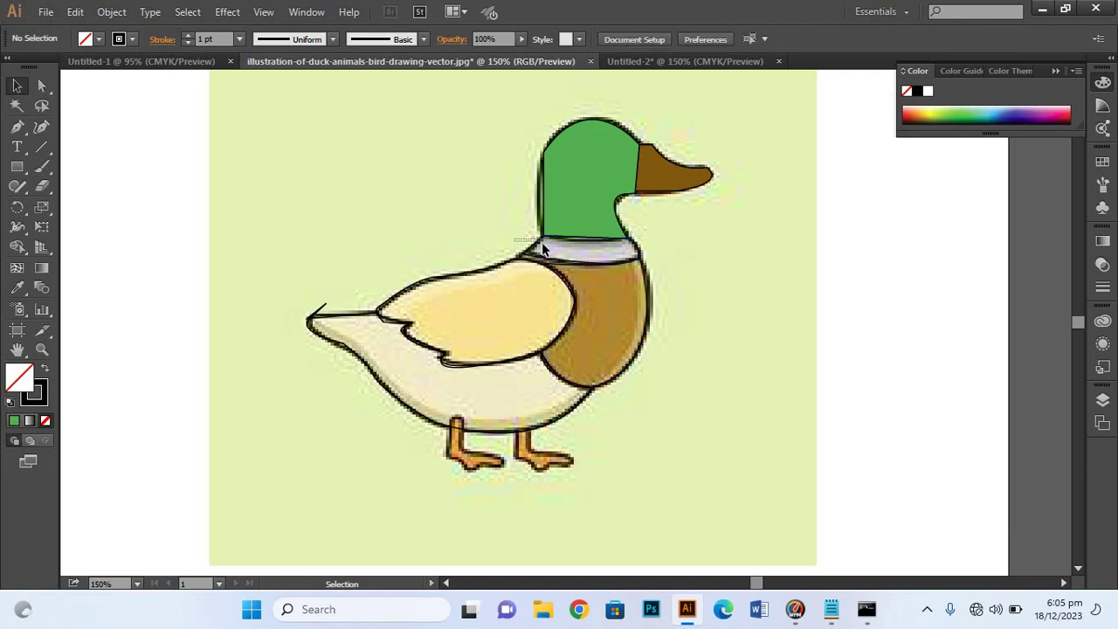
click(545, 252)
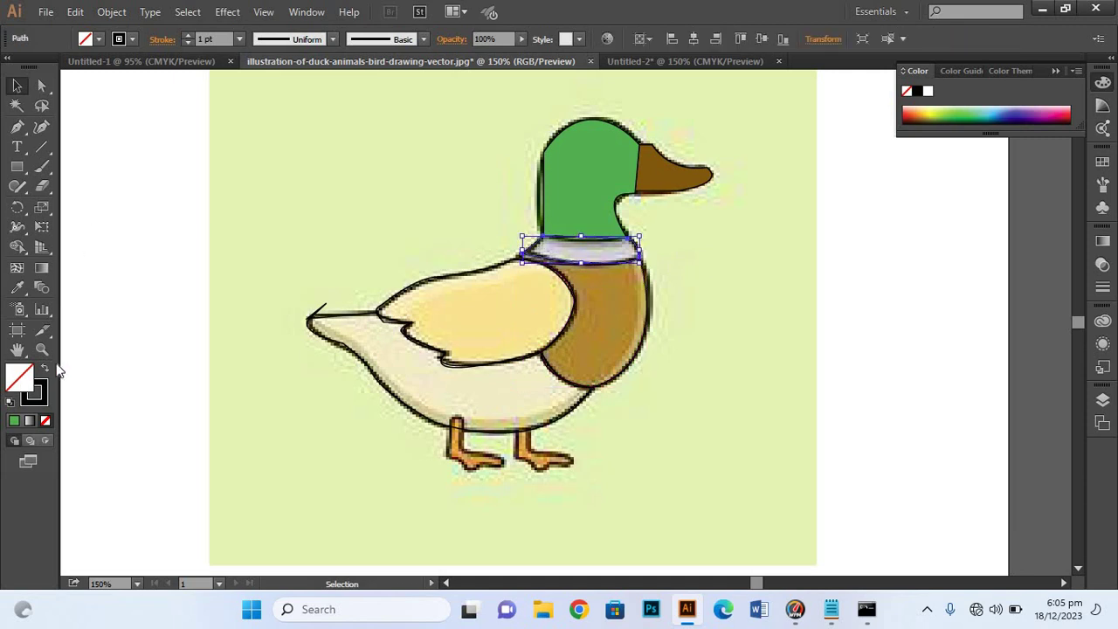
double_click(17, 378)
drag(577, 169, 571, 152)
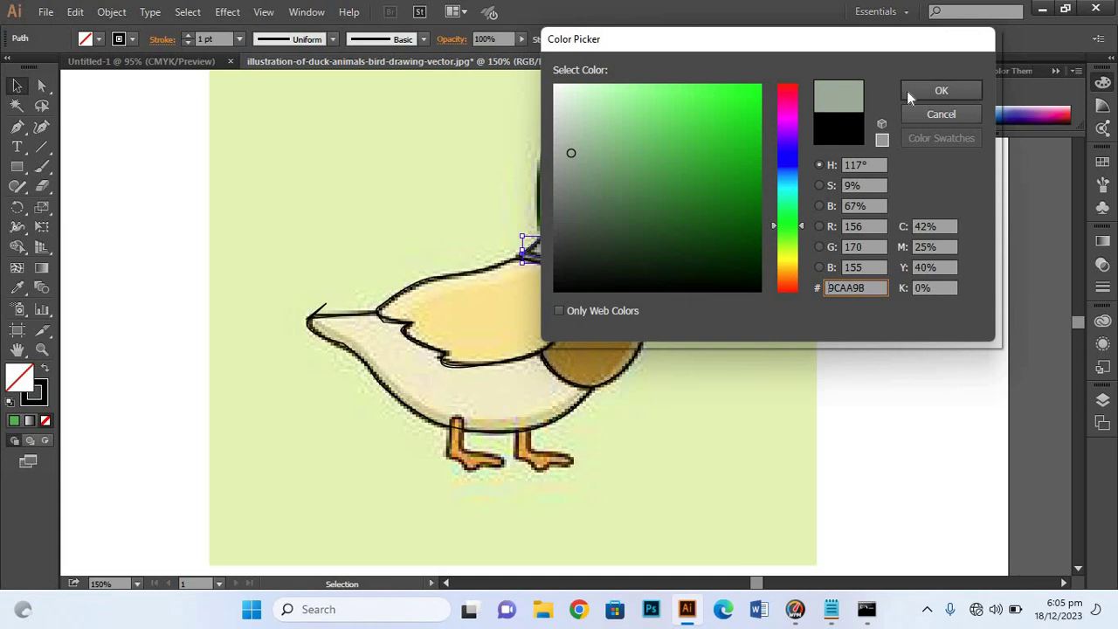
click(942, 91)
click(814, 234)
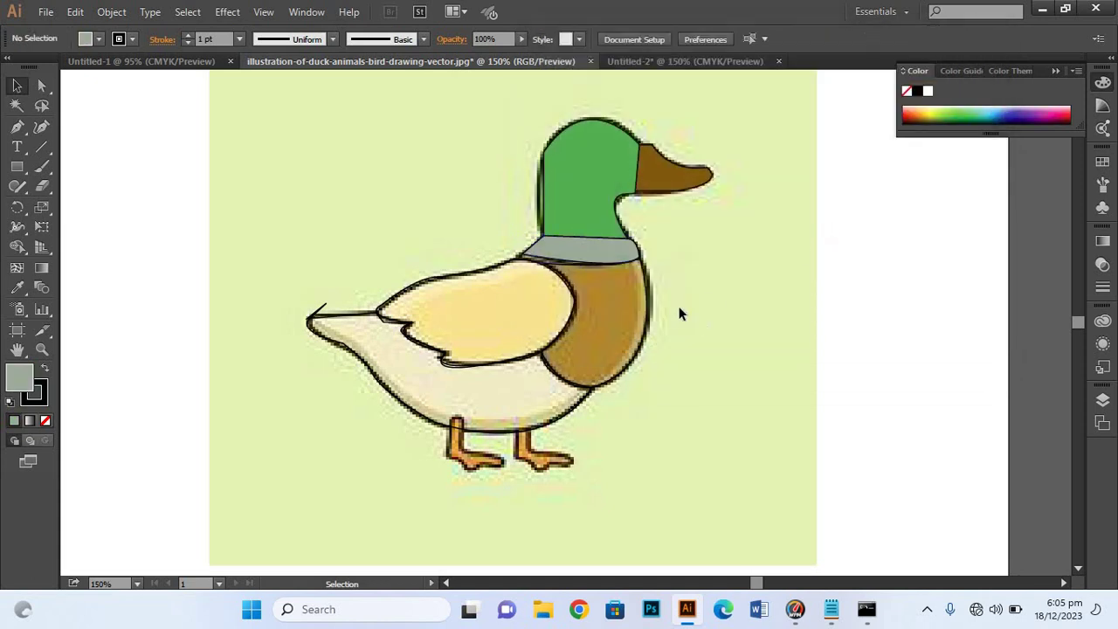
- Fill the breast shape with an olive tone
click(627, 332)
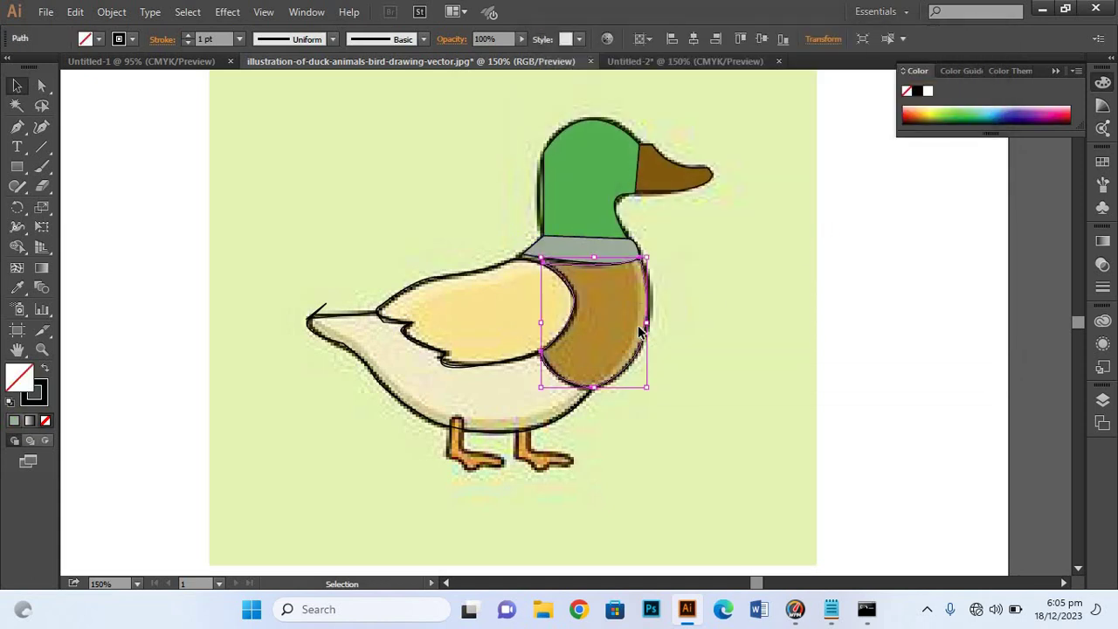
double_click(18, 379)
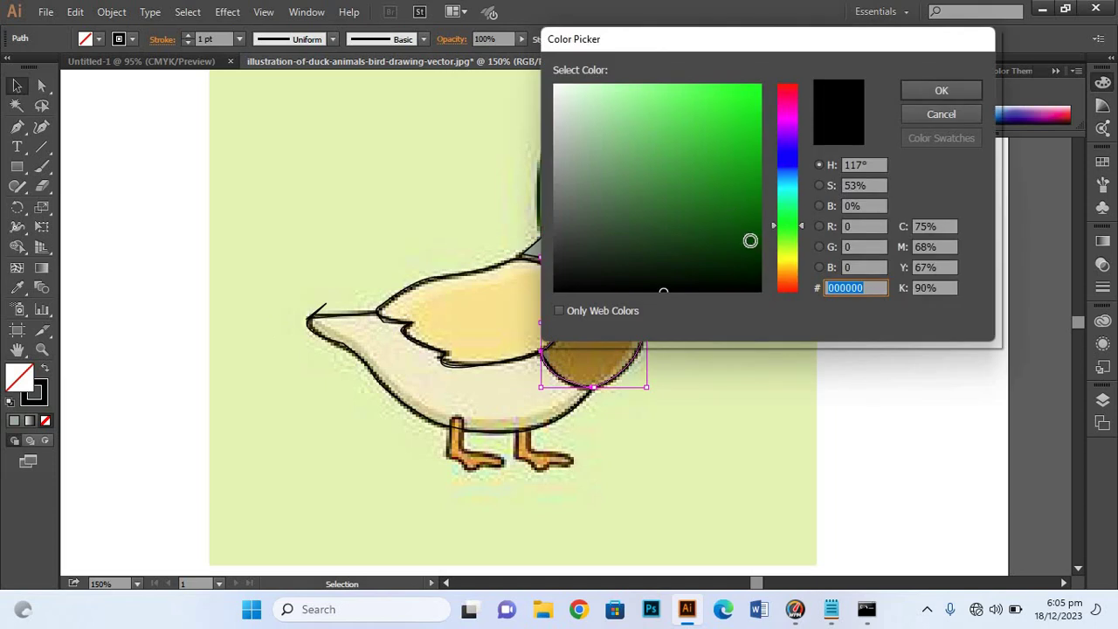
click(788, 281)
click(717, 179)
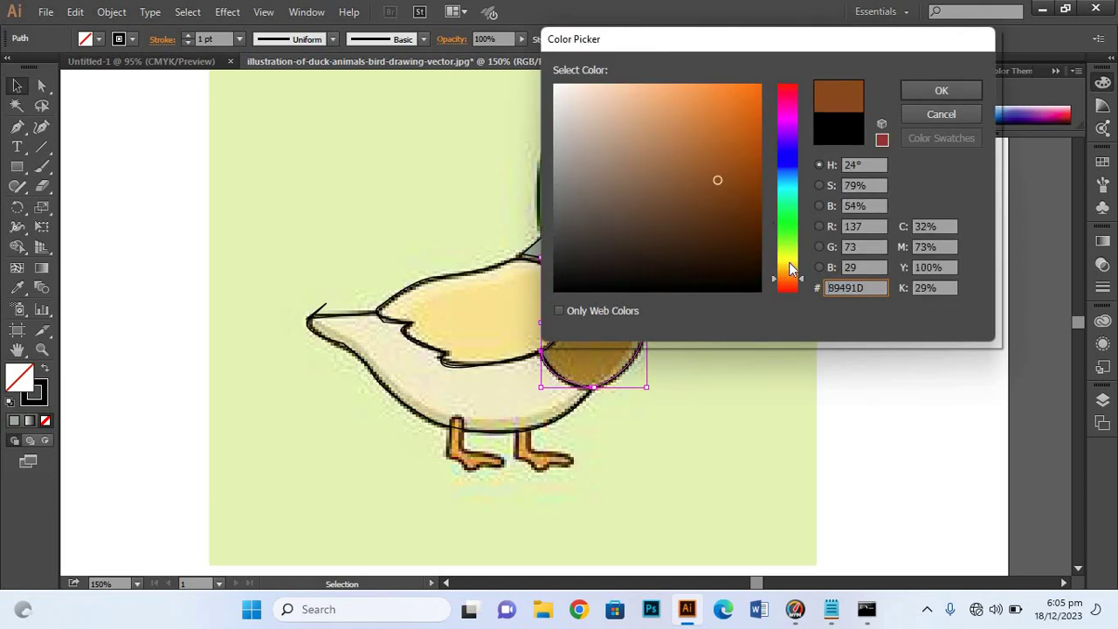
click(788, 288)
click(788, 263)
click(750, 178)
click(941, 91)
click(754, 287)
- Fill the wing shape with a pale tan orange
click(439, 307)
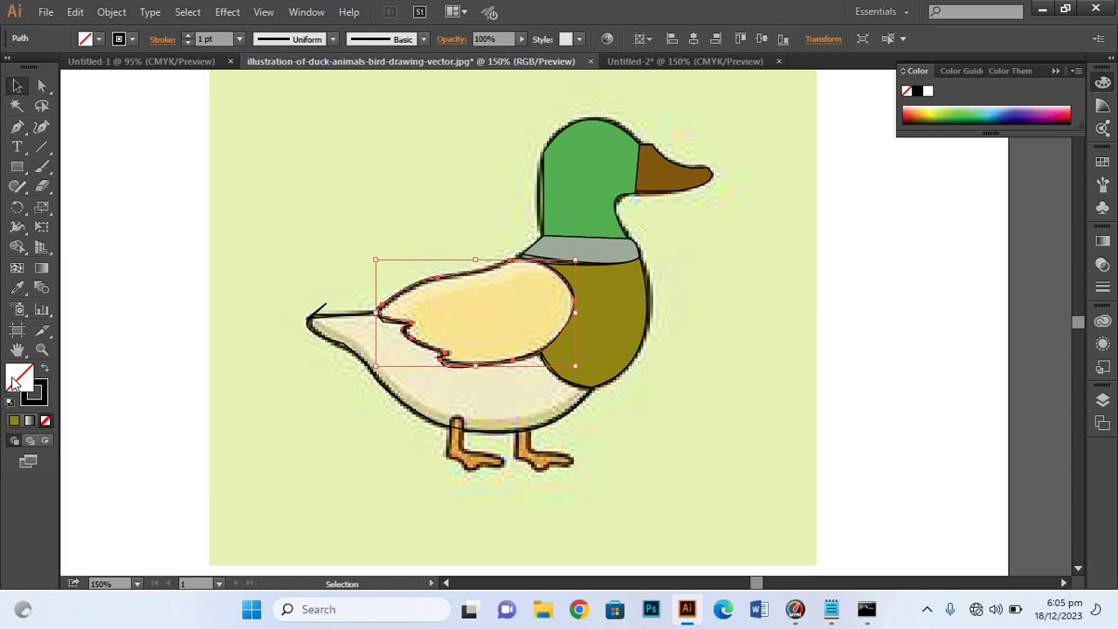
double_click(9, 380)
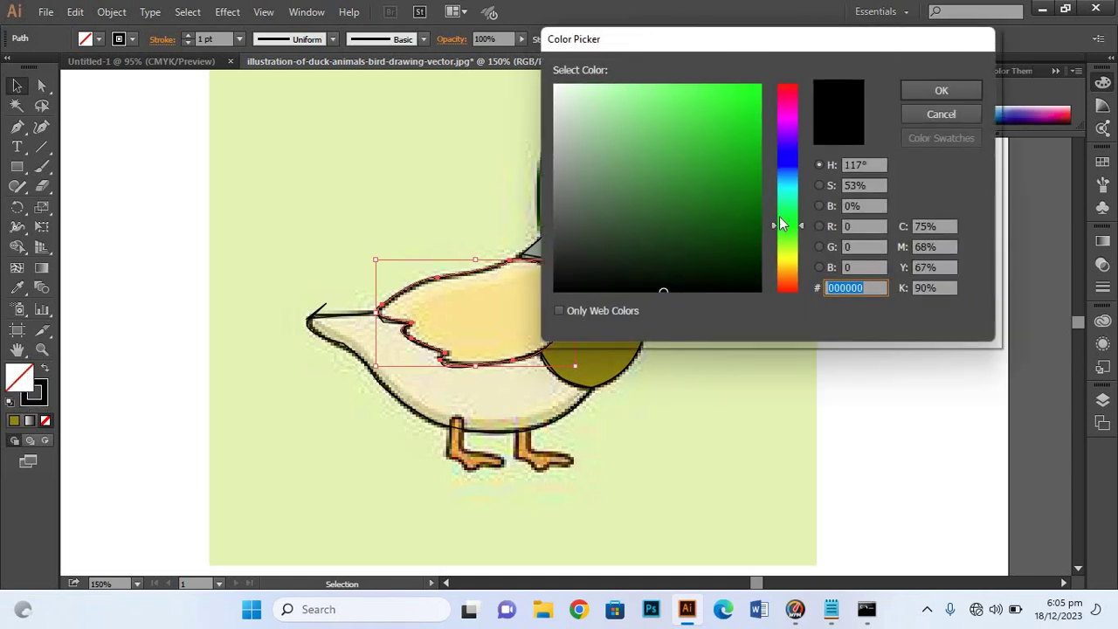
click(785, 262)
drag(669, 156, 669, 134)
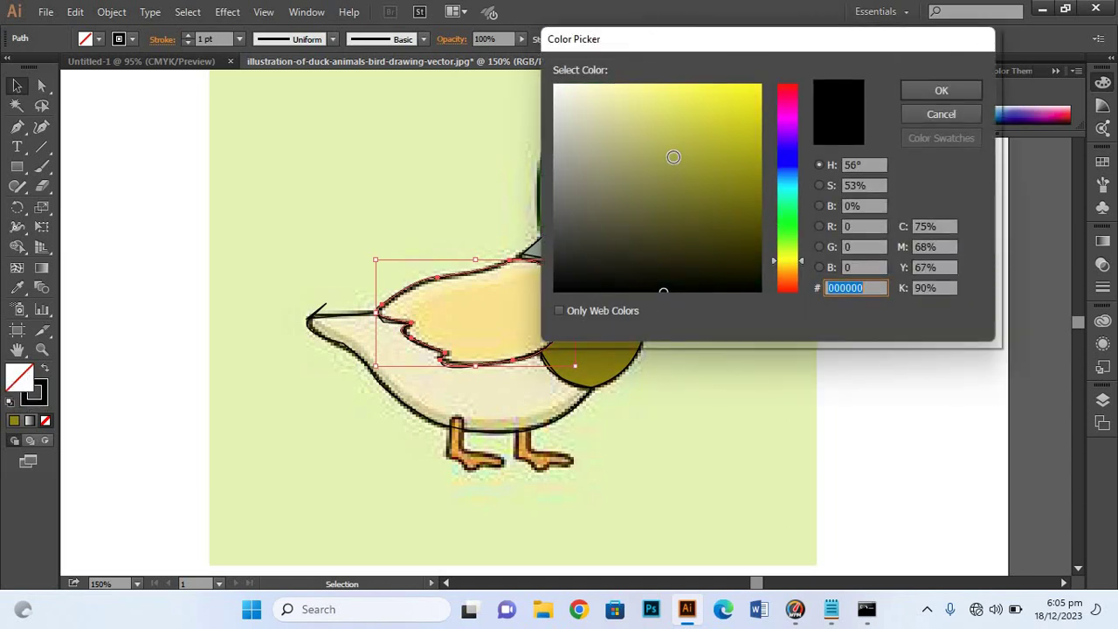
click(790, 271)
drag(702, 132, 688, 118)
click(668, 102)
click(945, 91)
click(802, 295)
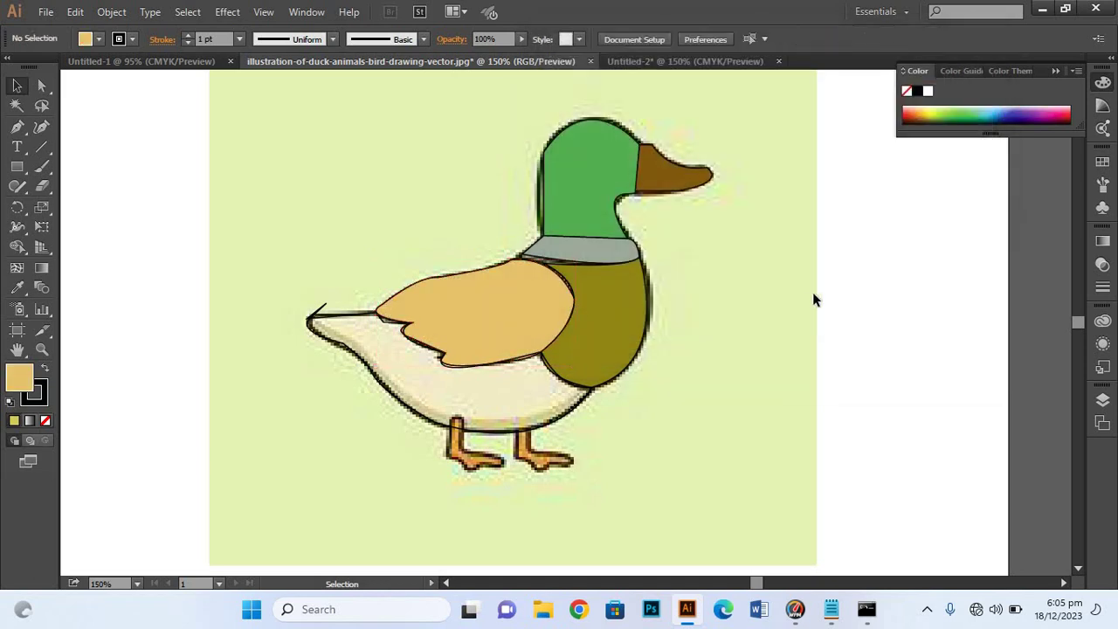
- Show the layers list and fill the belly and tail shape with light grey-green CCD8CB
click(1101, 401)
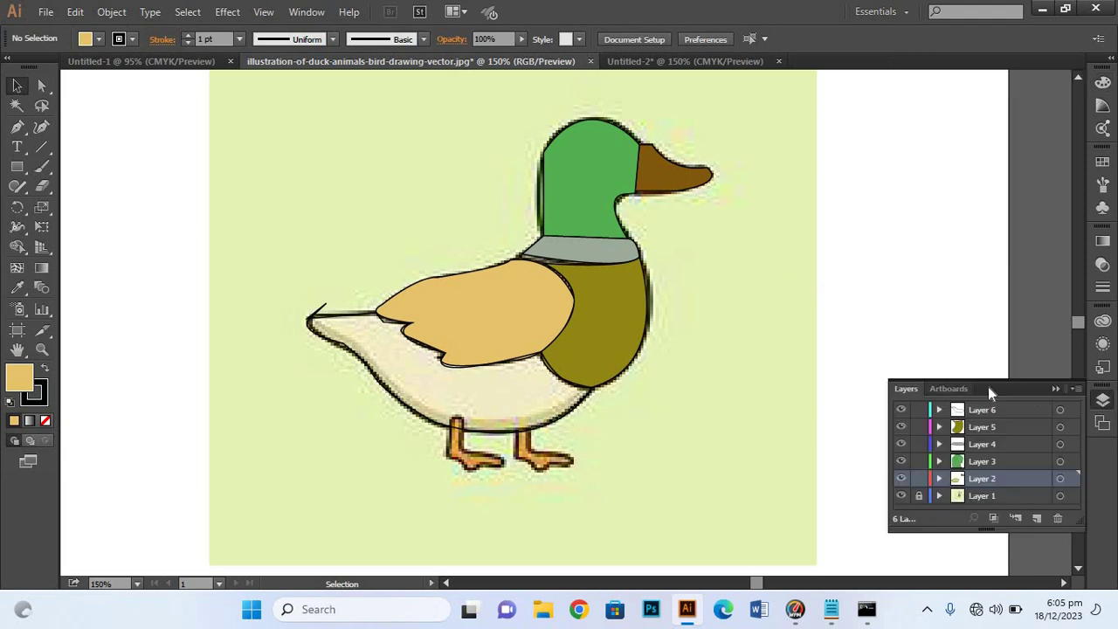
drag(301, 363, 407, 400)
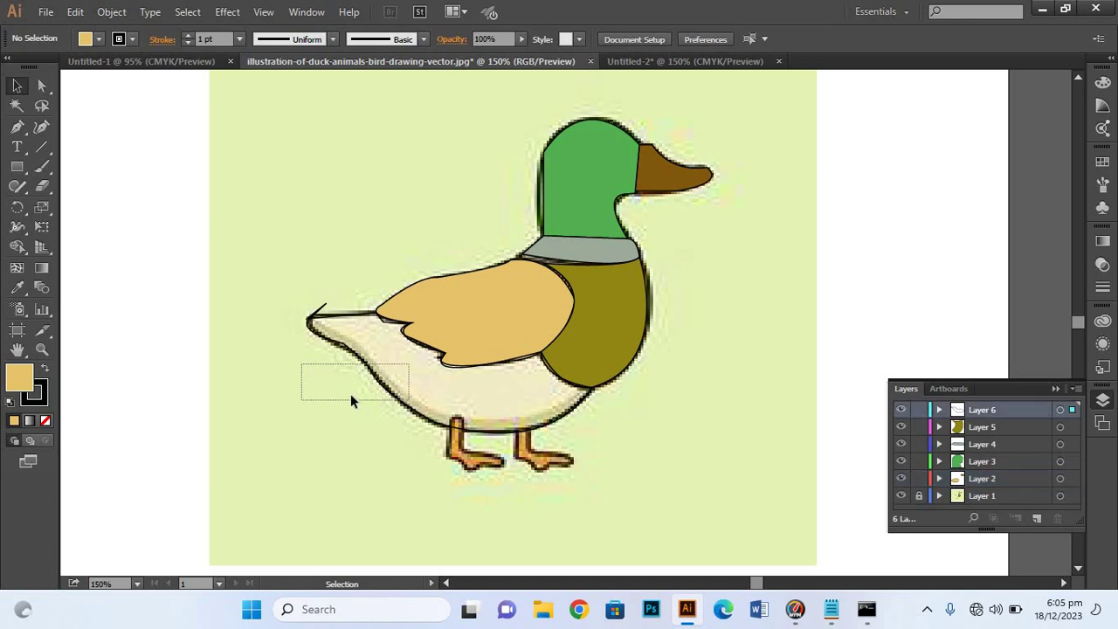
double_click(19, 378)
click(565, 115)
click(934, 92)
click(813, 305)
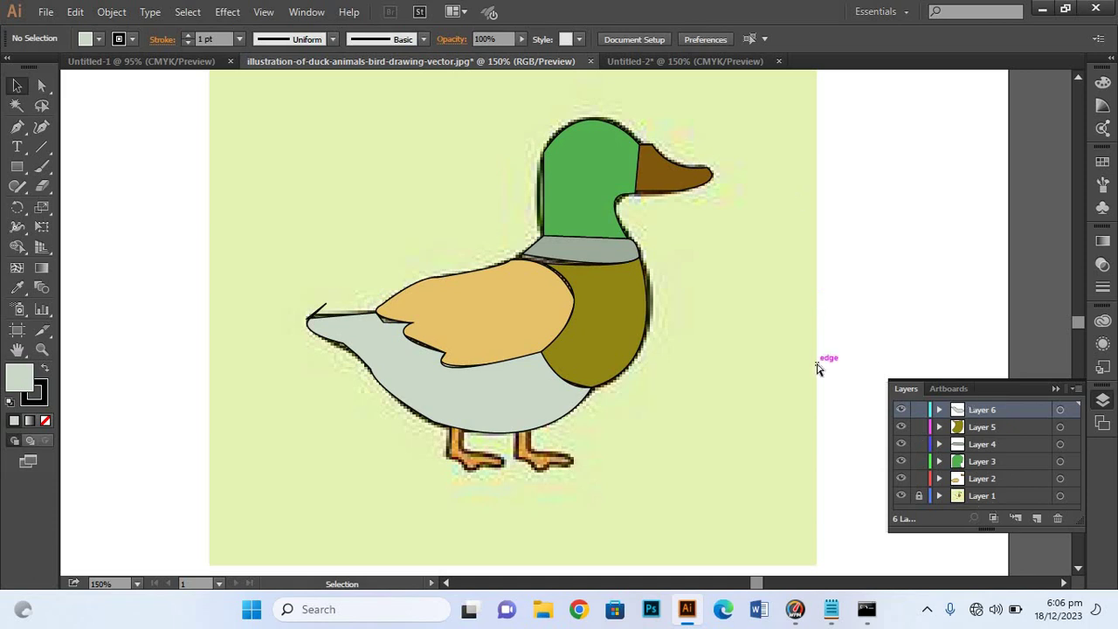
key(ctrl+plus)
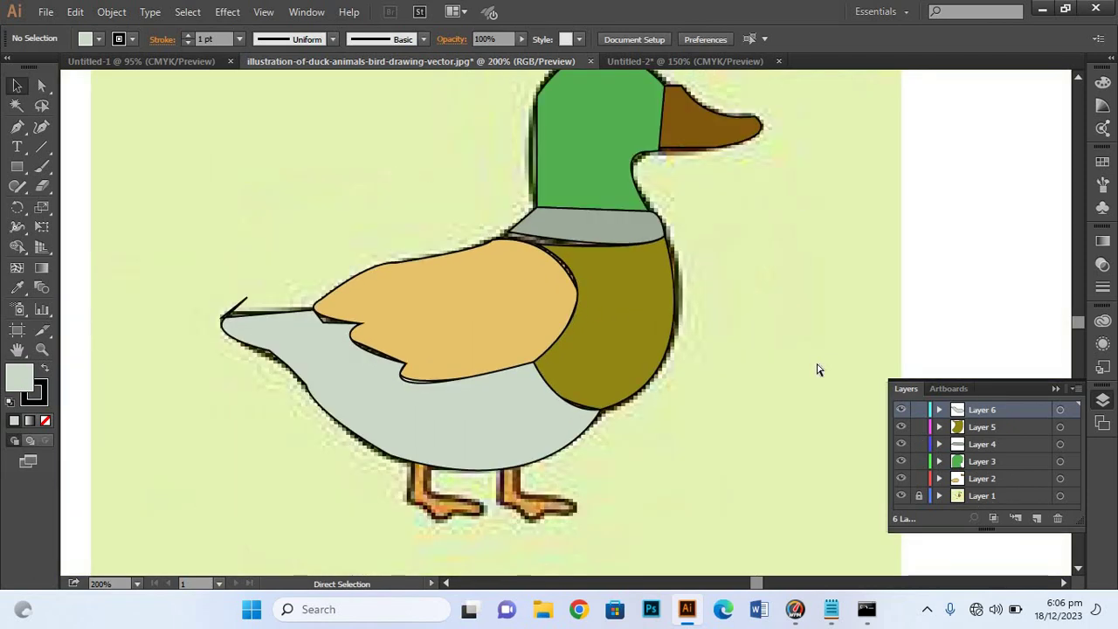
key(ctrl+minus)
- Set the stroke weight of all duck shapes to 3 pt, after briefly trying 0.25 pt
drag(318, 144, 677, 365)
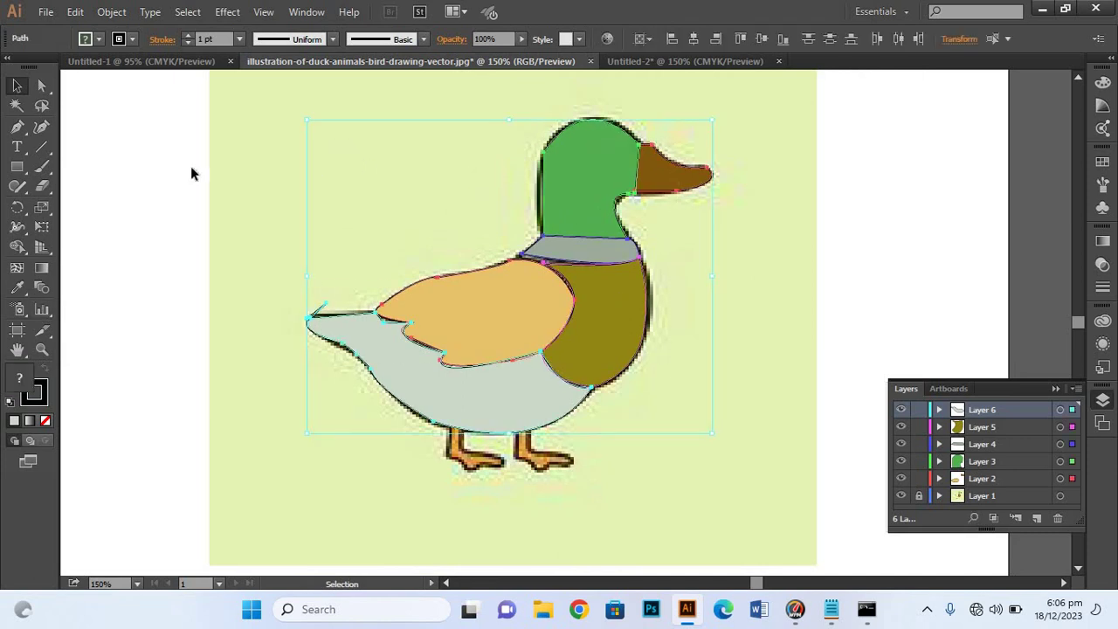
click(238, 39)
click(258, 53)
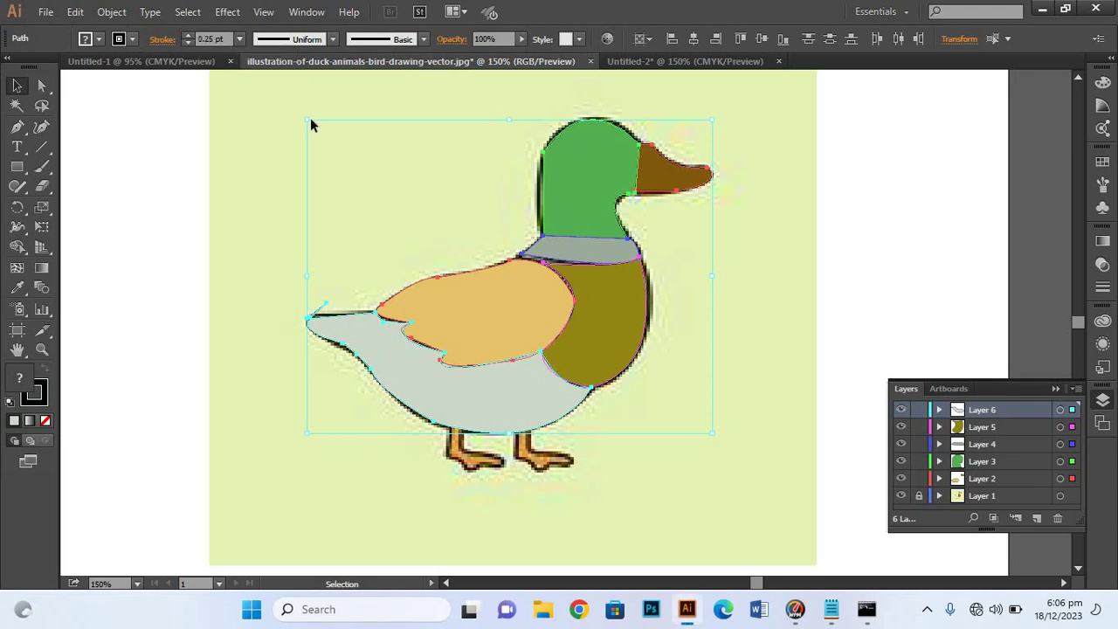
click(762, 292)
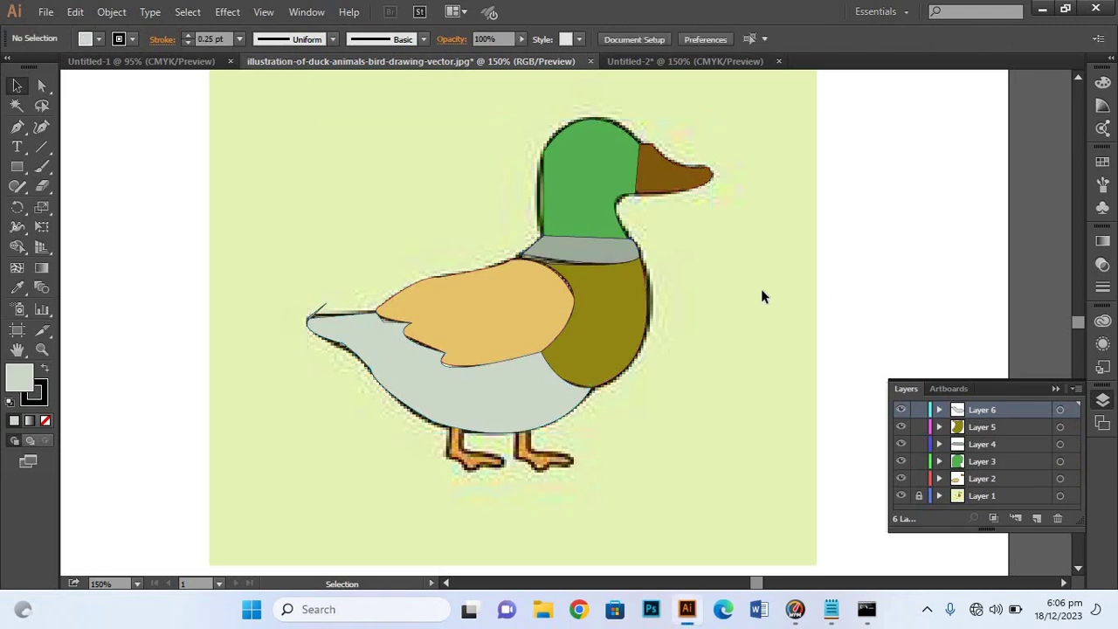
click(901, 496)
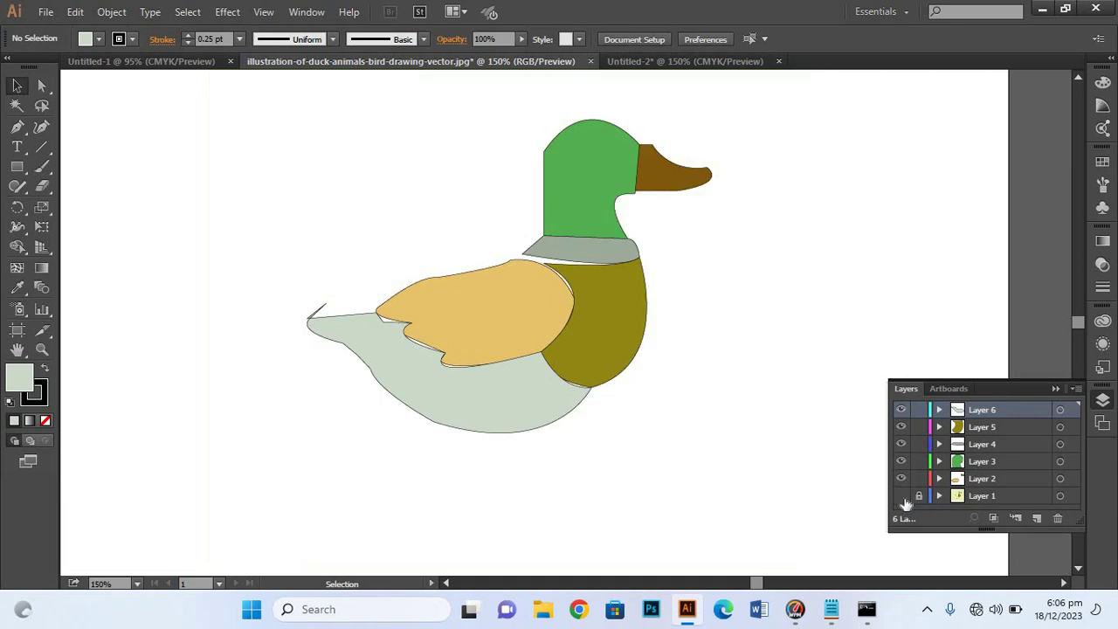
click(902, 496)
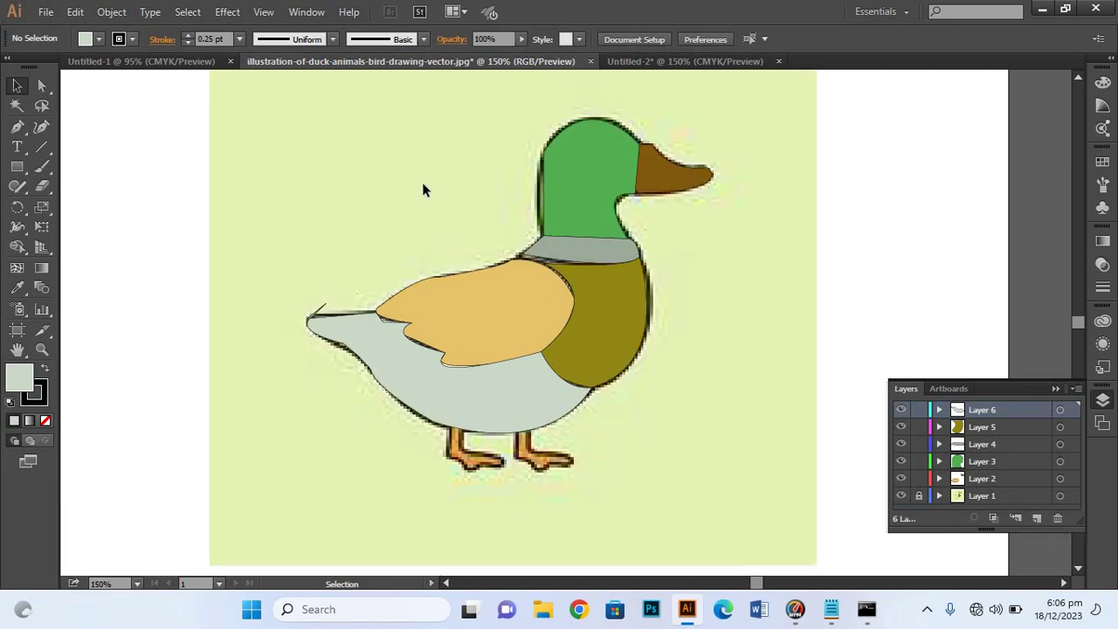
drag(324, 110, 746, 401)
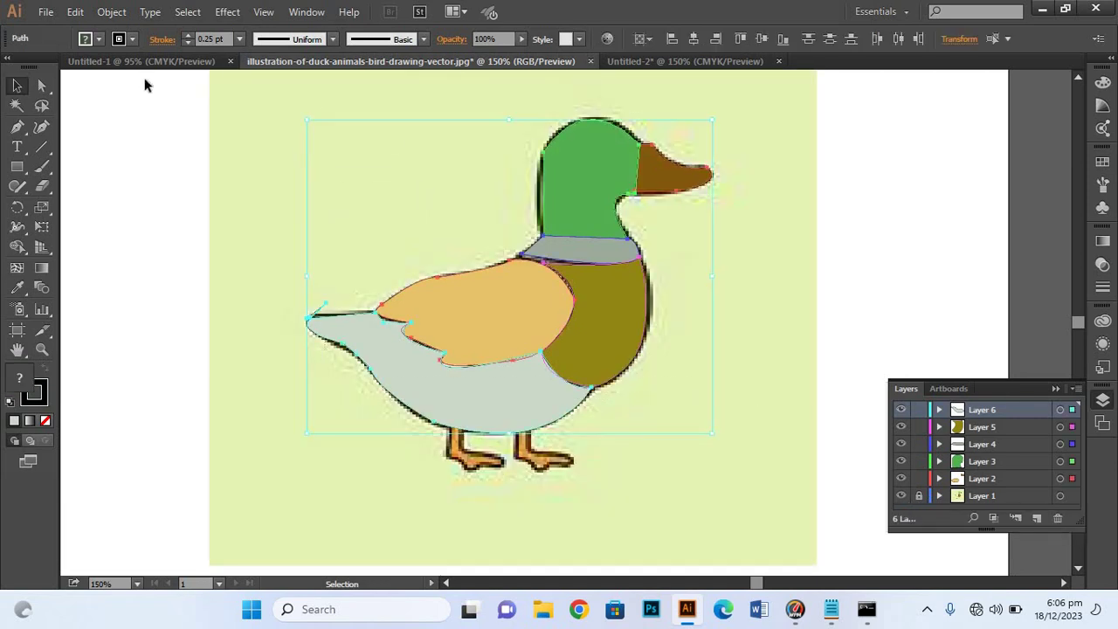
click(240, 39)
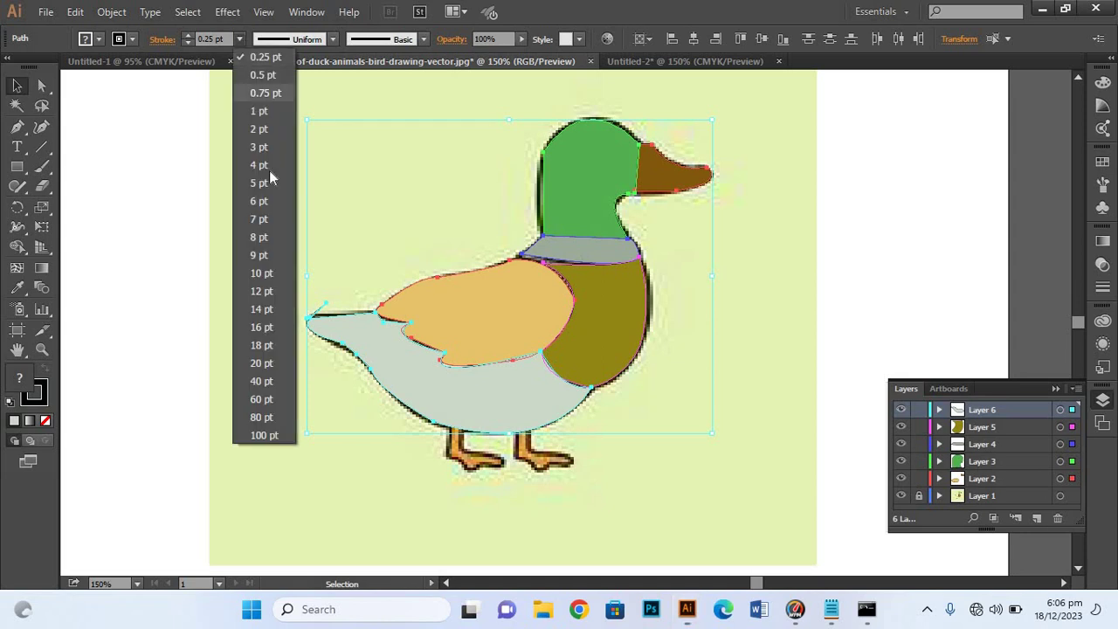
click(267, 147)
click(289, 149)
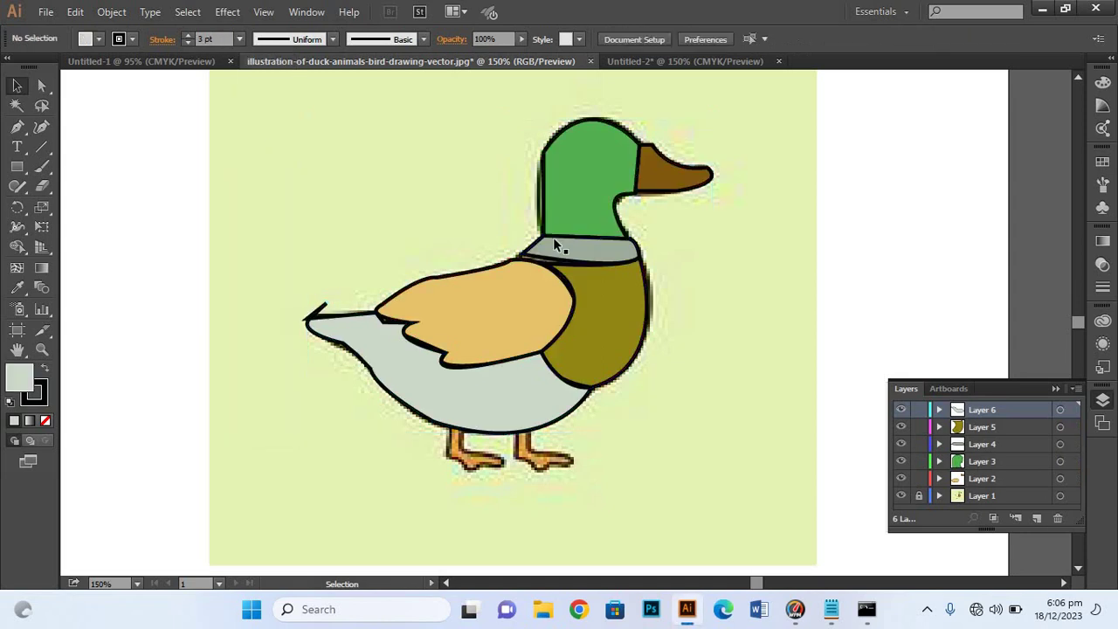
- Hide the reference and move the grey collar's corner point onto the black outline
scroll(634, 301, up, 1)
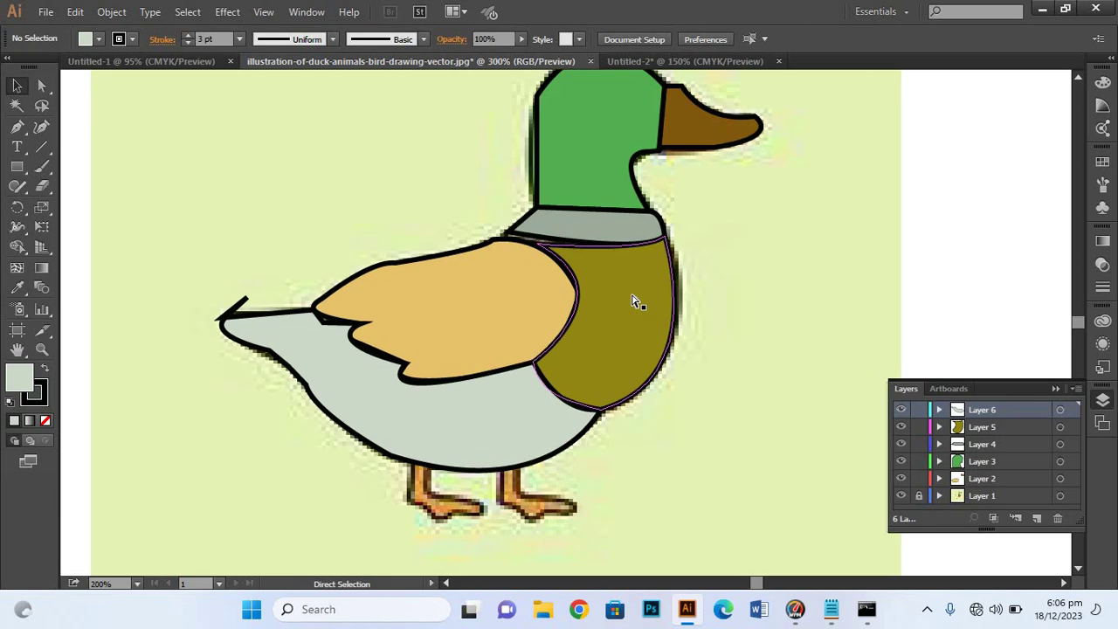
scroll(633, 301, up, 2)
scroll(633, 302, up, 1)
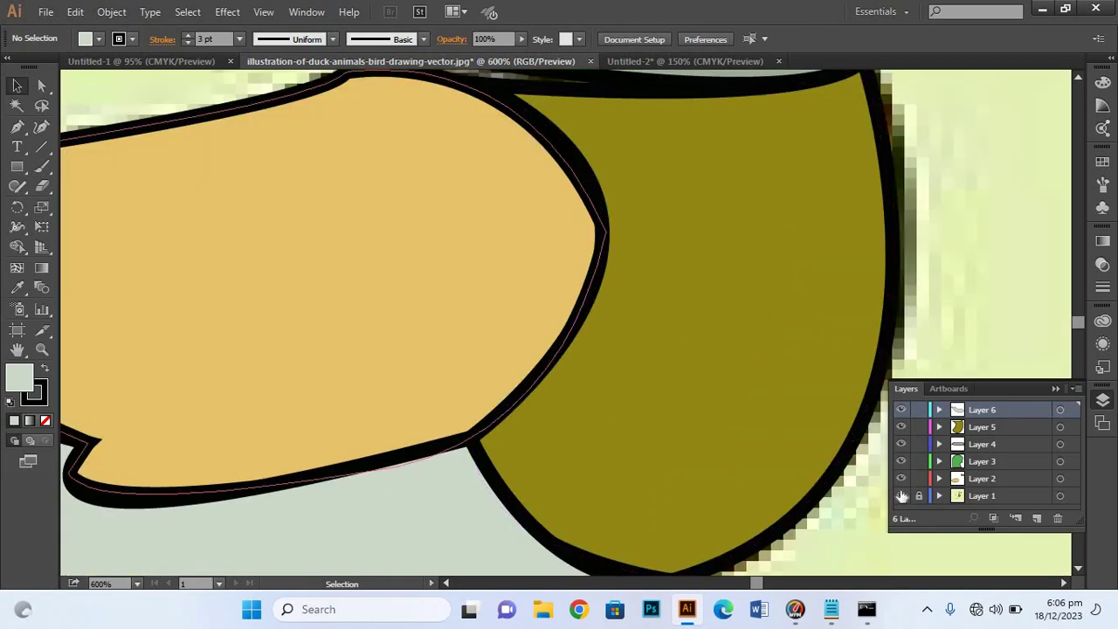
click(901, 495)
scroll(724, 346, up, 2)
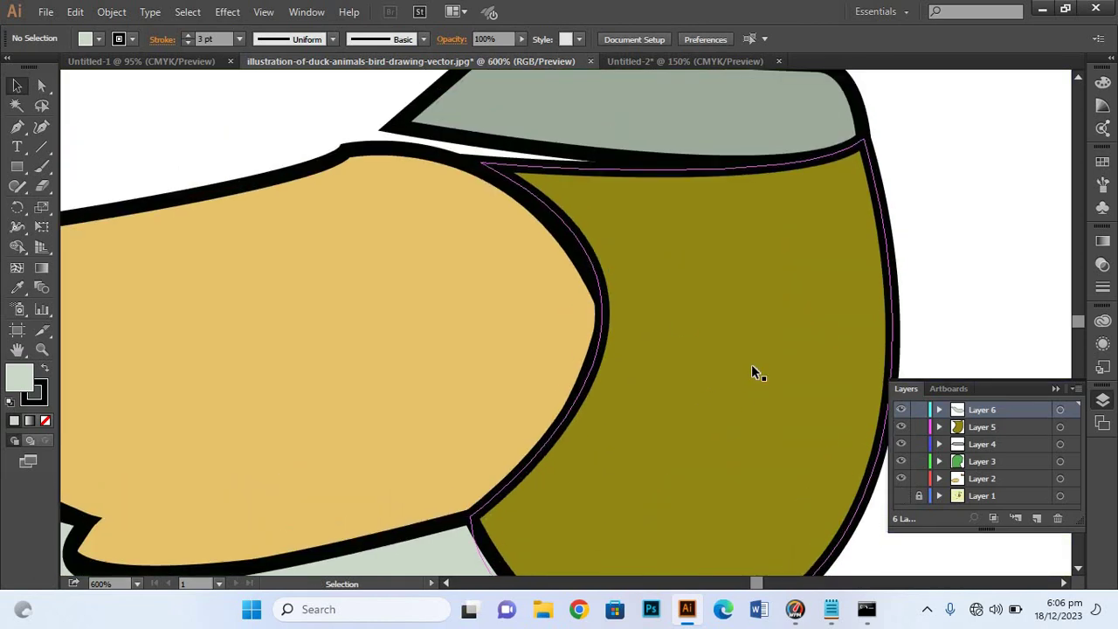
scroll(748, 316, up, 2)
scroll(559, 253, up, 2)
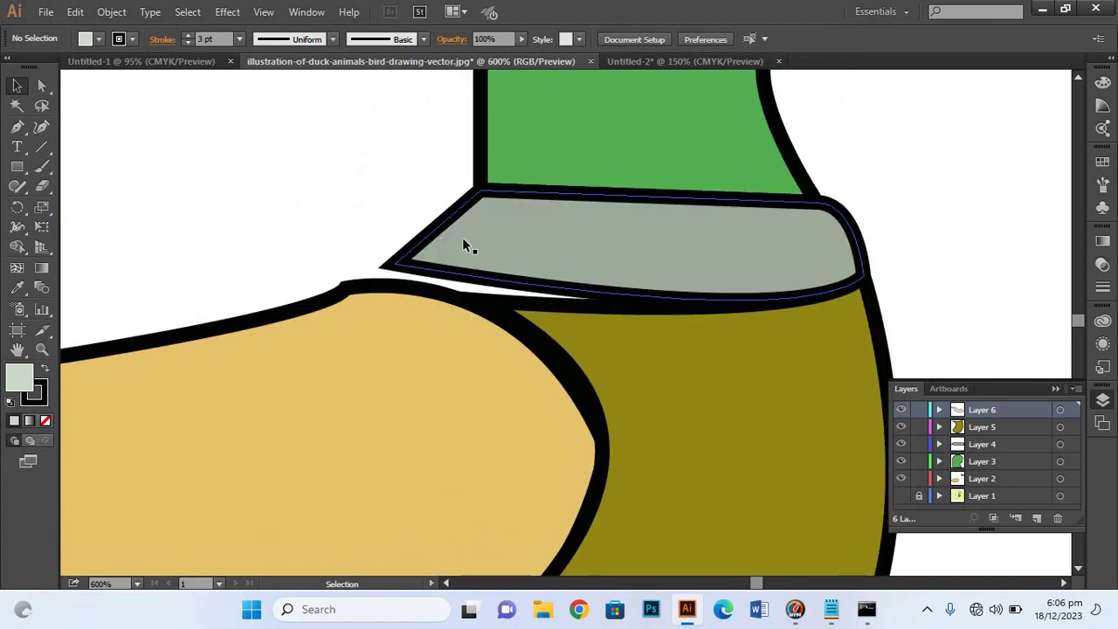
key(a)
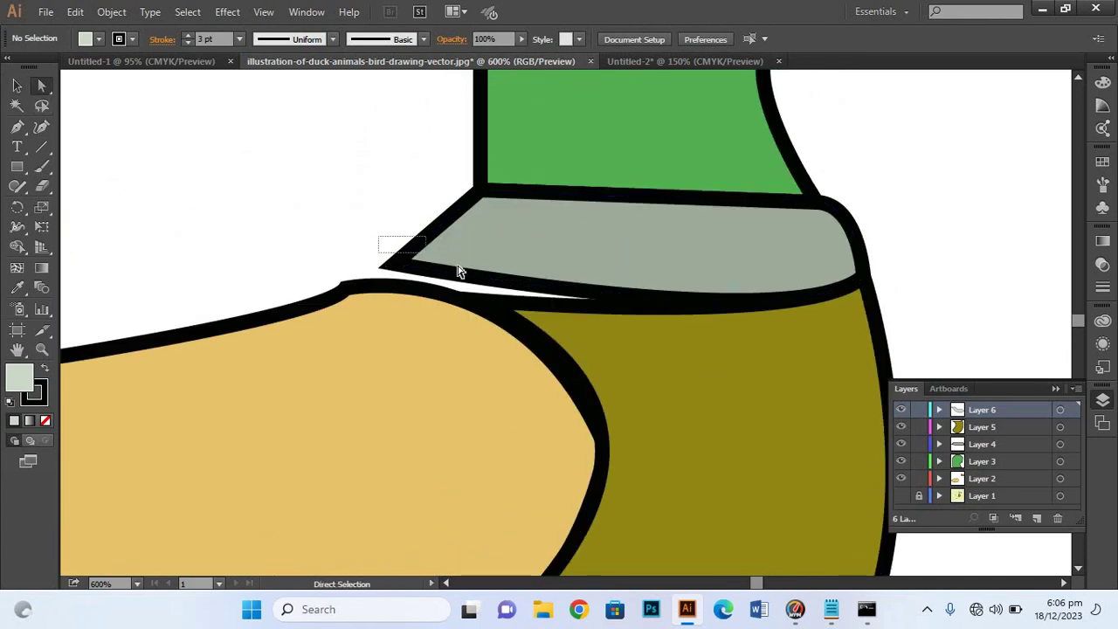
click(409, 261)
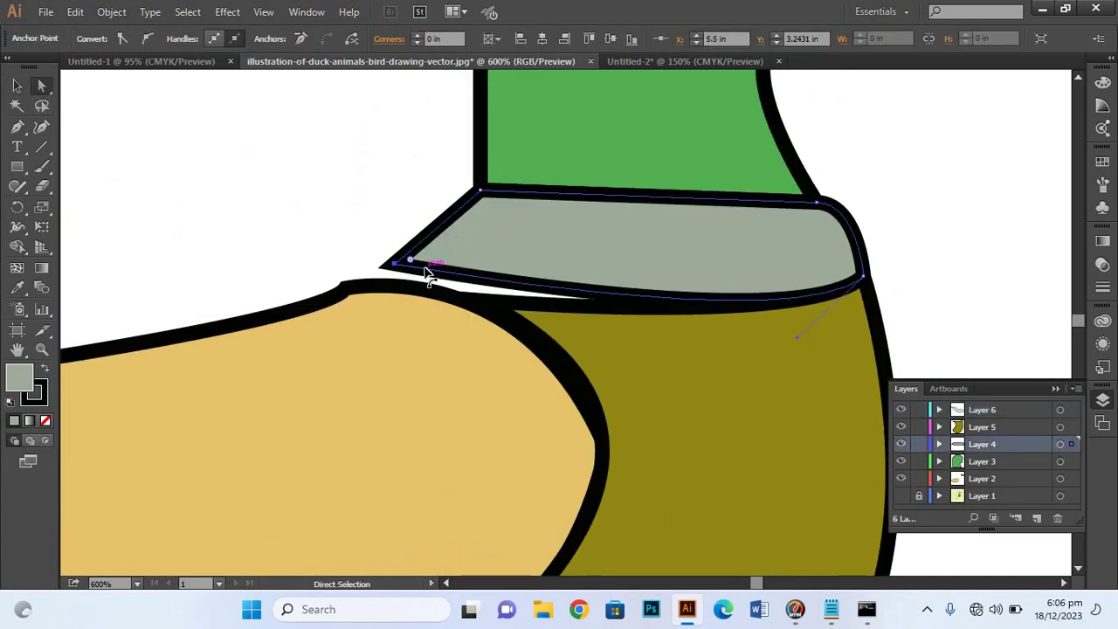
drag(414, 282, 376, 280)
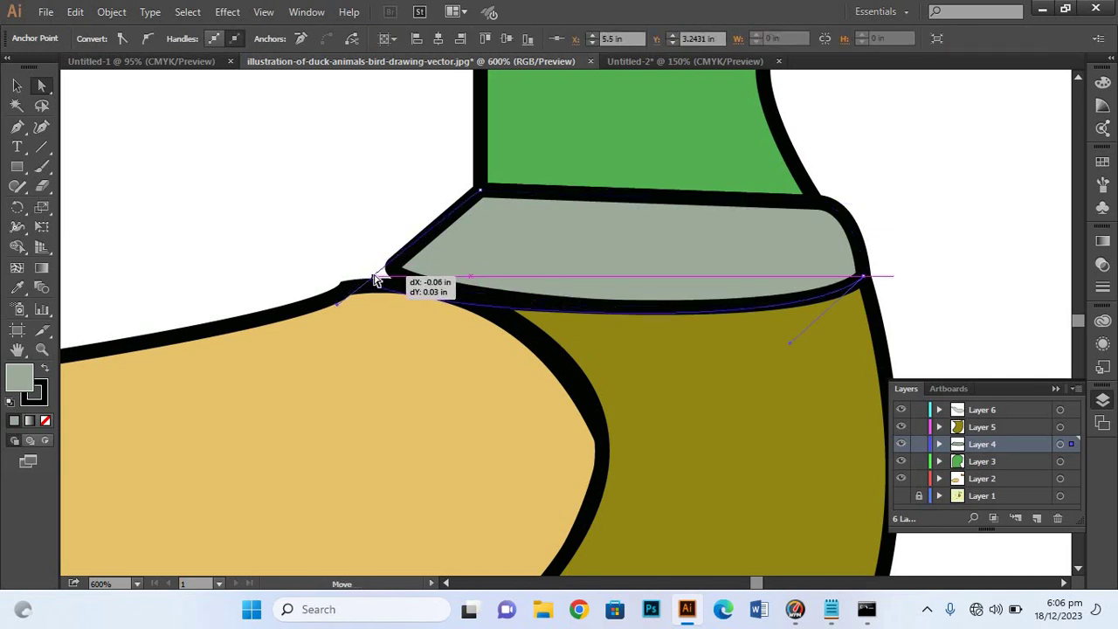
click(357, 193)
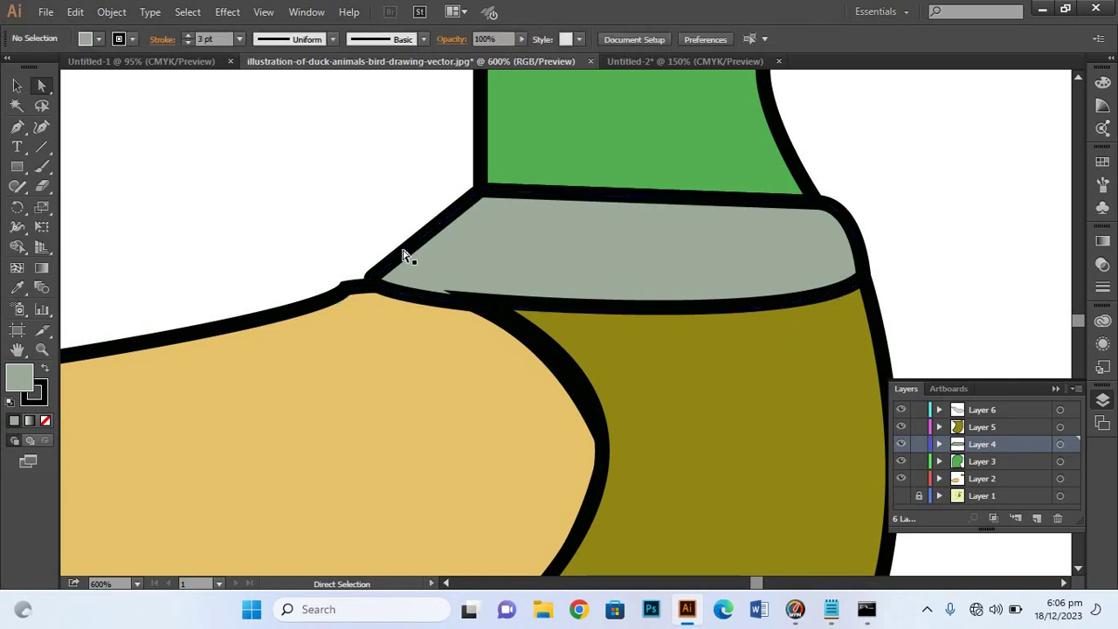
- Move the wing's top anchor to meet the collar and reshape its curve near the breast
click(349, 289)
drag(350, 290, 363, 287)
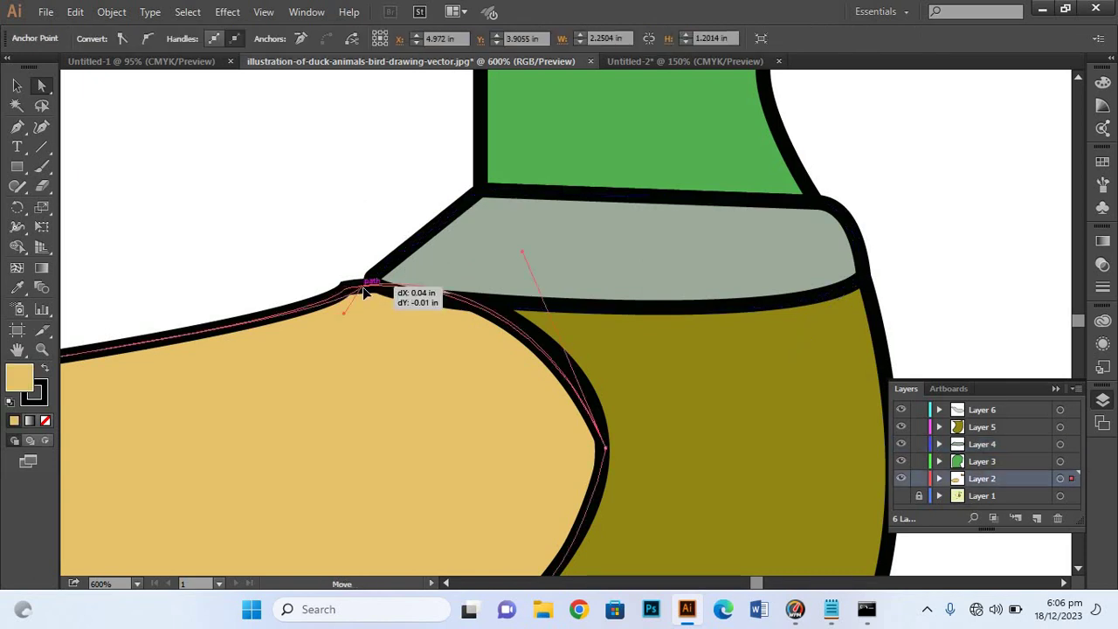
click(490, 311)
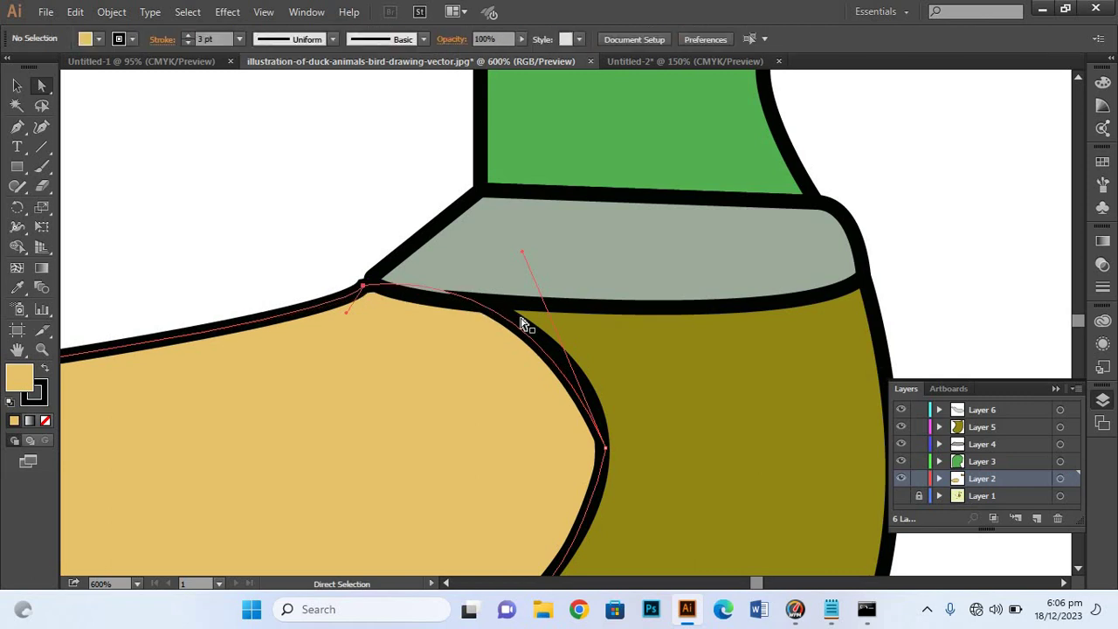
click(512, 325)
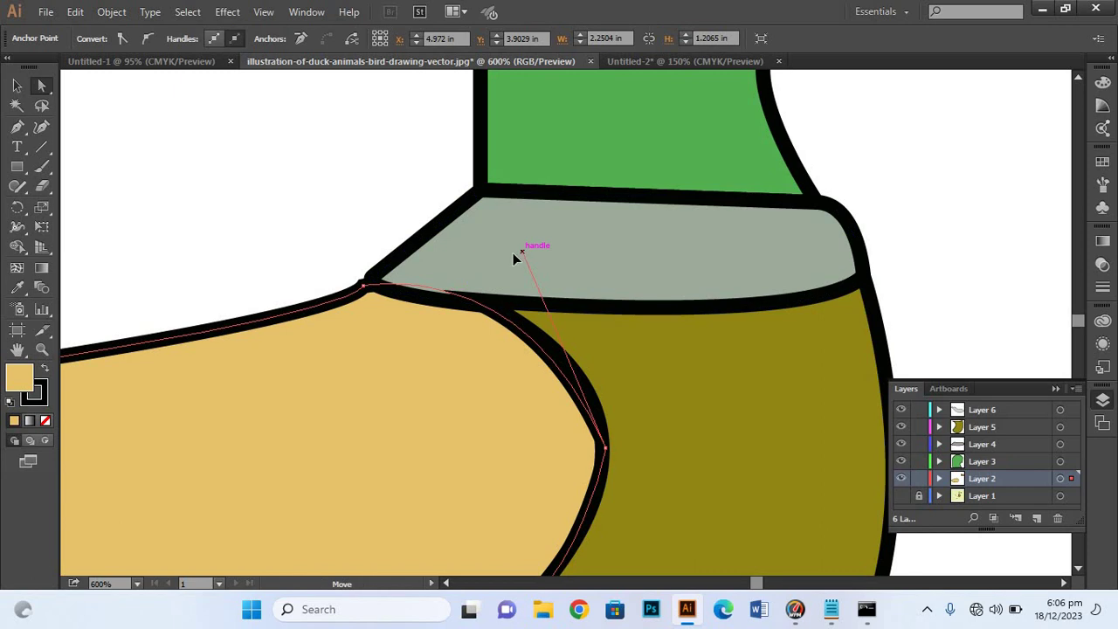
drag(521, 251, 512, 256)
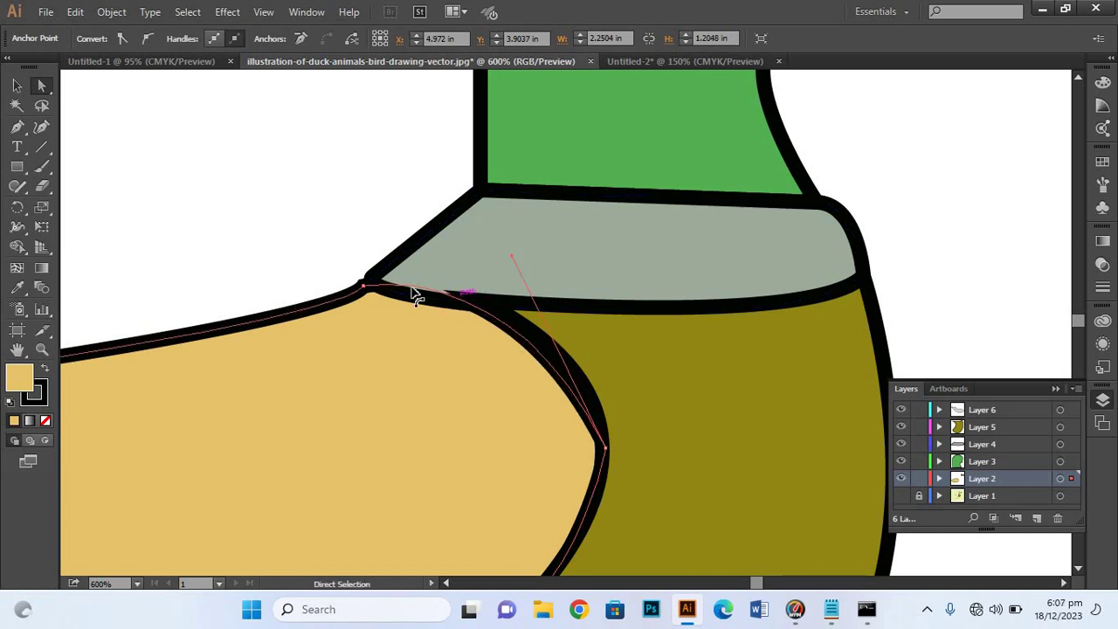
click(677, 403)
key(ctrl+minus)
- Select and reposition the grey body's anchors around the beak tip
drag(66, 493, 288, 297)
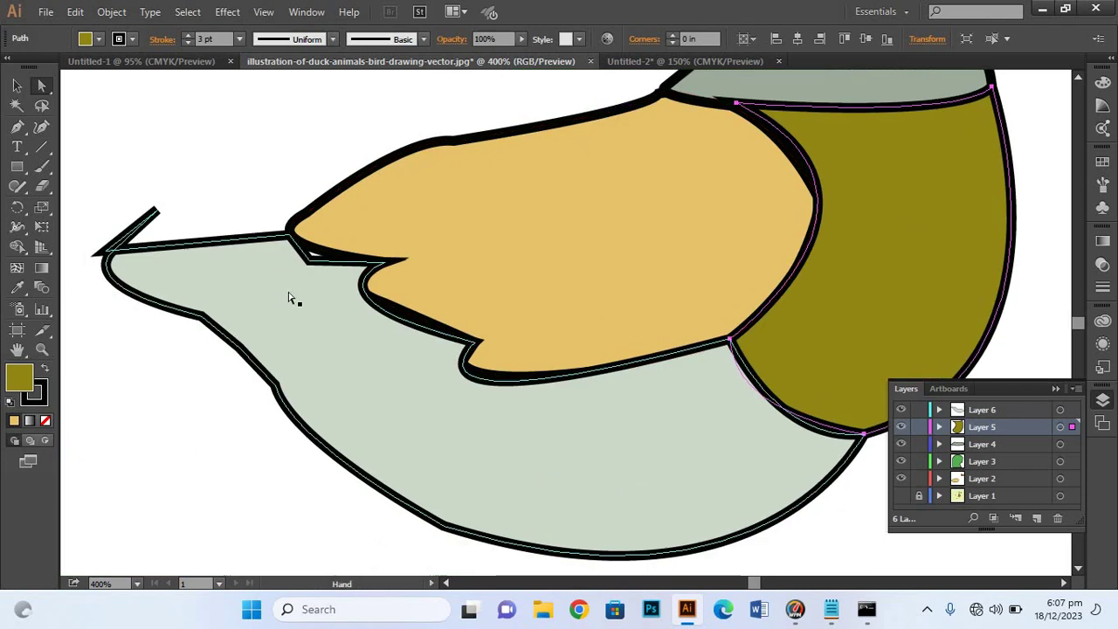
mouse_move(109, 219)
mouse_down()
mouse_move(160, 227)
mouse_move(177, 251)
mouse_up()
click(155, 212)
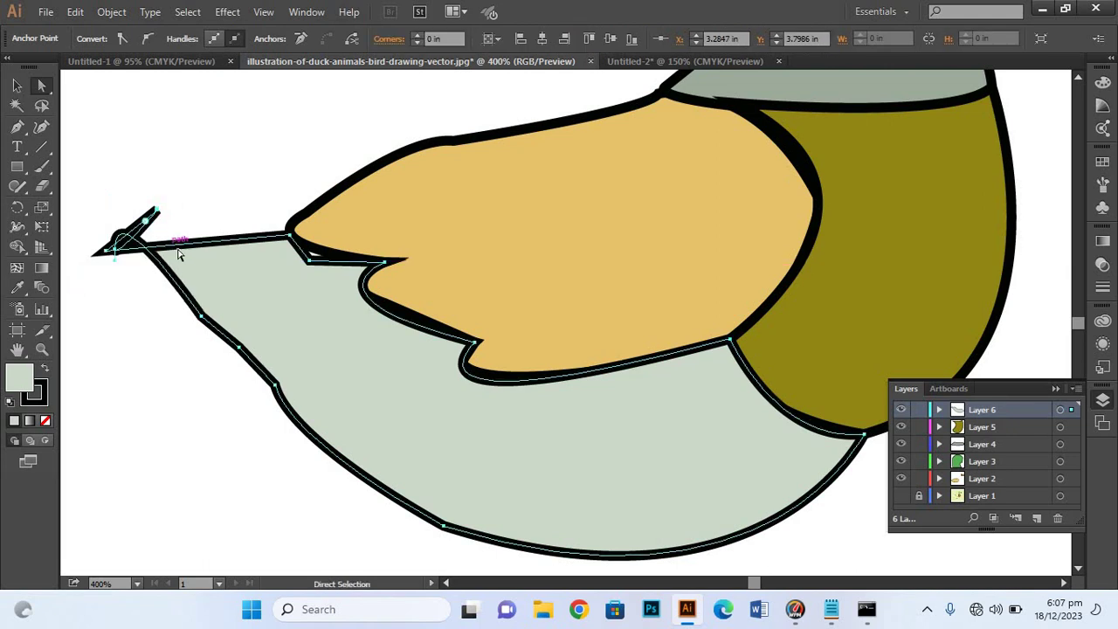
key(ctrl+z)
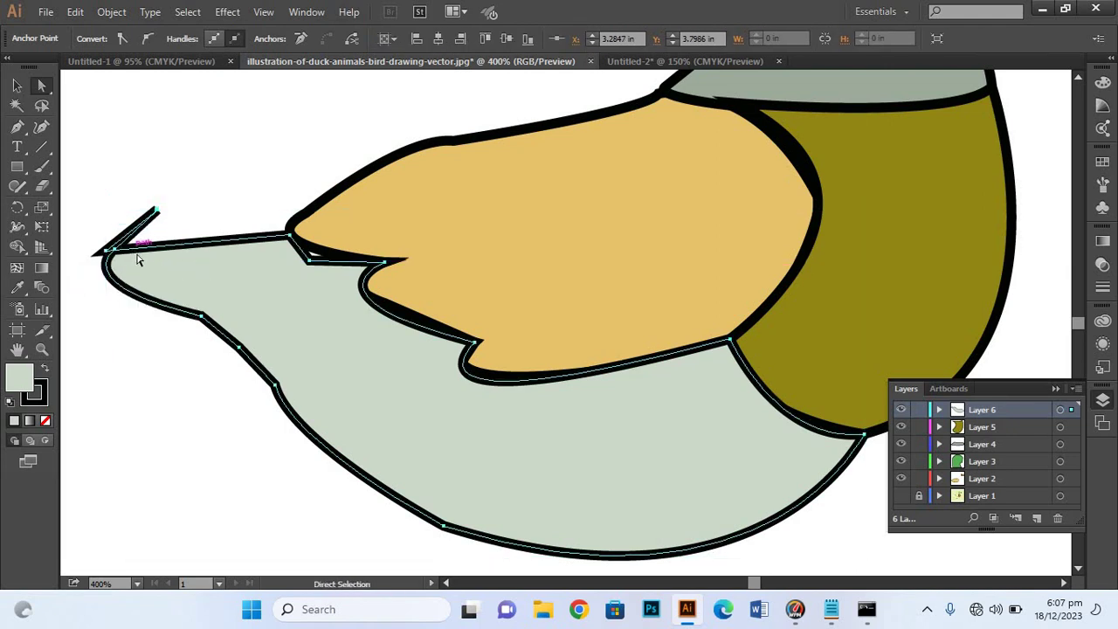
ctrl+click(138, 258)
drag(95, 214, 149, 226)
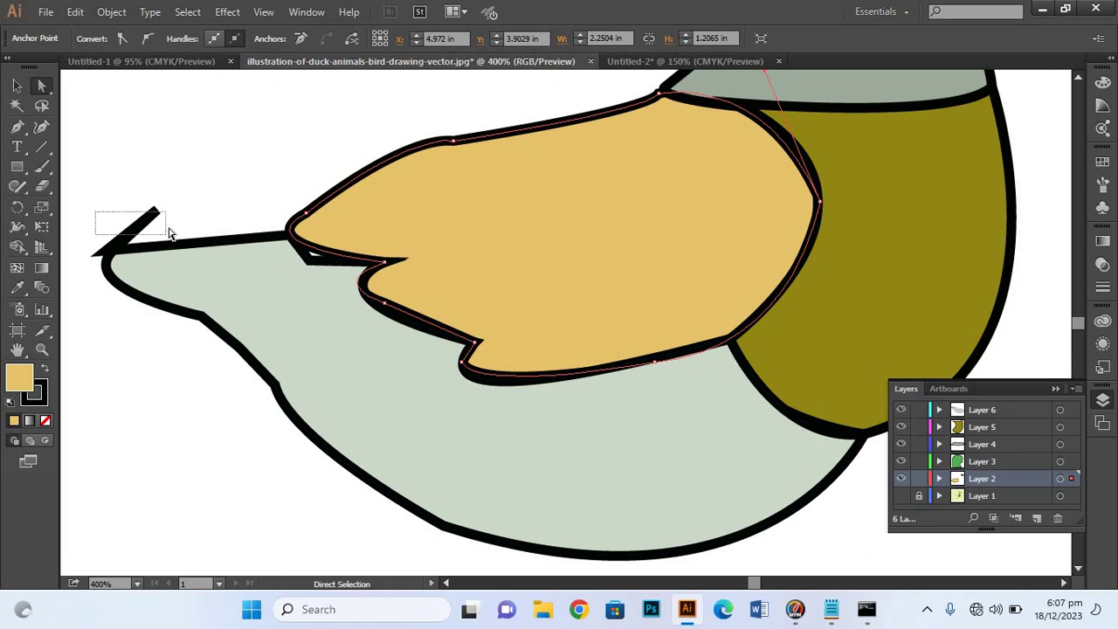
click(82, 250)
mouse_move(108, 225)
mouse_down()
mouse_move(166, 218)
mouse_move(112, 251)
mouse_up()
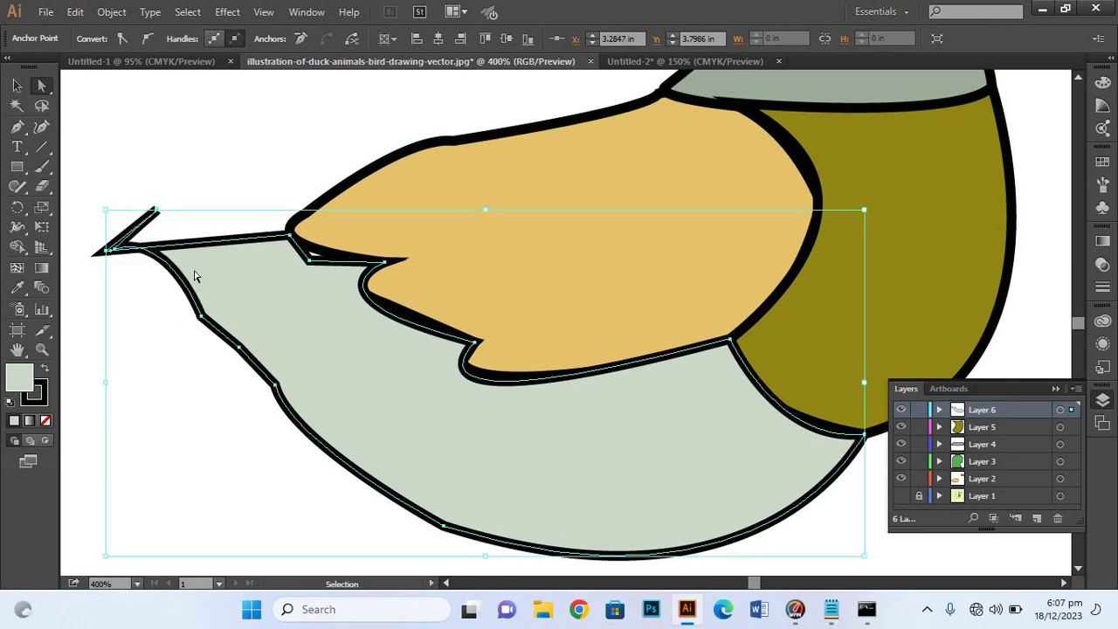
mouse_move(160, 253)
mouse_down()
mouse_move(103, 253)
mouse_move(131, 245)
mouse_move(109, 254)
mouse_move(148, 218)
mouse_up()
click(101, 243)
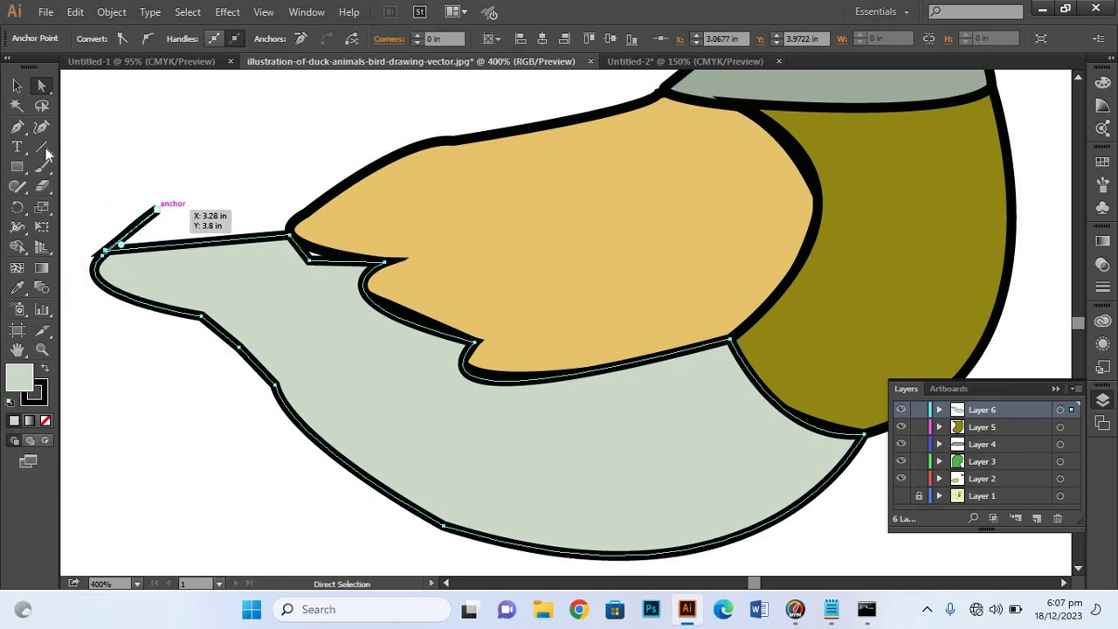
- Delete the upward spike and beak-tip anchors to give the beak a rounded end
drag(18, 127, 83, 165)
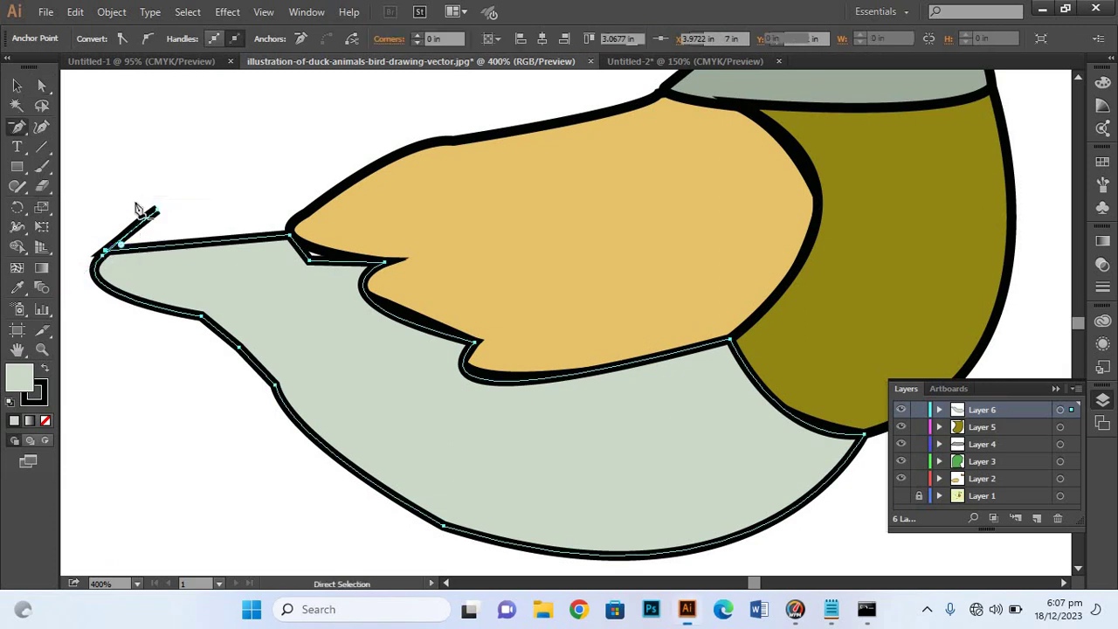
click(156, 211)
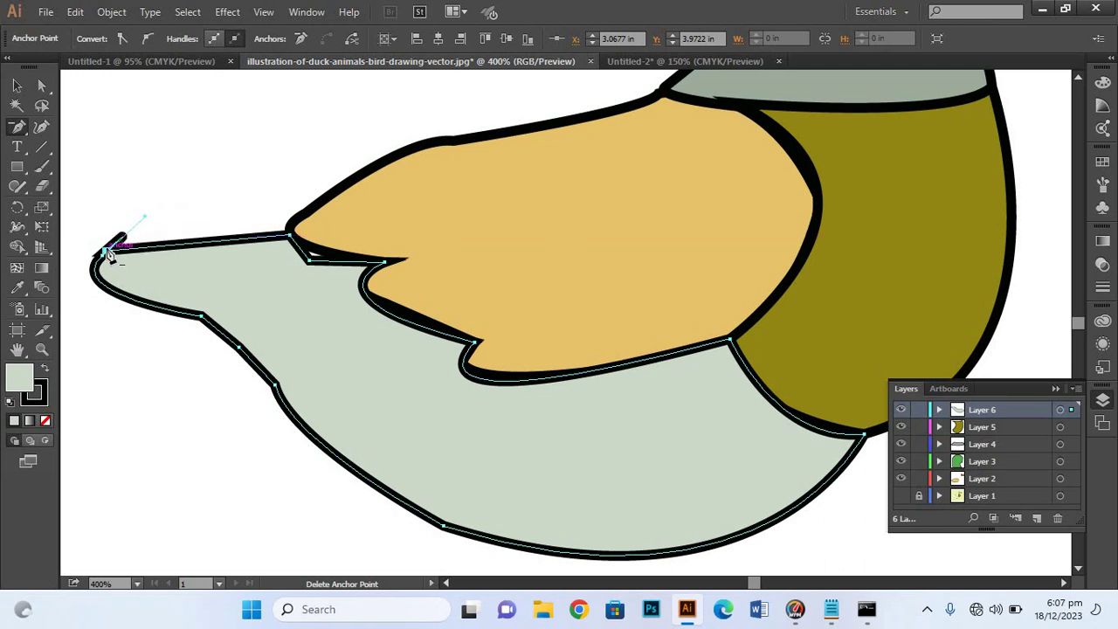
click(105, 250)
click(16, 84)
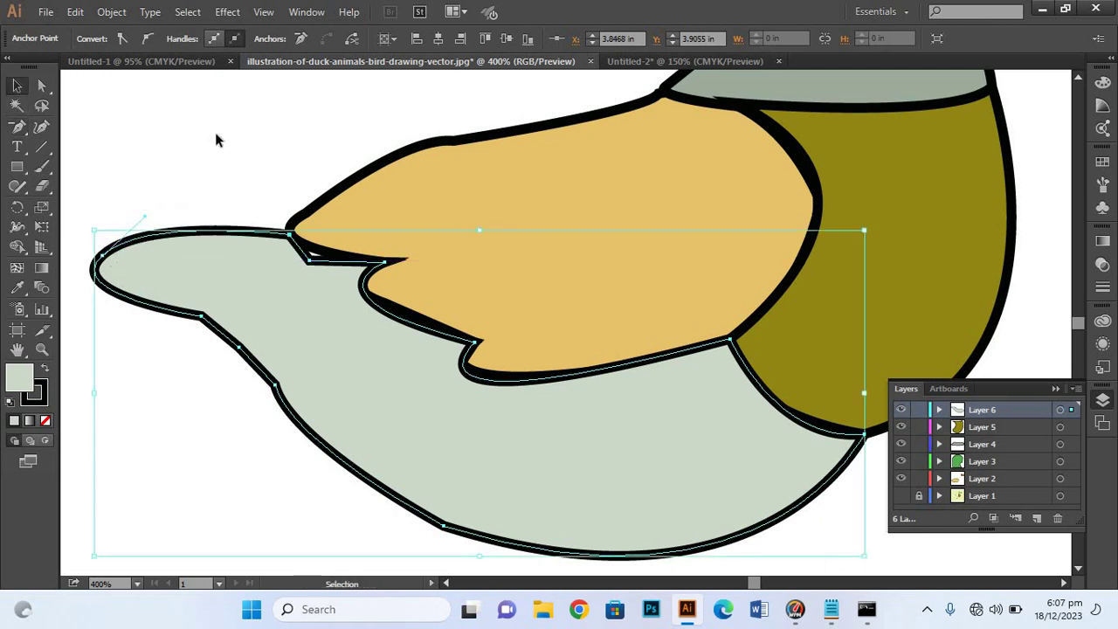
click(216, 140)
- Nudge the tan wing into alignment and shift the grey body slightly up and right
drag(291, 166, 413, 231)
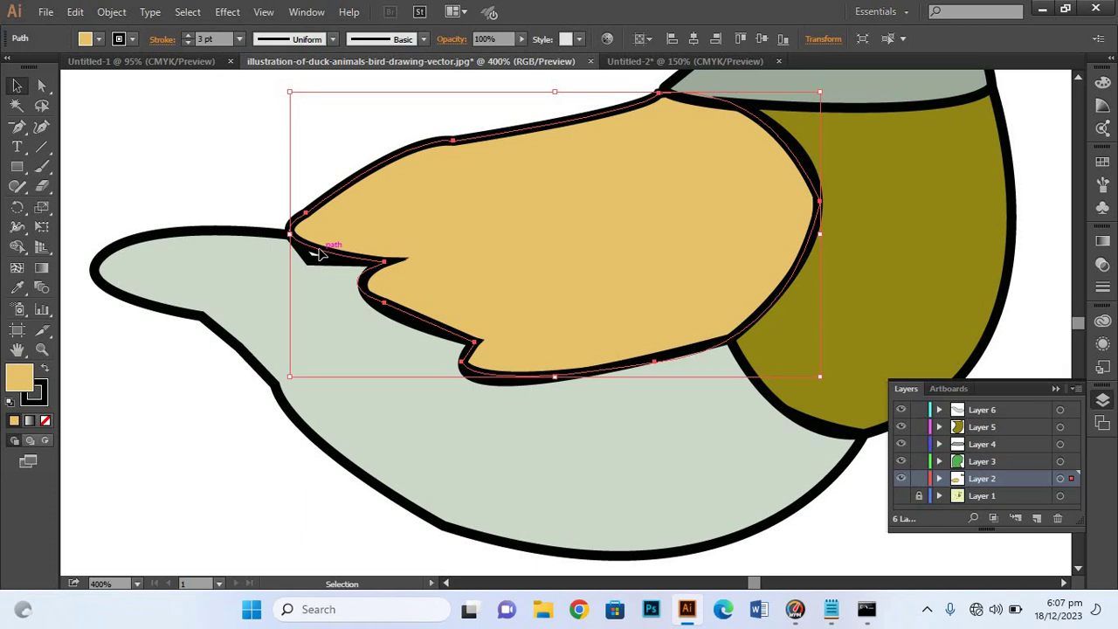
drag(317, 256, 408, 259)
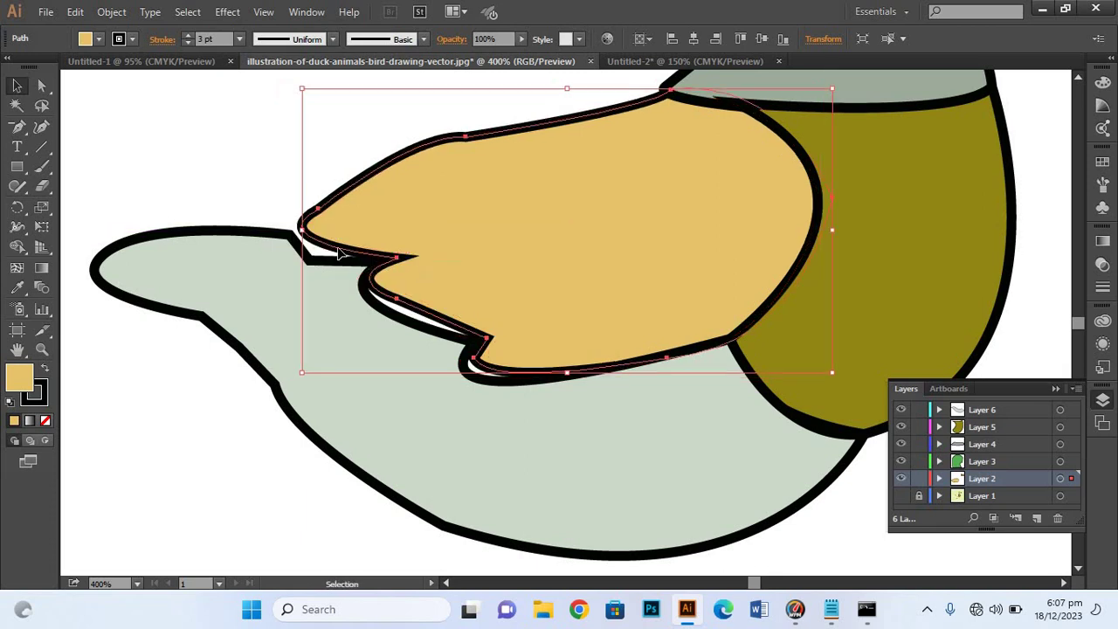
key(Left)
key(Left)
key(Left)
key(Left)
key(Down)
key(Down)
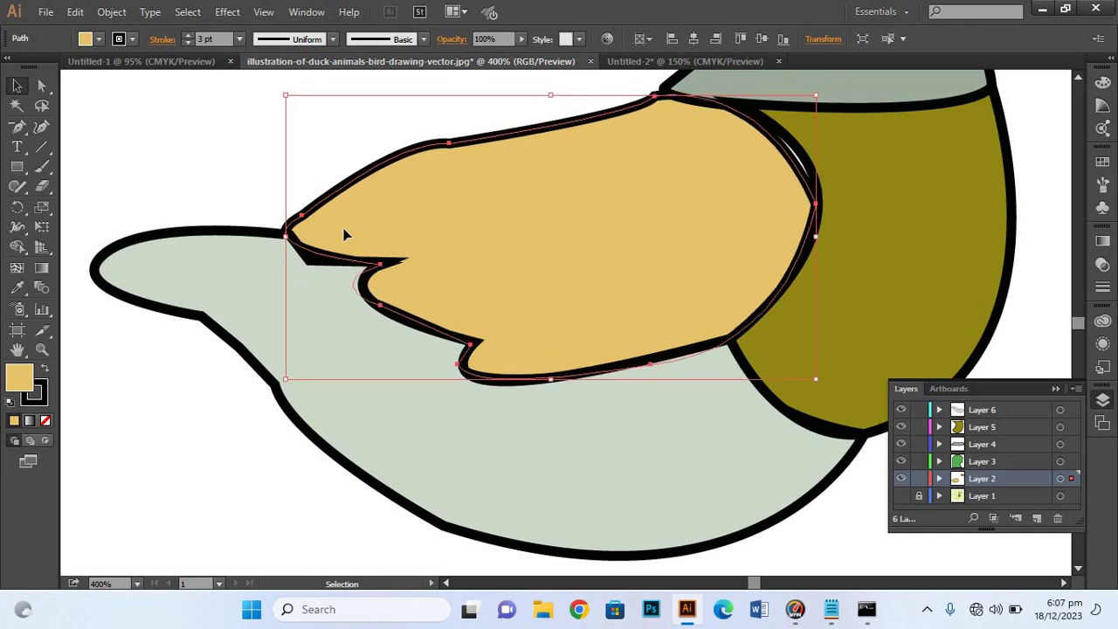
key(Right)
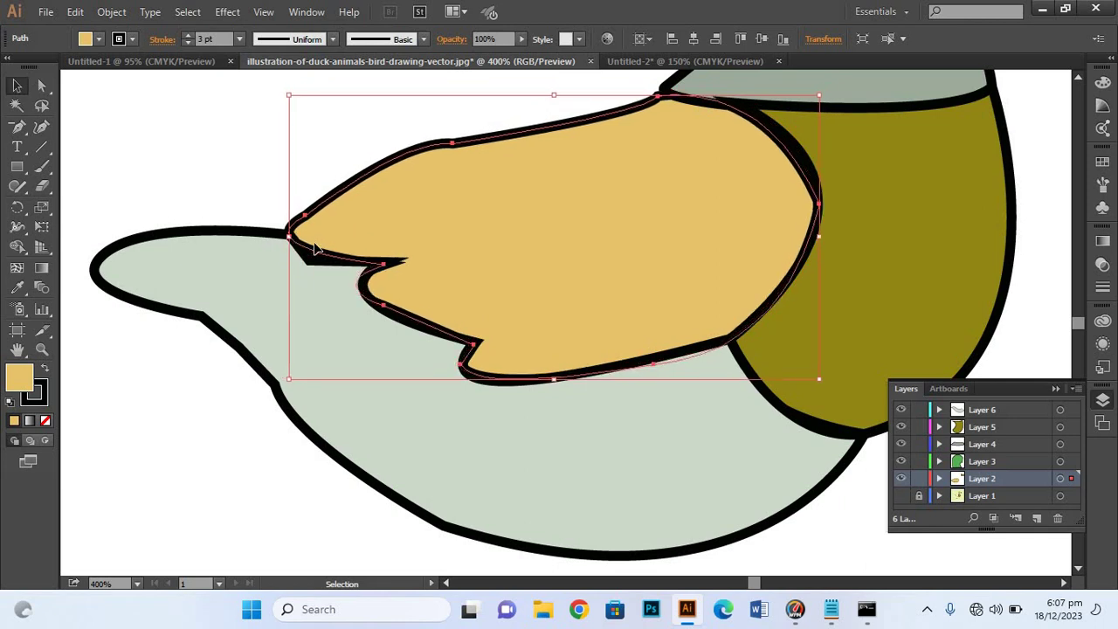
key(Up)
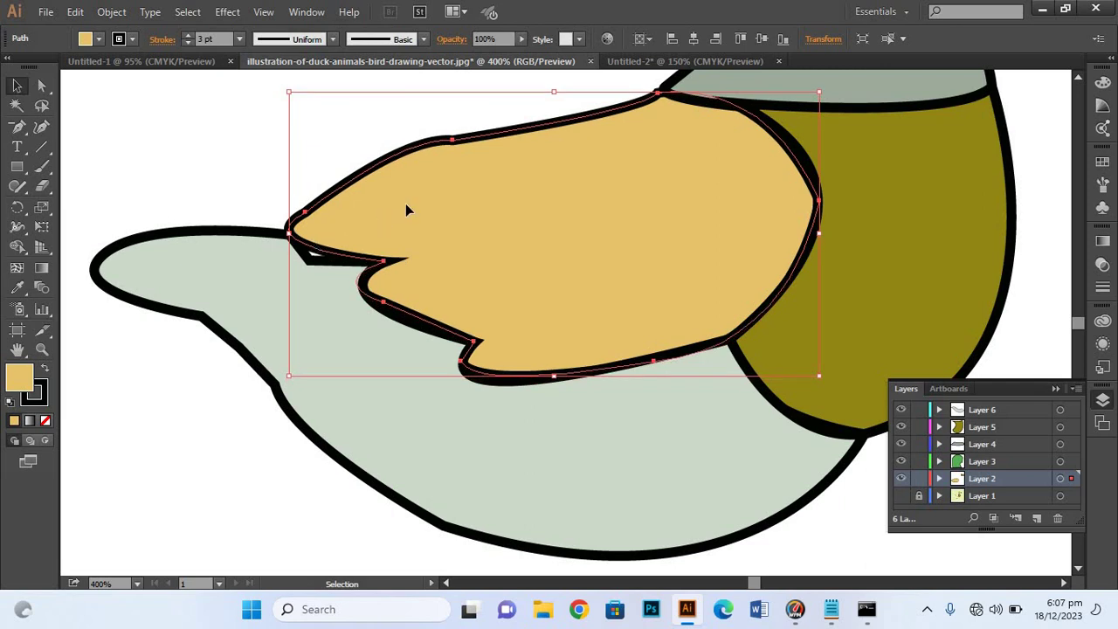
click(229, 130)
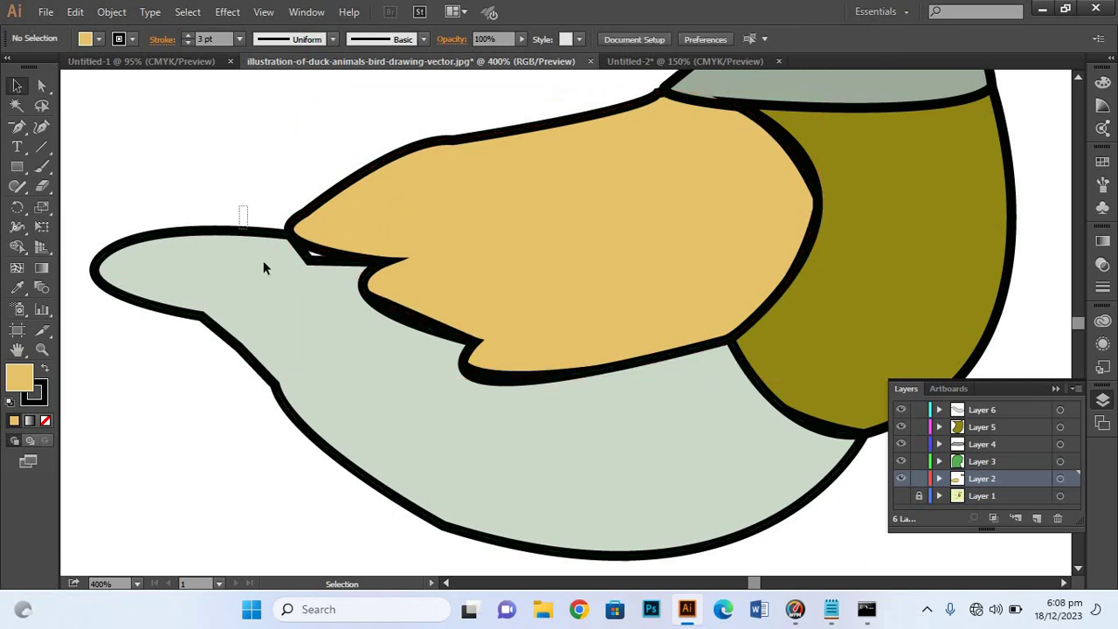
click(323, 283)
drag(308, 262, 312, 255)
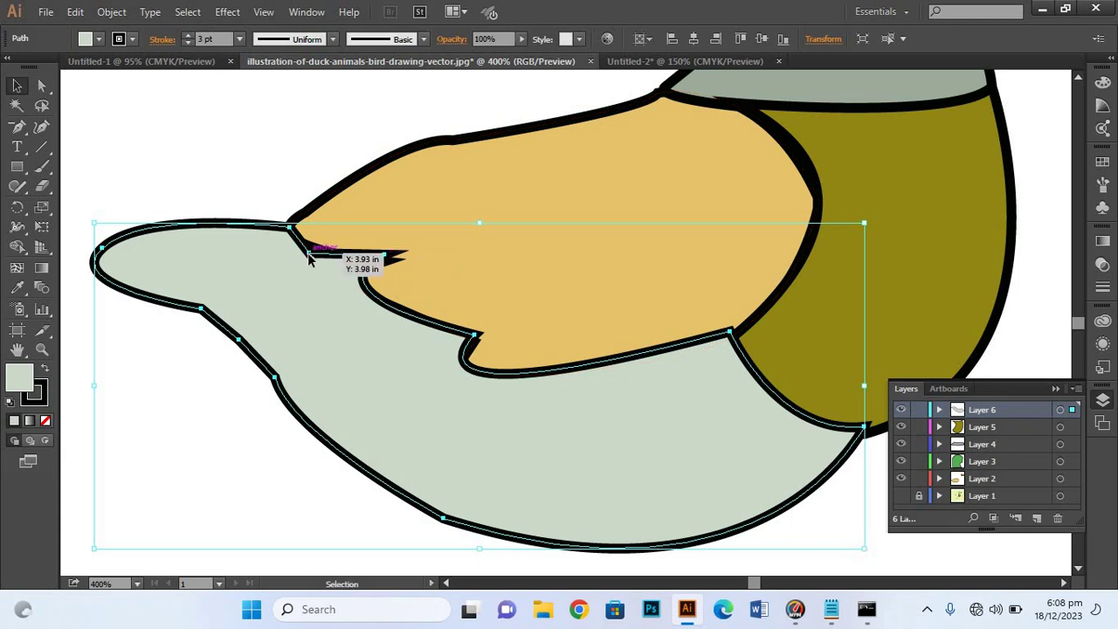
- Nudge the body's anchor at the wing notch down 2 pt, undoing an accidental move
click(252, 171)
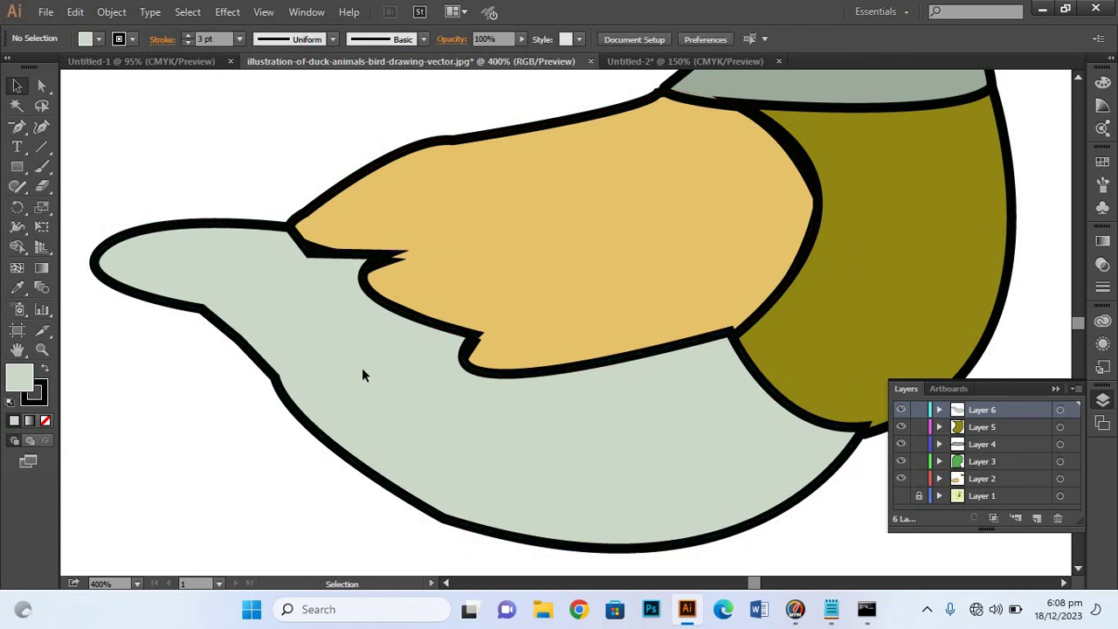
click(372, 343)
key(a)
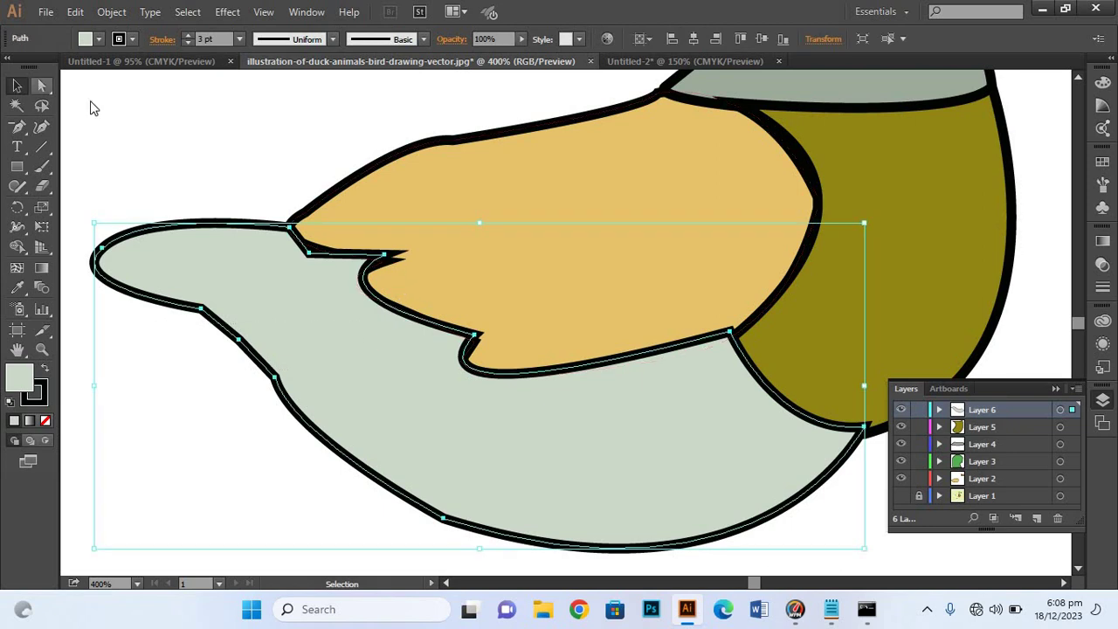
drag(380, 266, 439, 286)
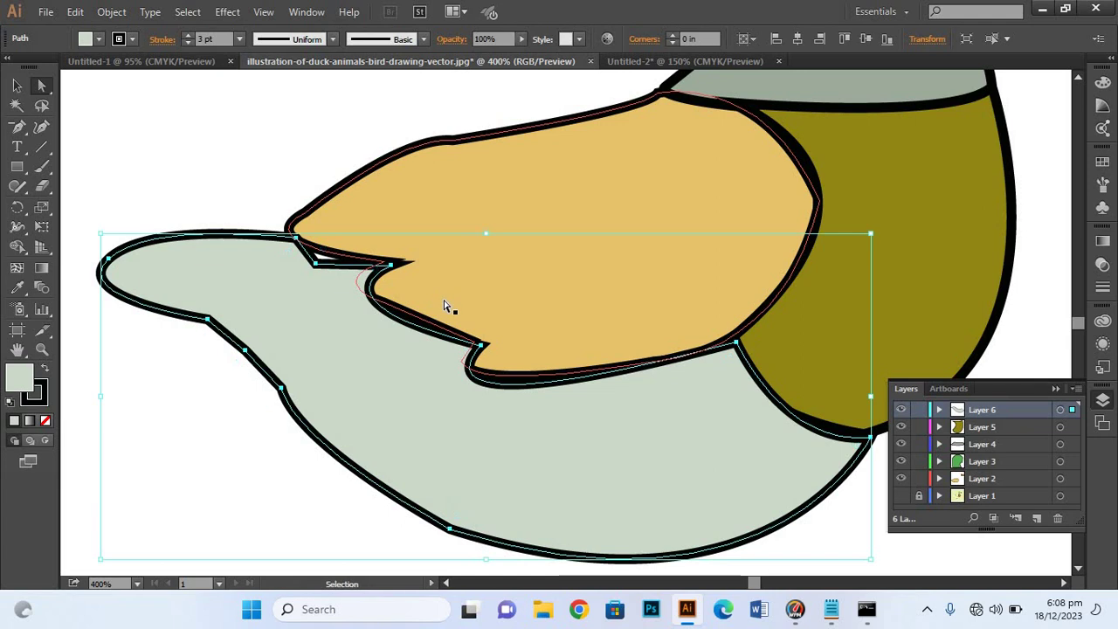
key(ctrl+z)
click(385, 255)
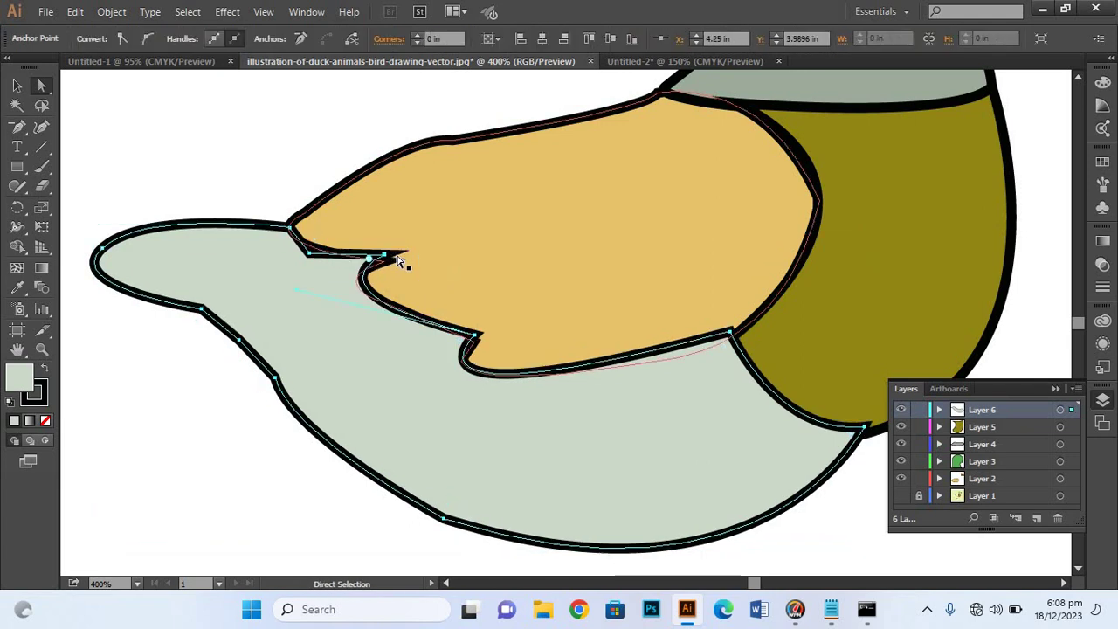
key(Down)
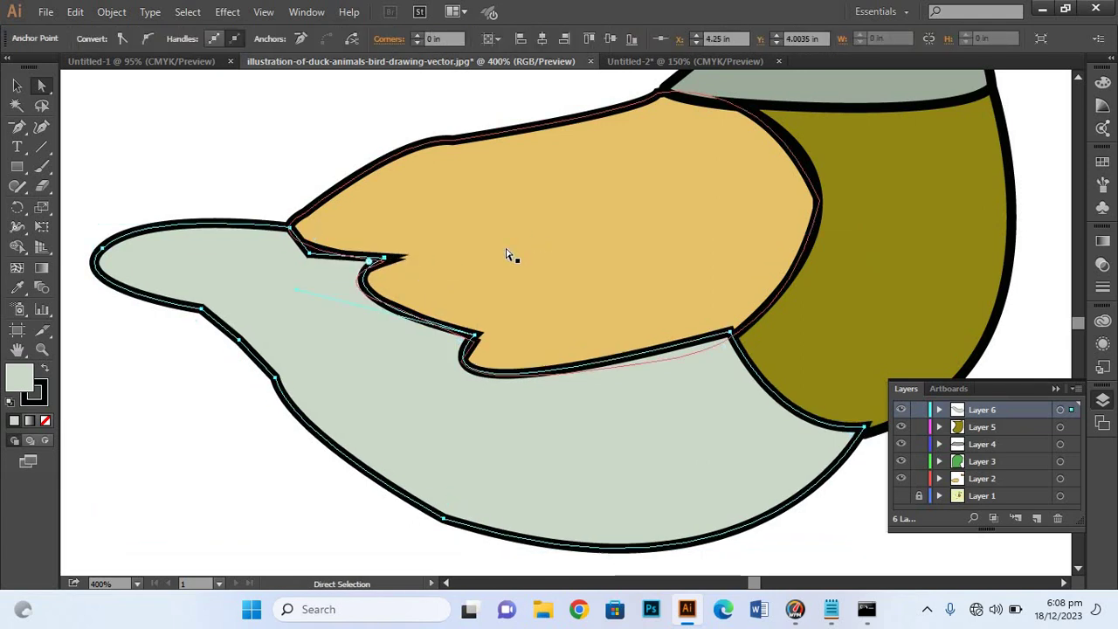
key(Down)
click(246, 145)
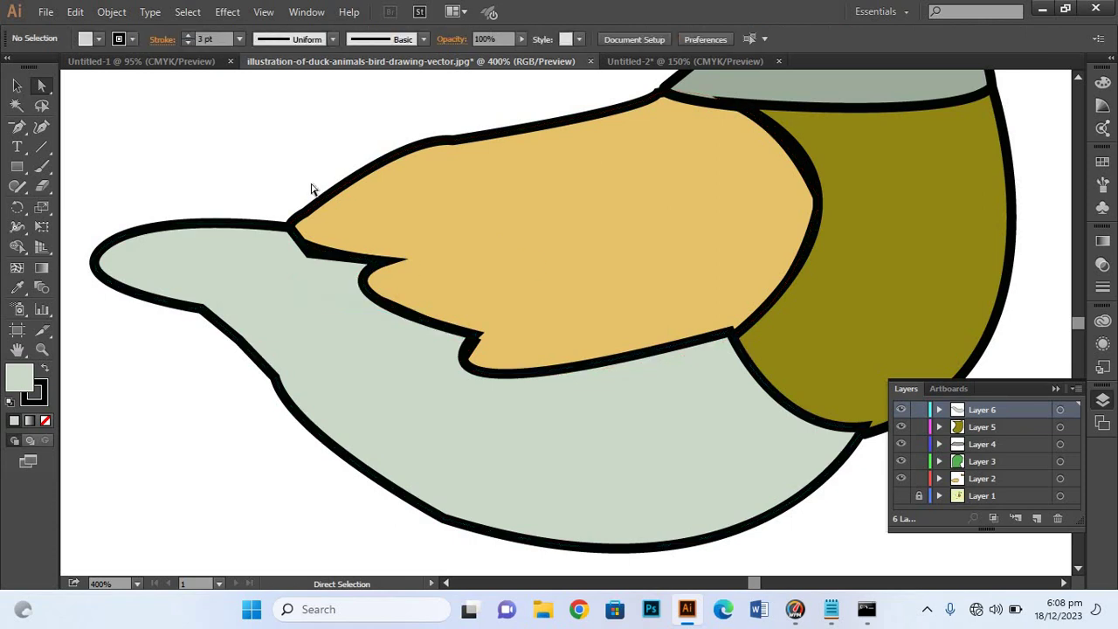
- Adjust the body path and the wing anchor at the lower notch by 1 pt nudges
click(469, 350)
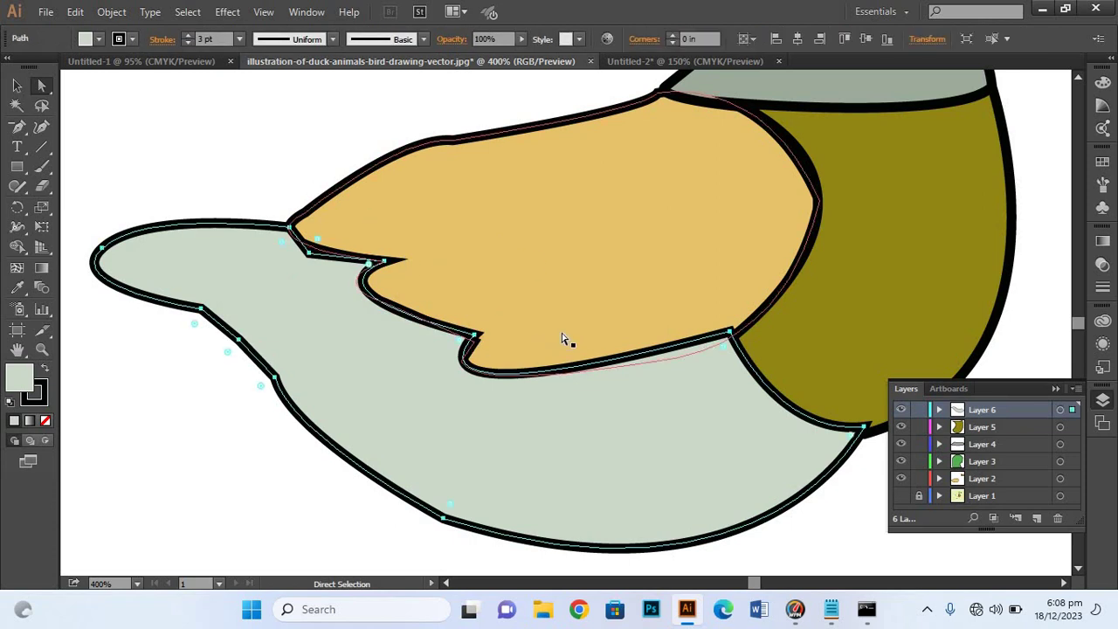
key(Down)
key(Up)
click(469, 349)
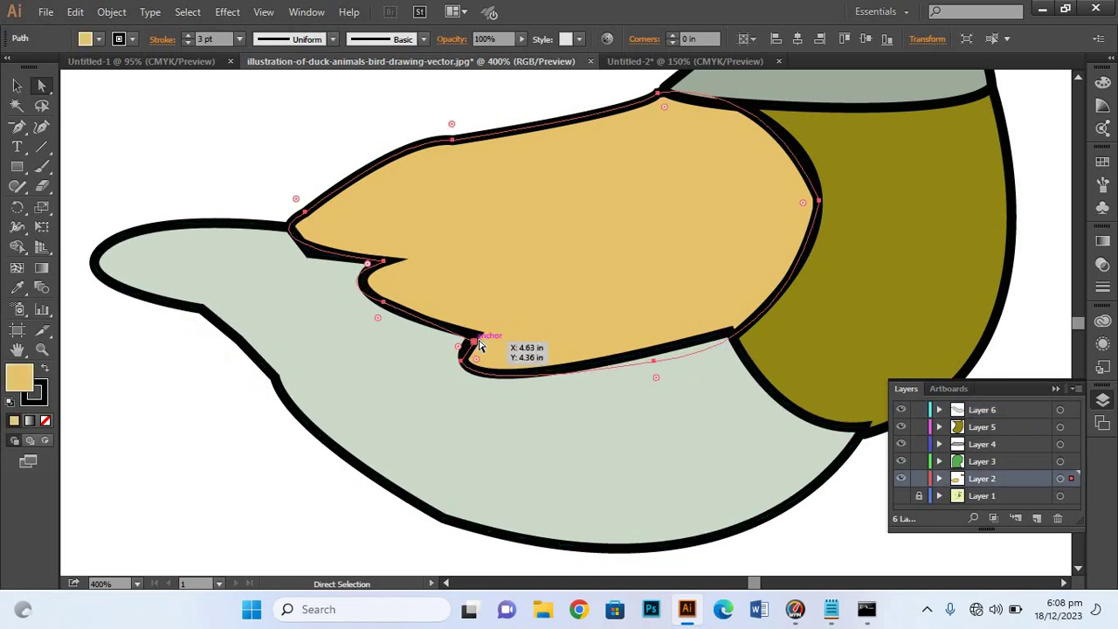
click(476, 341)
key(Up)
key(Down)
key(Up)
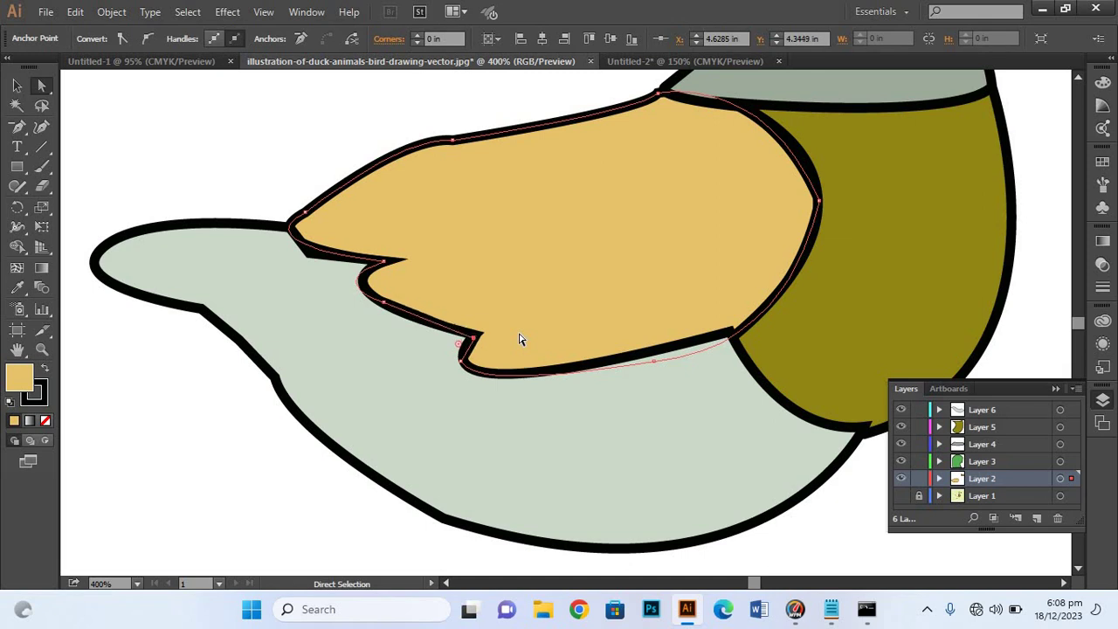
- Pull the body's corner at the chest junction into place and nudge it 1 pt right
click(731, 333)
click(732, 337)
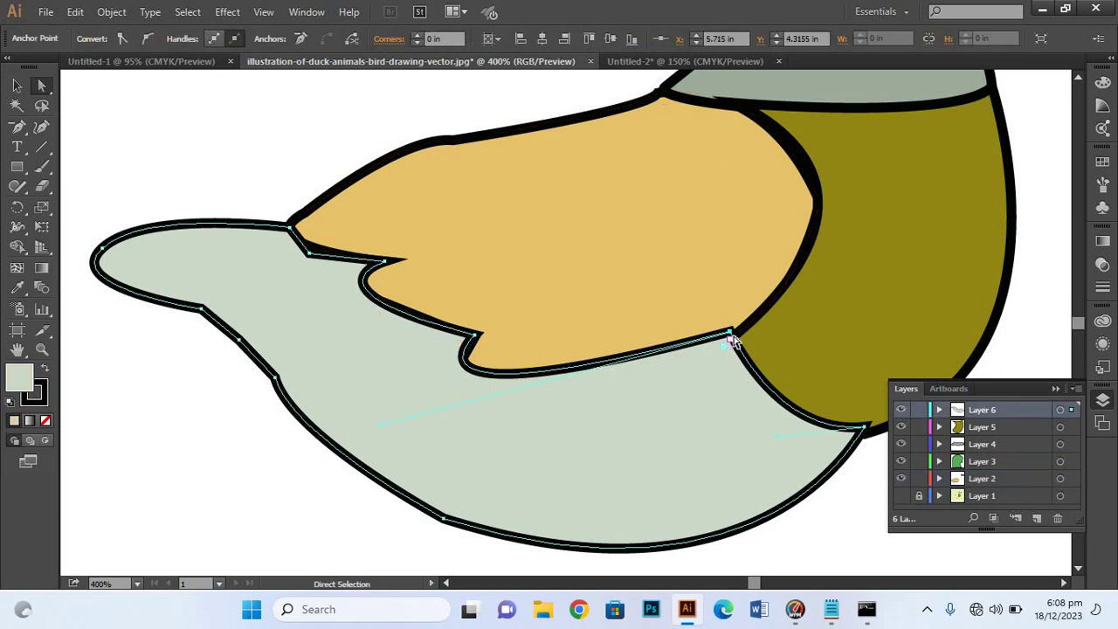
drag(732, 338, 734, 337)
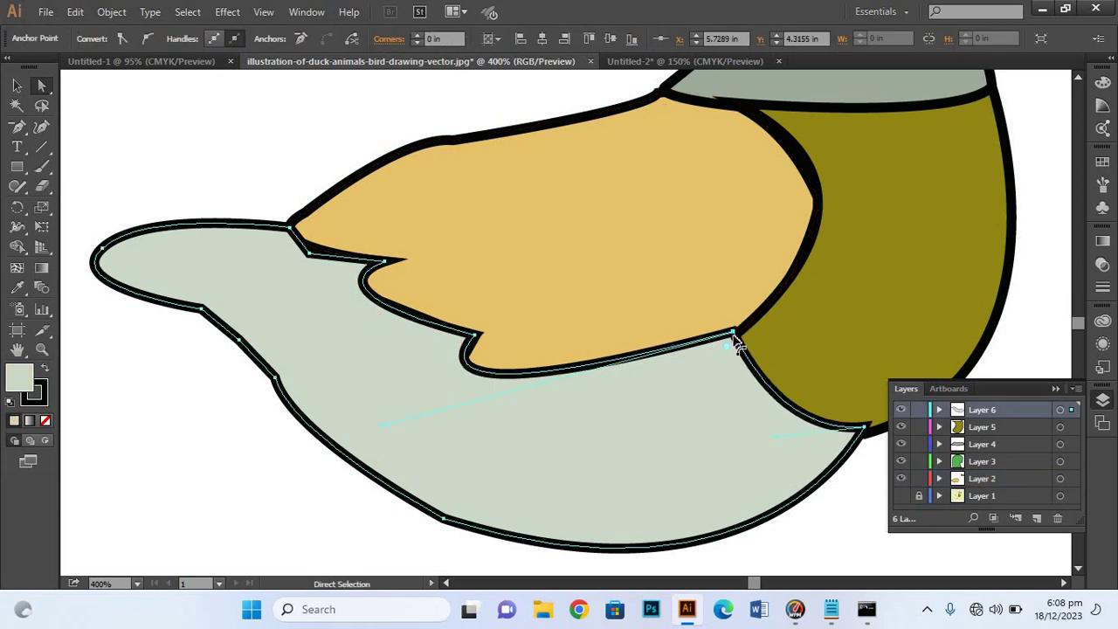
key(Right)
click(363, 131)
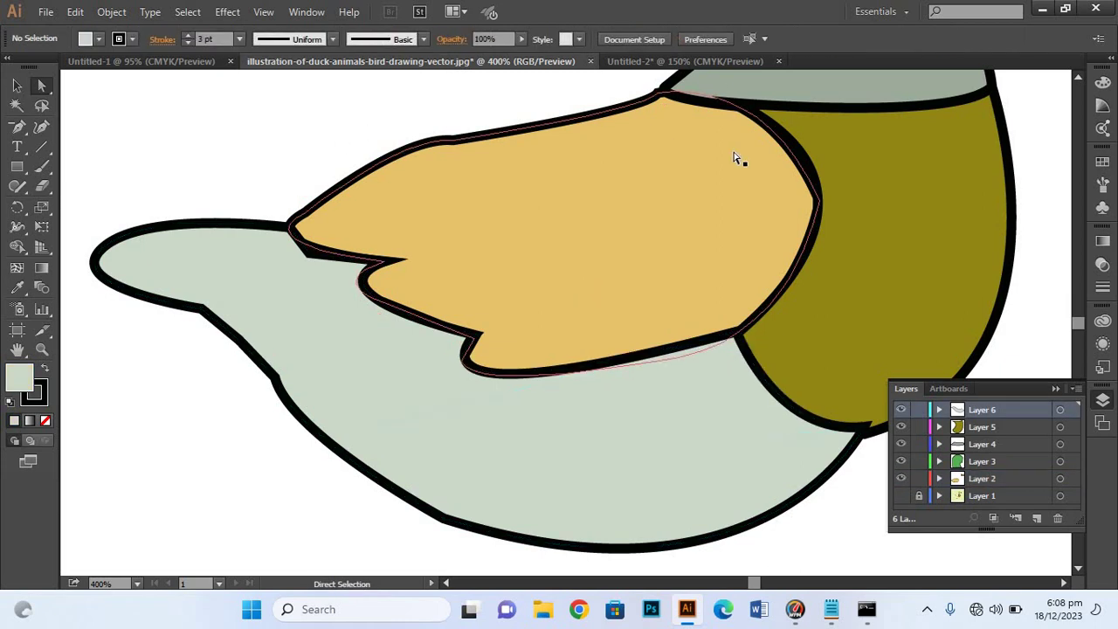
drag(697, 128, 641, 243)
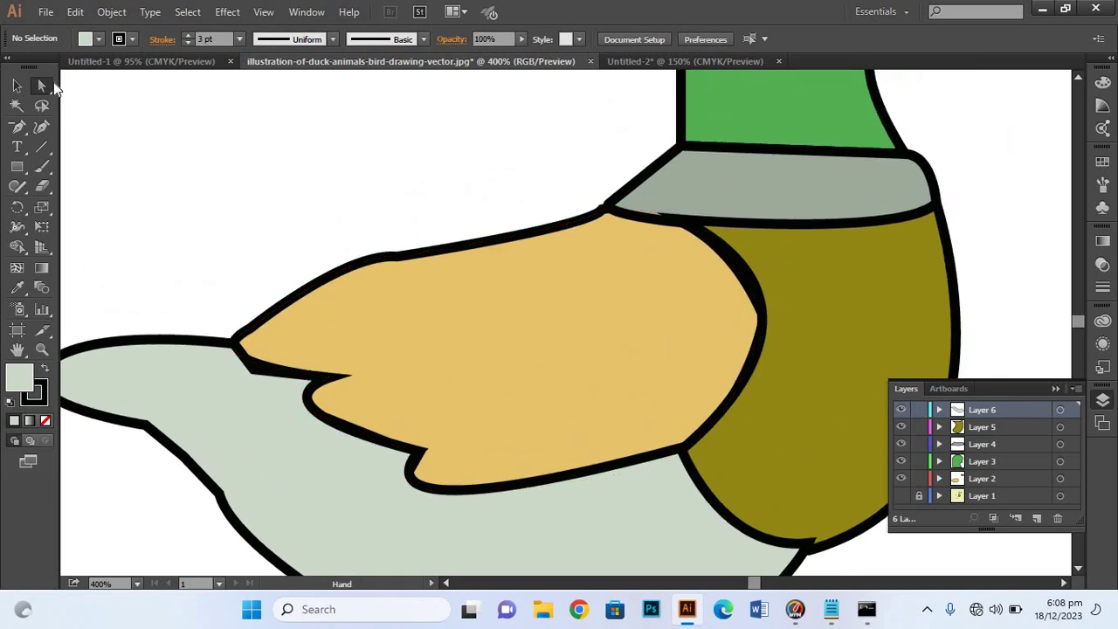
- Nudge the olive chest's corner down 1 pt and the wing's top point right
click(697, 224)
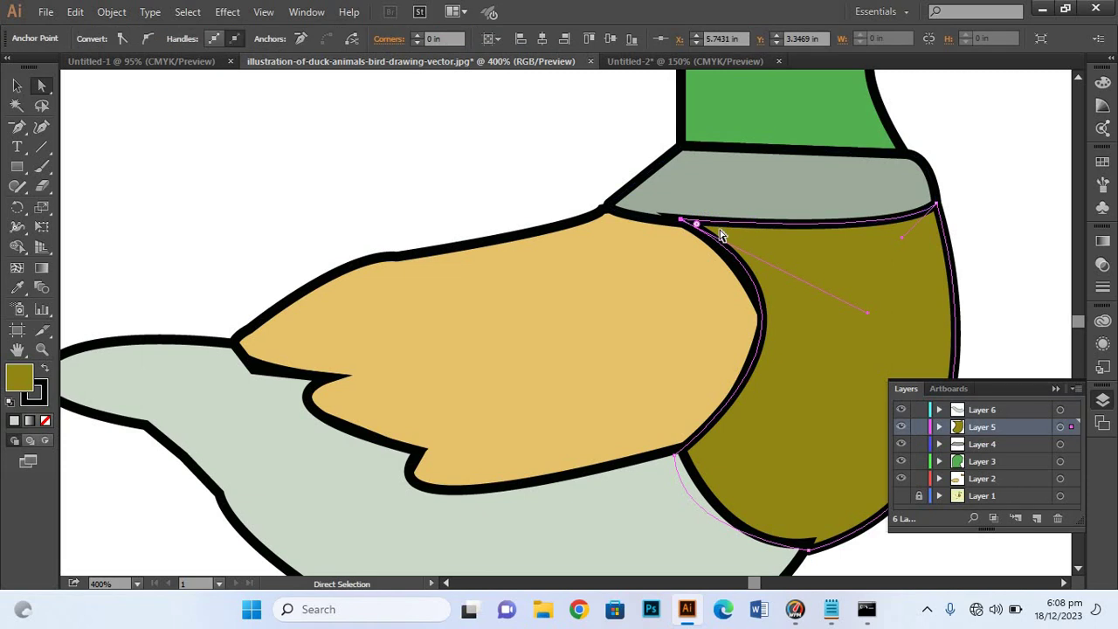
key(Down)
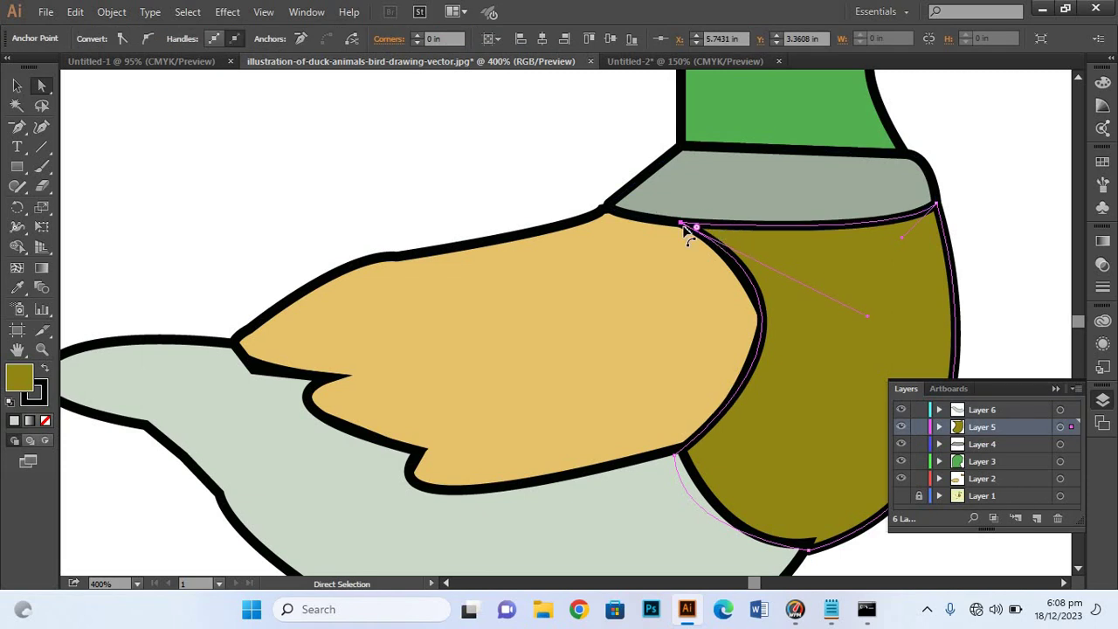
click(602, 212)
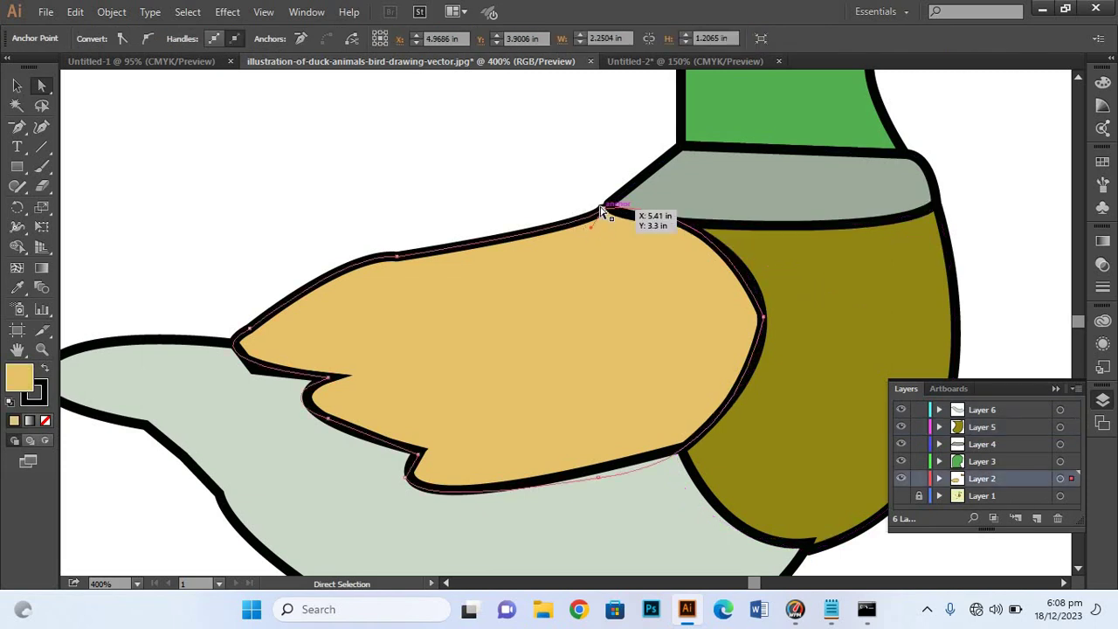
key(Right)
click(550, 215)
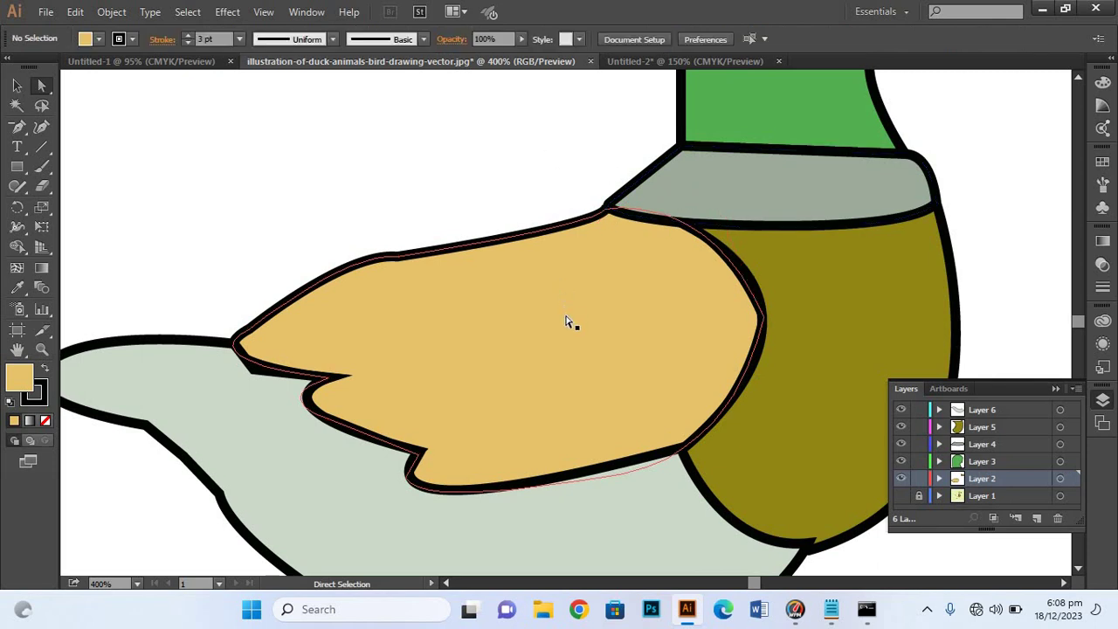
- Nudge the body's junction point until it sits flush against the olive breast outline
scroll(697, 299, down, 5)
scroll(644, 237, right, 3)
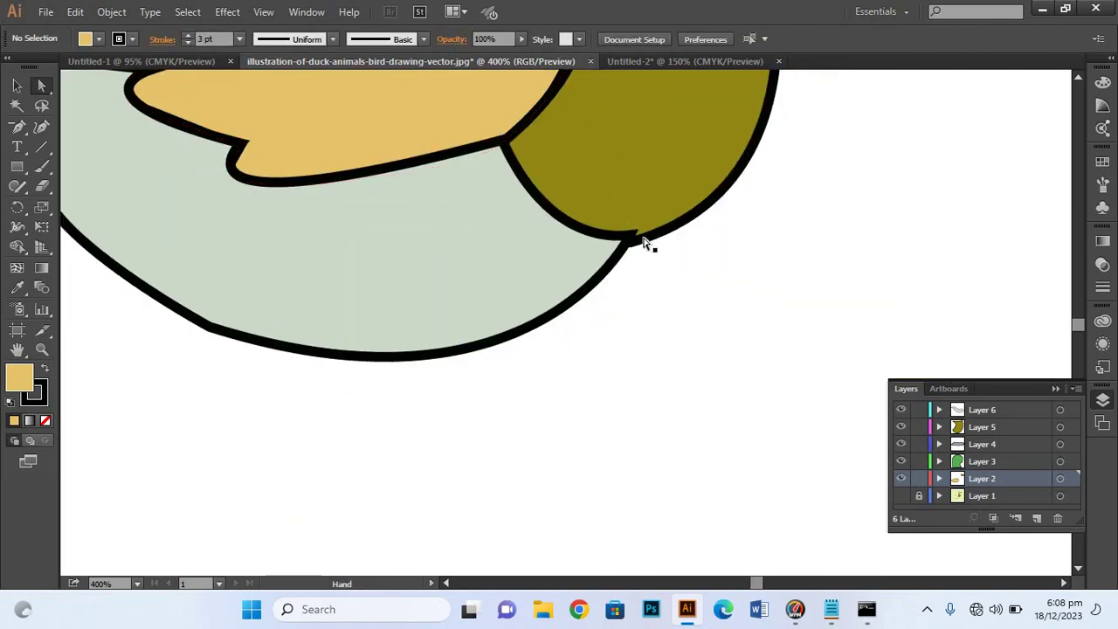
click(630, 236)
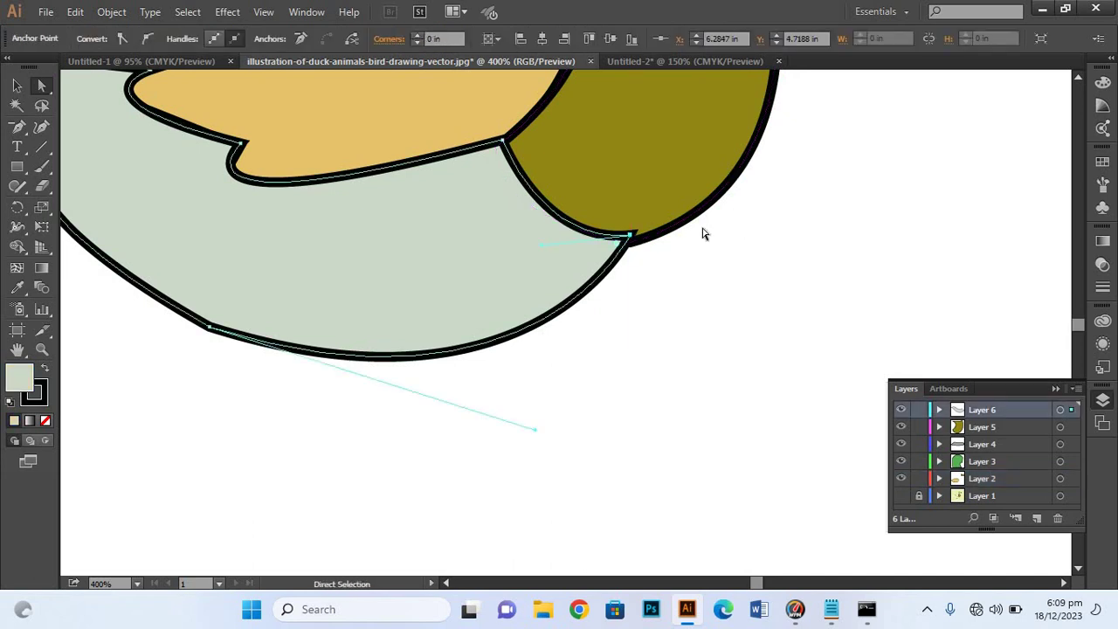
key(Right)
key(Down)
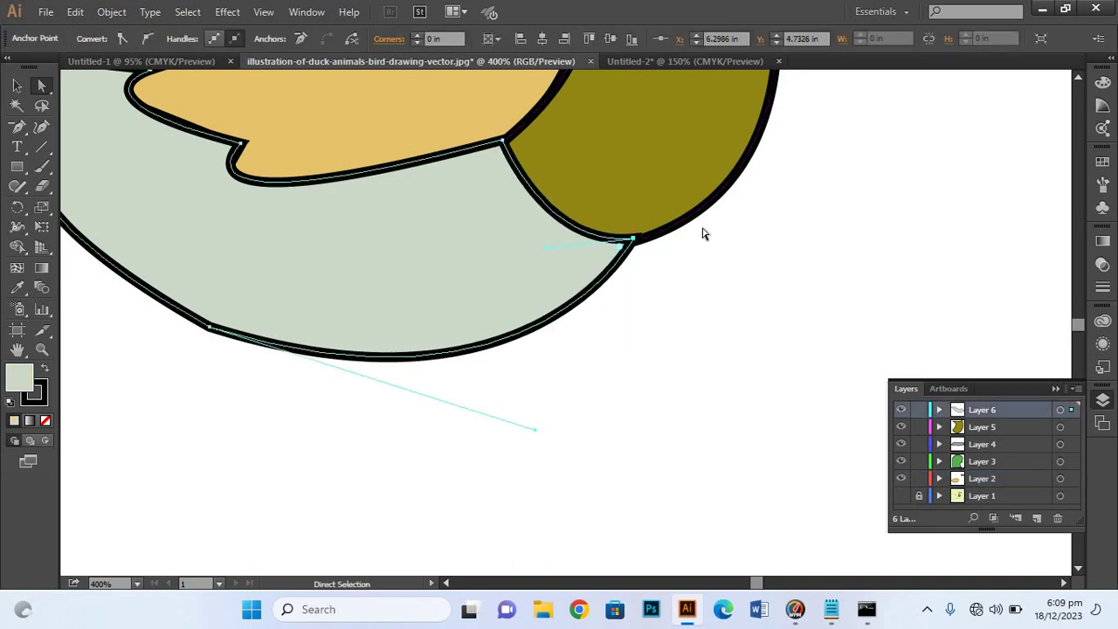
key(Down)
key(Up)
click(840, 210)
drag(823, 203, 684, 404)
mouse_move(774, 131)
mouse_down()
mouse_move(774, 318)
mouse_move(757, 288)
mouse_move(755, 371)
mouse_up()
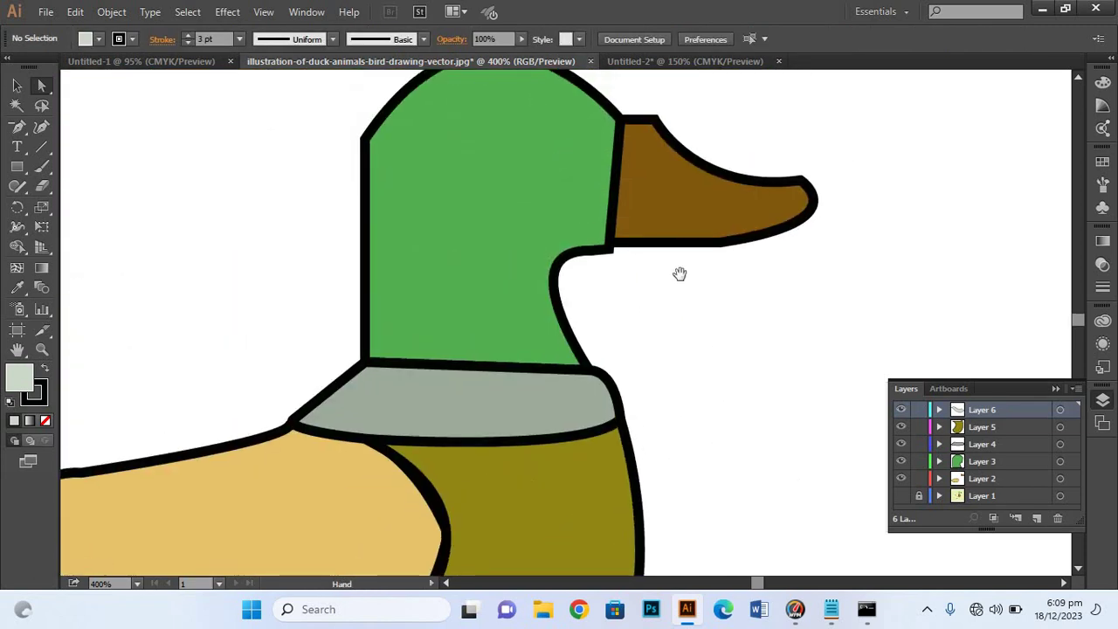
- Flatten the beak's top curve and nudge the head's point beside the beak up slightly
click(802, 181)
drag(697, 198, 697, 182)
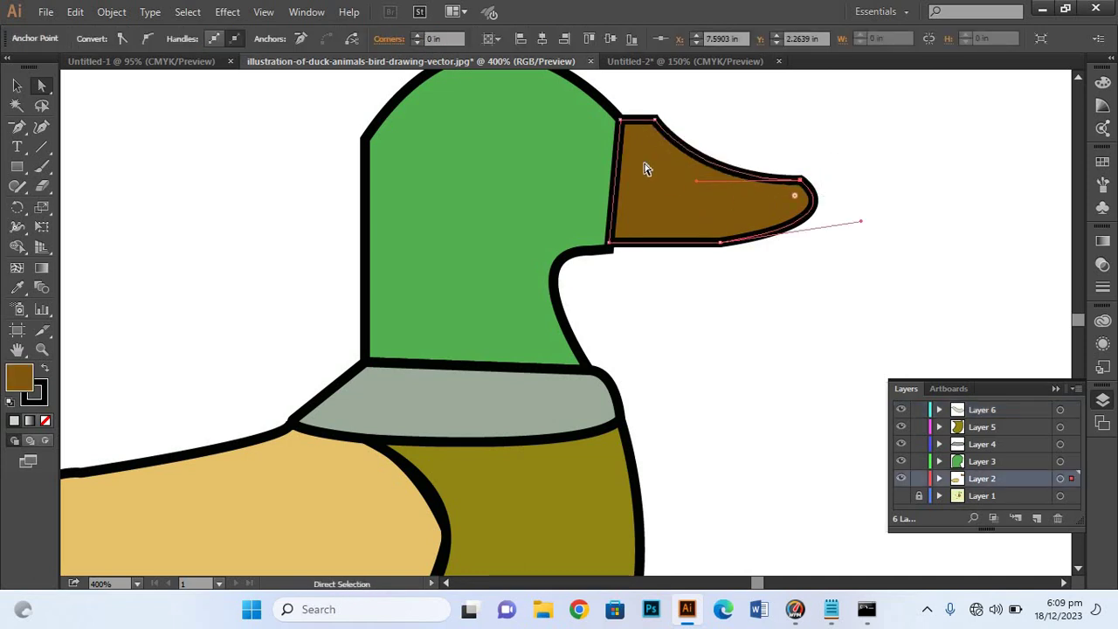
click(619, 262)
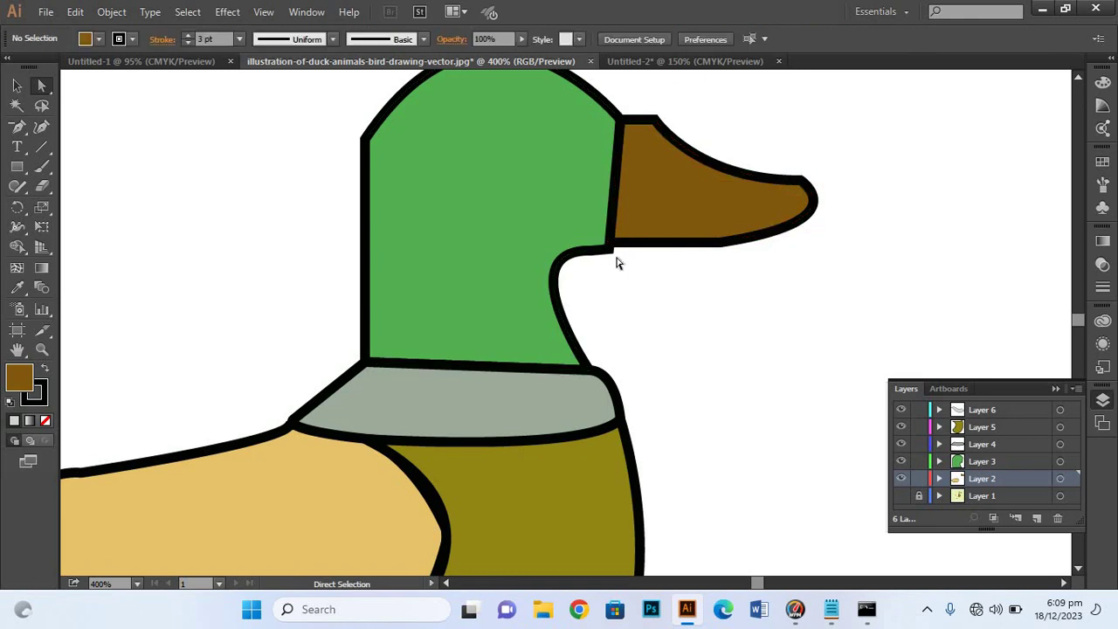
click(604, 253)
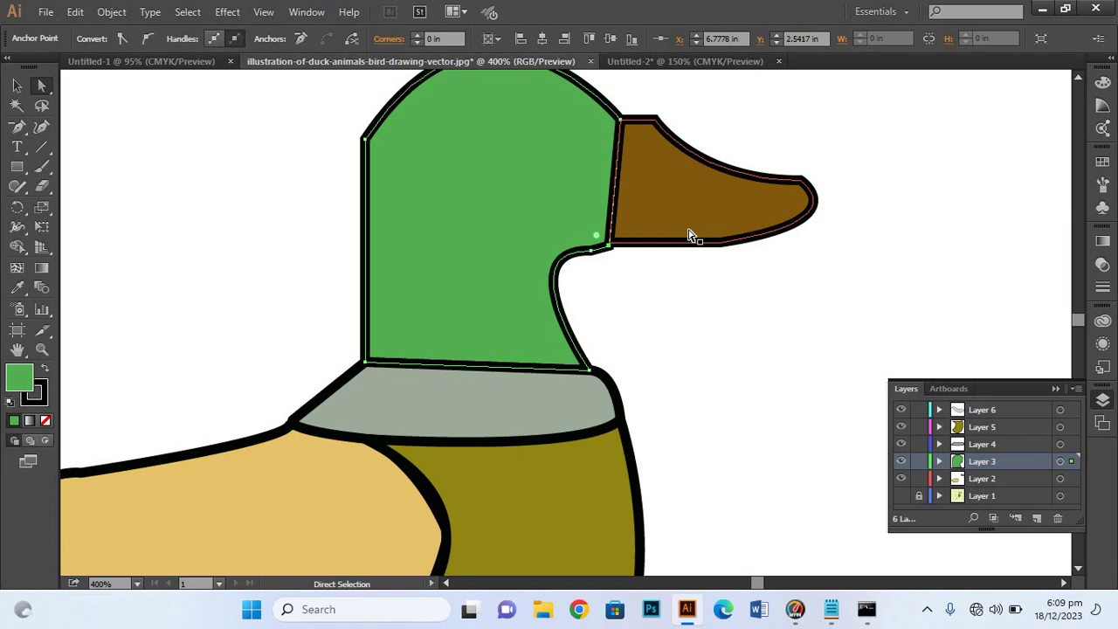
key(Up)
click(789, 354)
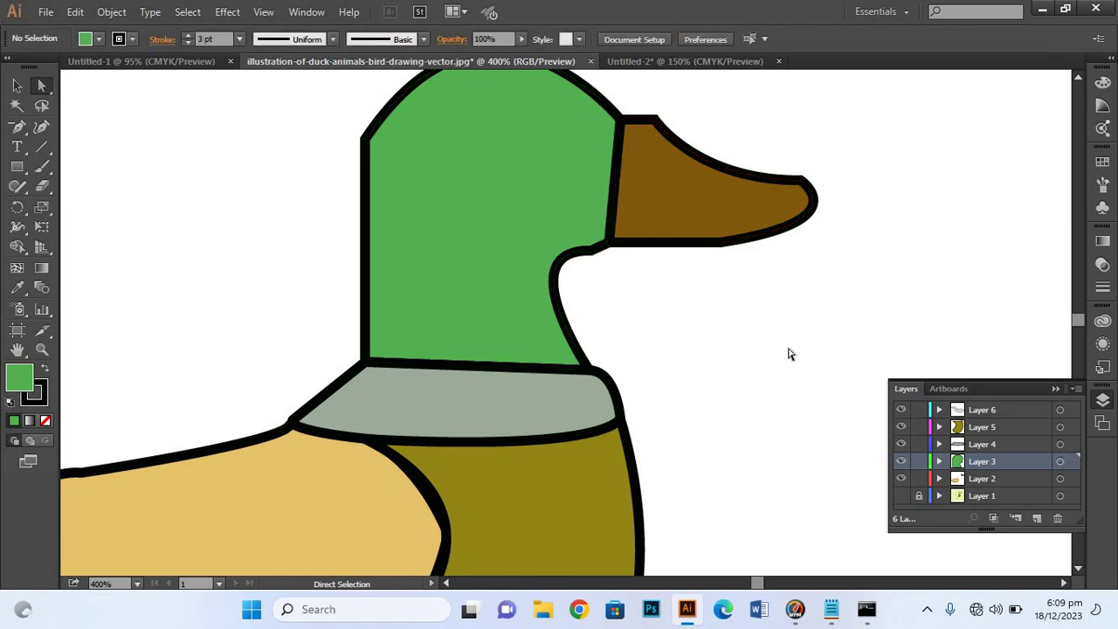
- Reshape the head's crown curve and round its top-left corner to 0.08 in
drag(733, 296, 741, 417)
drag(347, 247, 414, 304)
drag(376, 265, 378, 269)
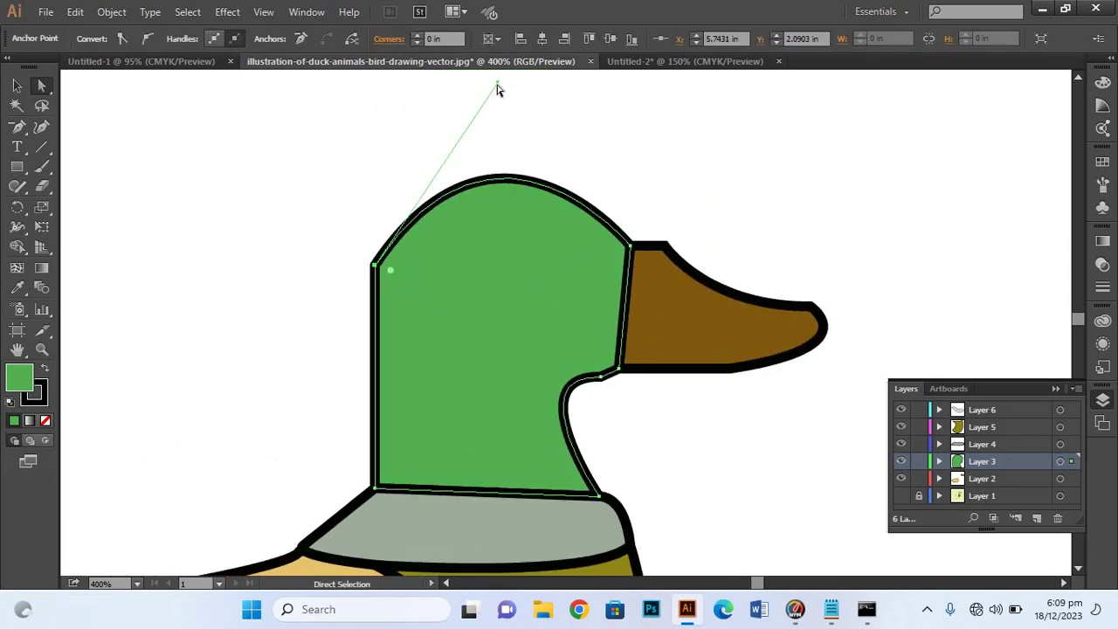
drag(497, 83, 491, 91)
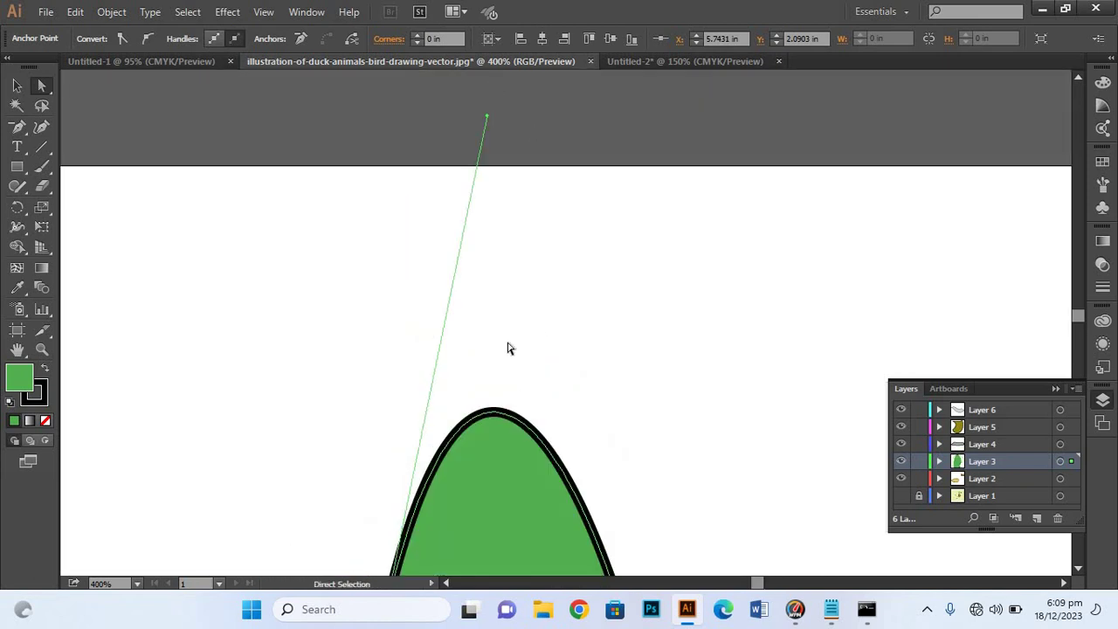
mouse_move(534, 369)
mouse_down()
mouse_move(512, 191)
mouse_move(450, 237)
mouse_up()
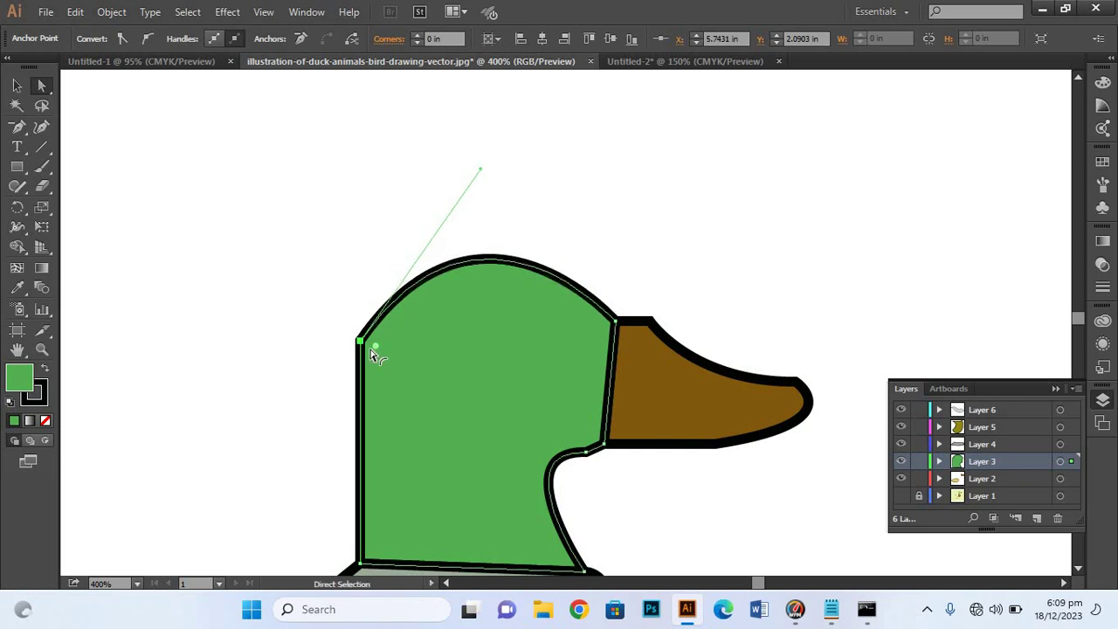
drag(379, 349, 373, 347)
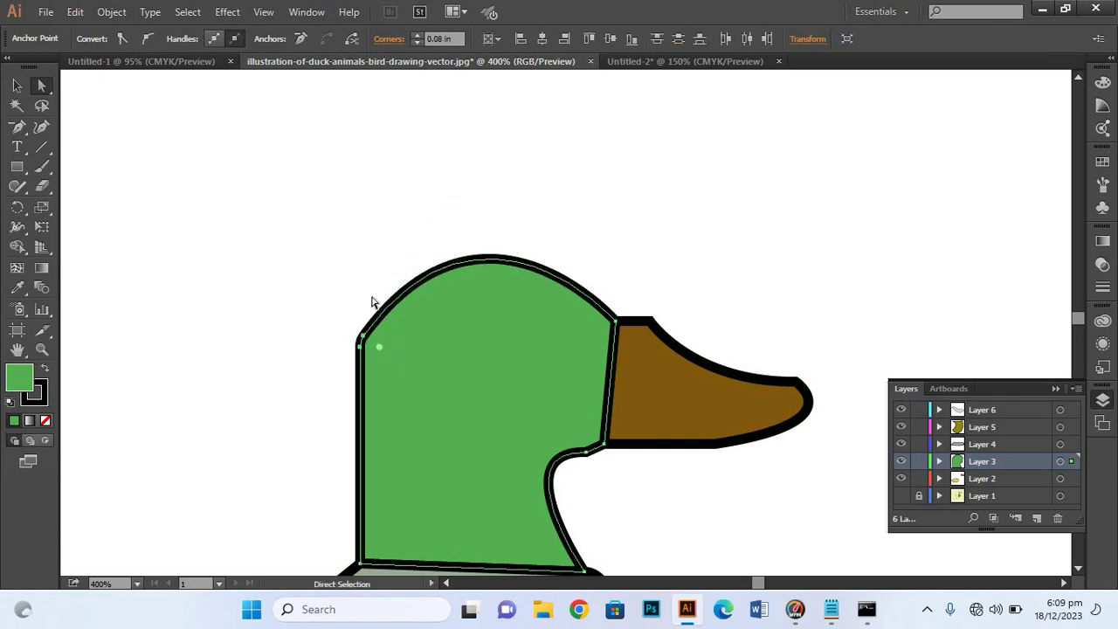
click(778, 311)
drag(778, 309, 734, 143)
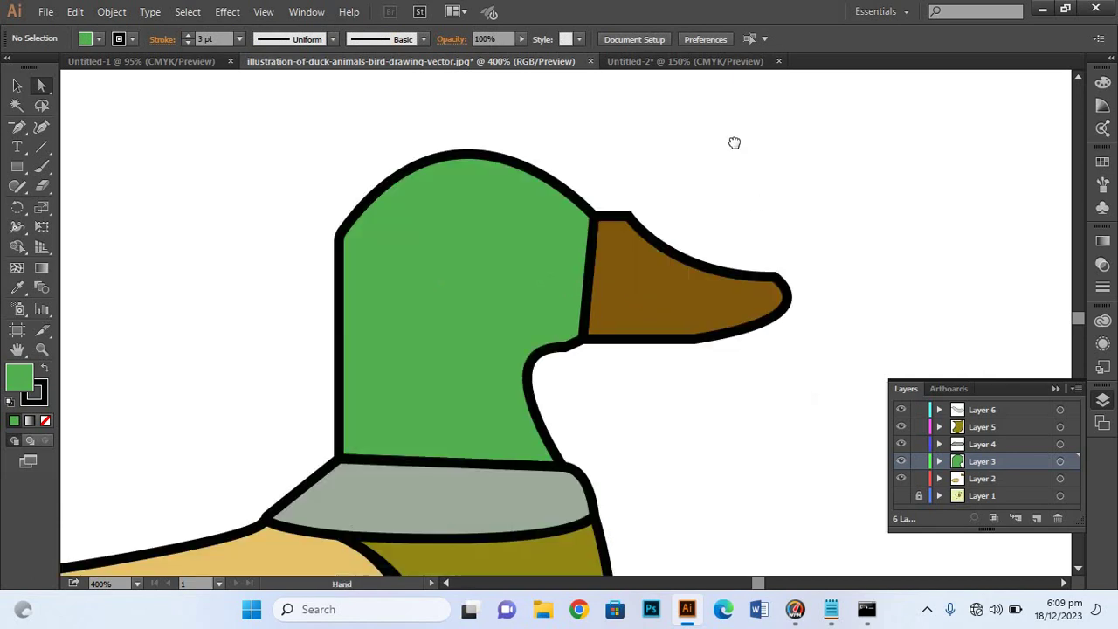
- Round the beak's top corner and tip to 0.08 in, then return to the Selection tool
click(602, 151)
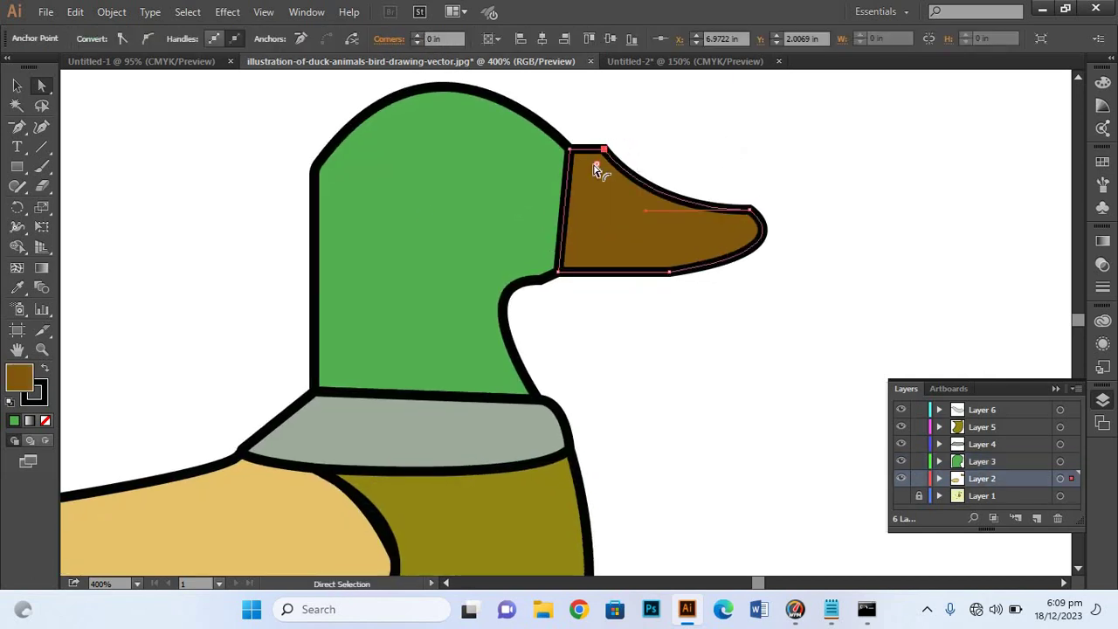
drag(595, 171, 600, 169)
click(751, 210)
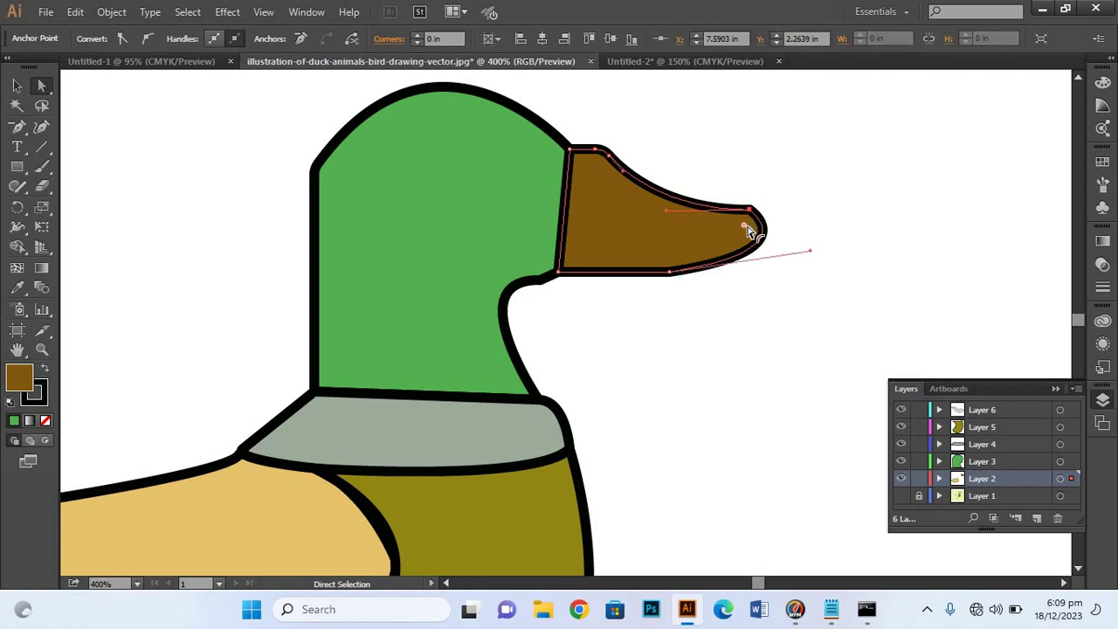
drag(745, 226, 747, 231)
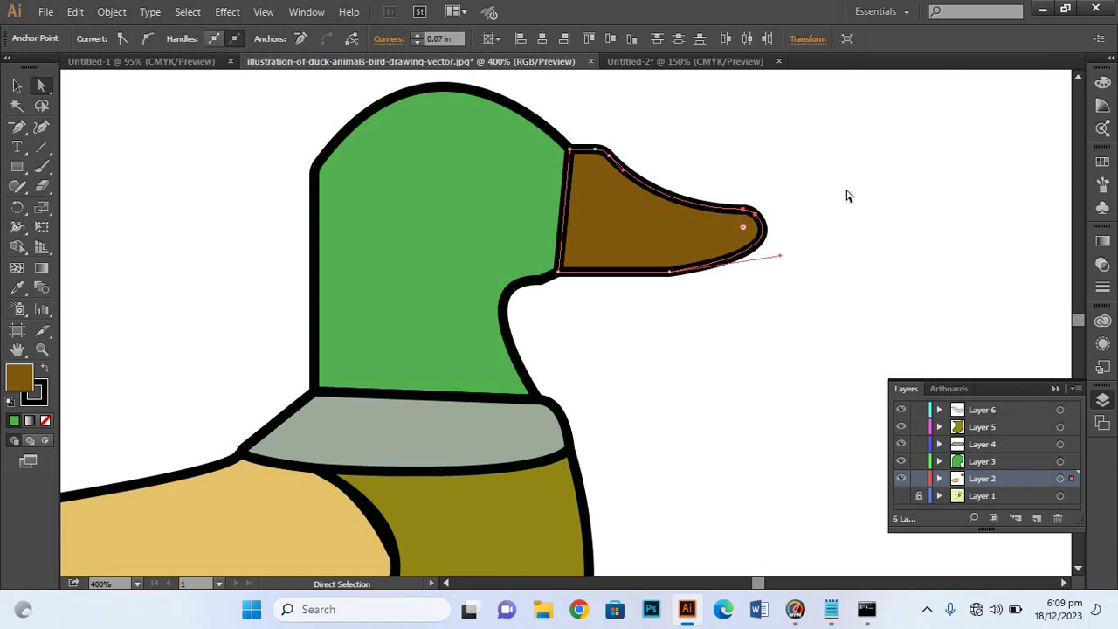
click(894, 238)
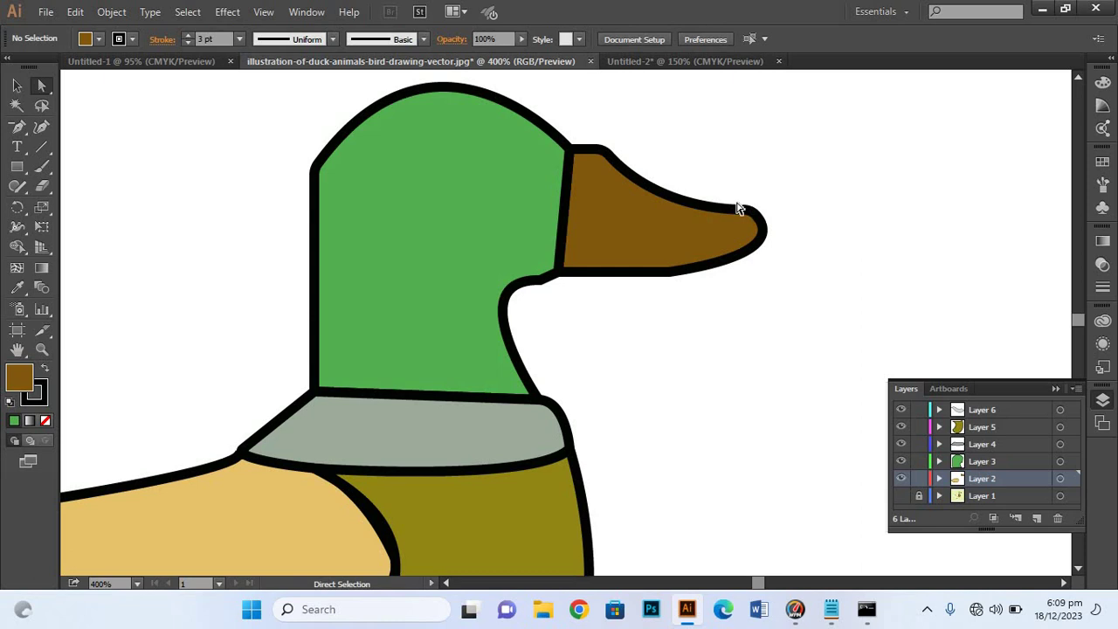
key(v)
- Zoom out from 400% to 66.67% to show the finished duck on the artboard
key(ctrl+minus)
key(ctrl+minus)
key(ctrl+minus)
key(ctrl+minus)
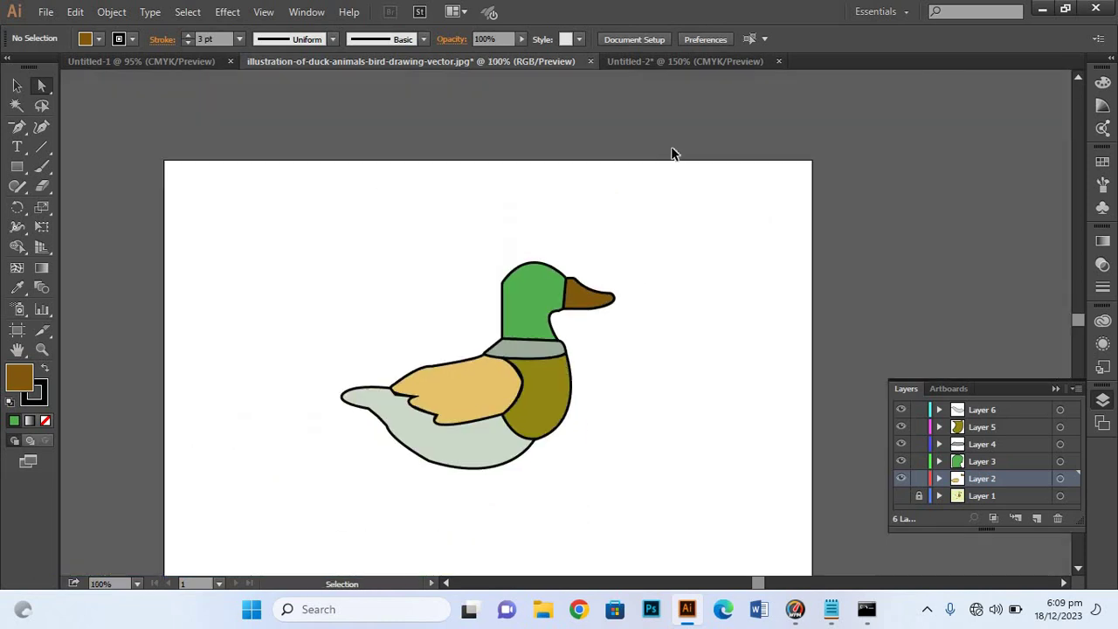
key(ctrl+minus)
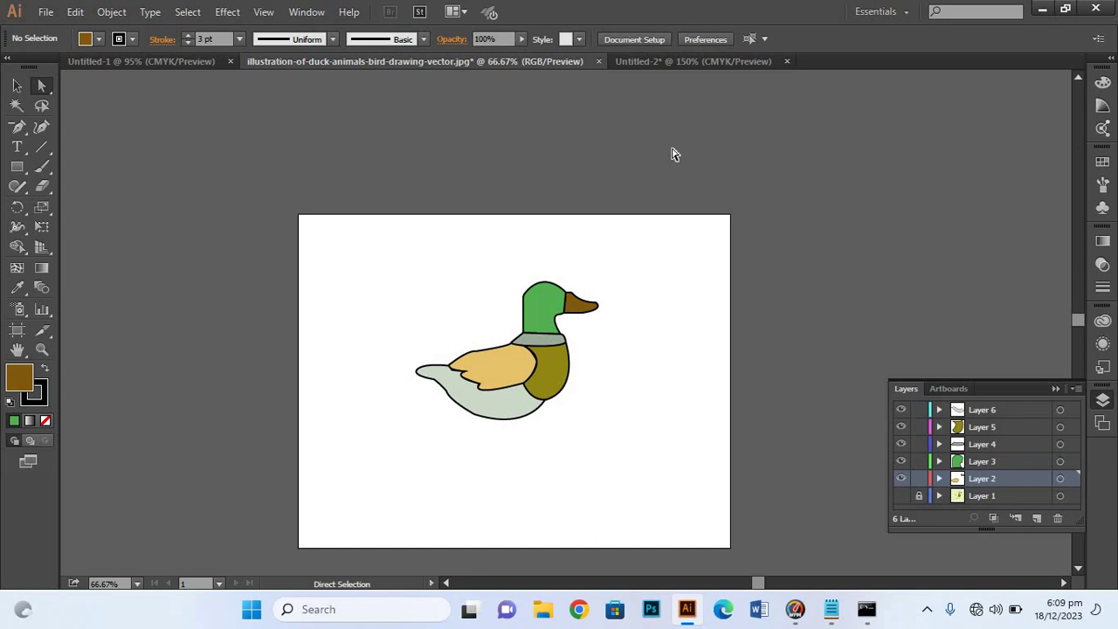